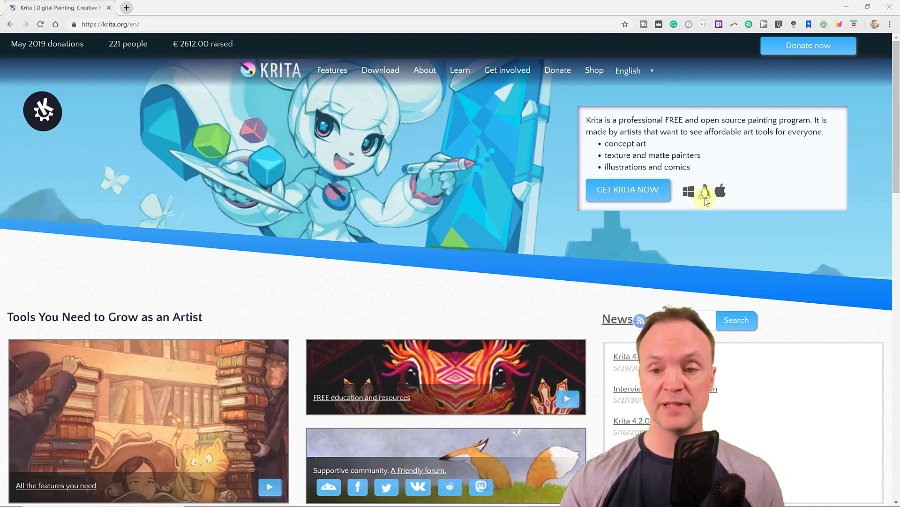
# Open the Krita download page, then launch the installed Krita (x64) from the desktop
pyautogui.click(648, 191)
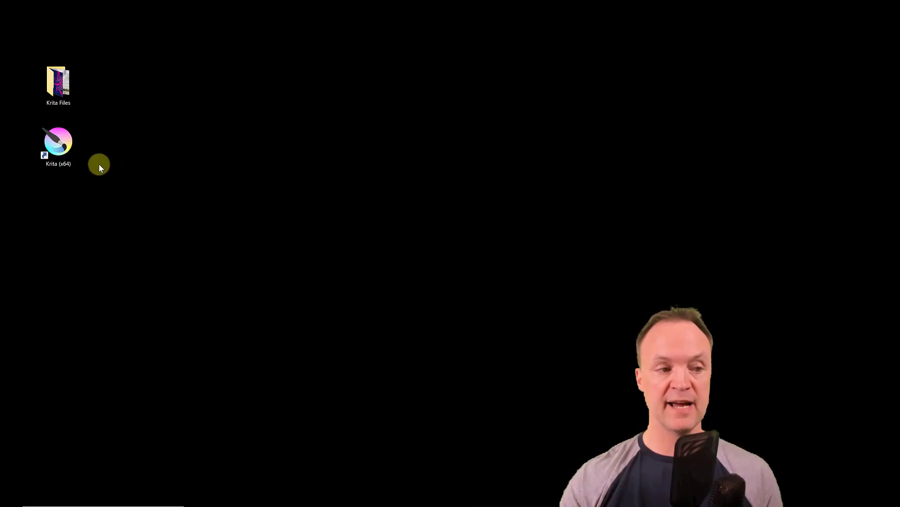
pyautogui.click(105, 153)
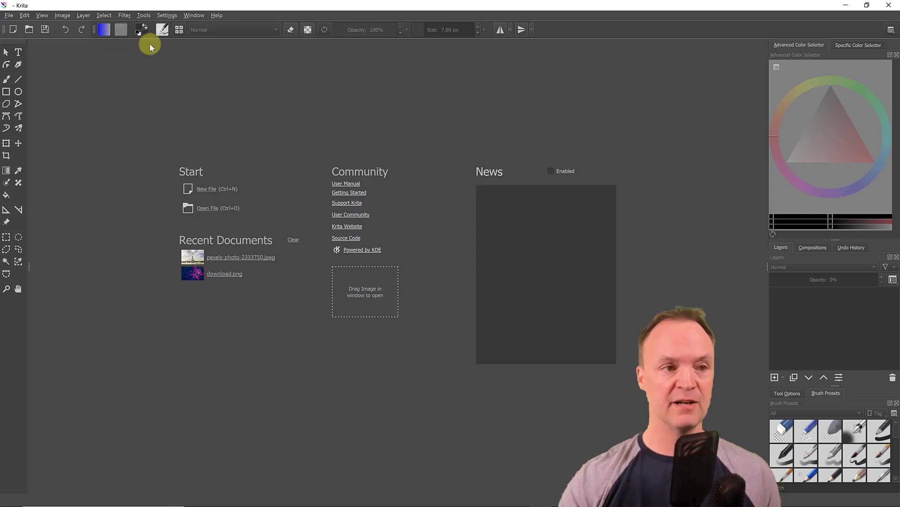
# Try out the Breeze Dark and Krita darker interface themes
pyautogui.click(167, 15)
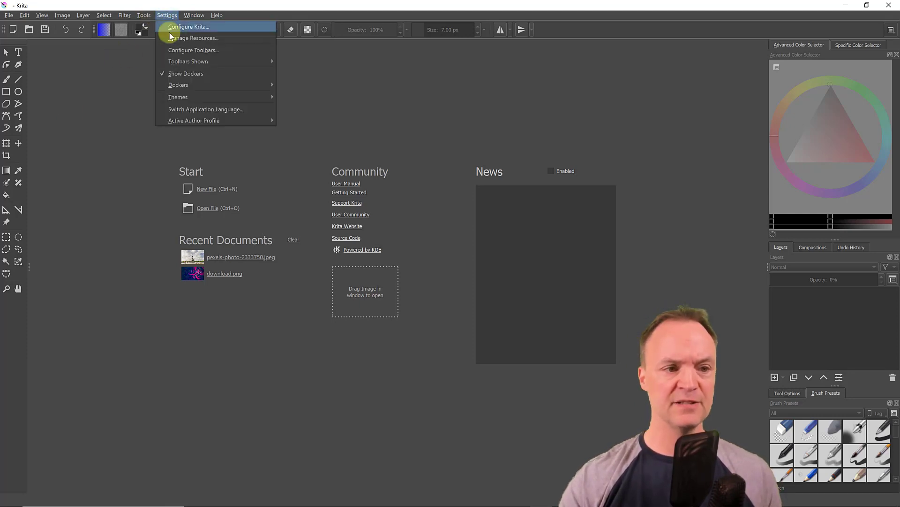
pyautogui.moveTo(193, 95)
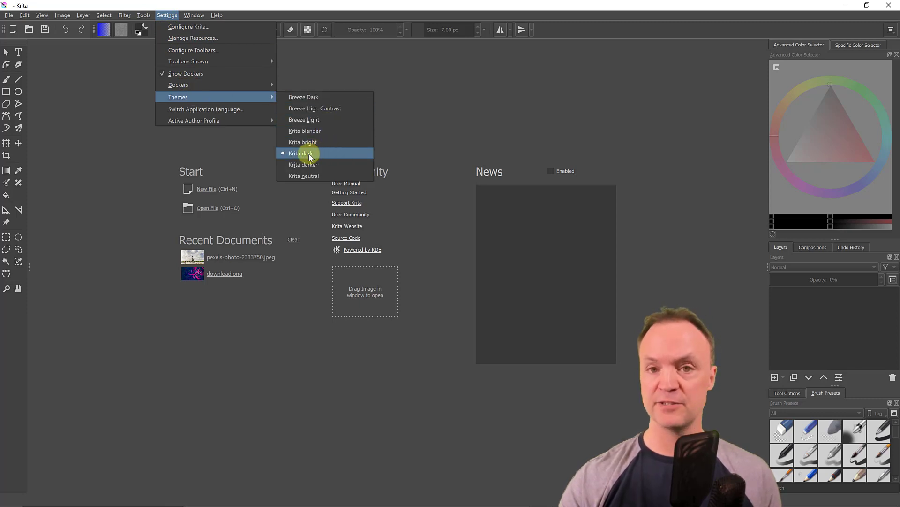
pyautogui.click(312, 100)
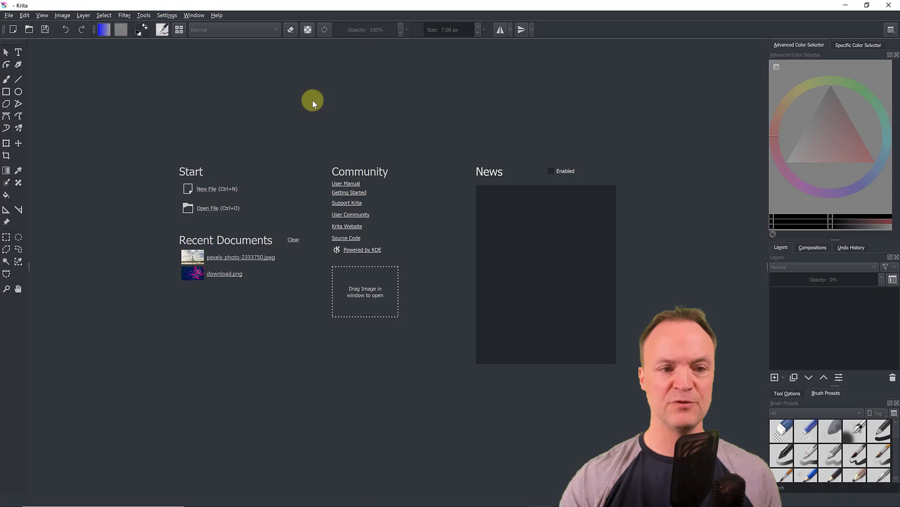
pyautogui.click(174, 15)
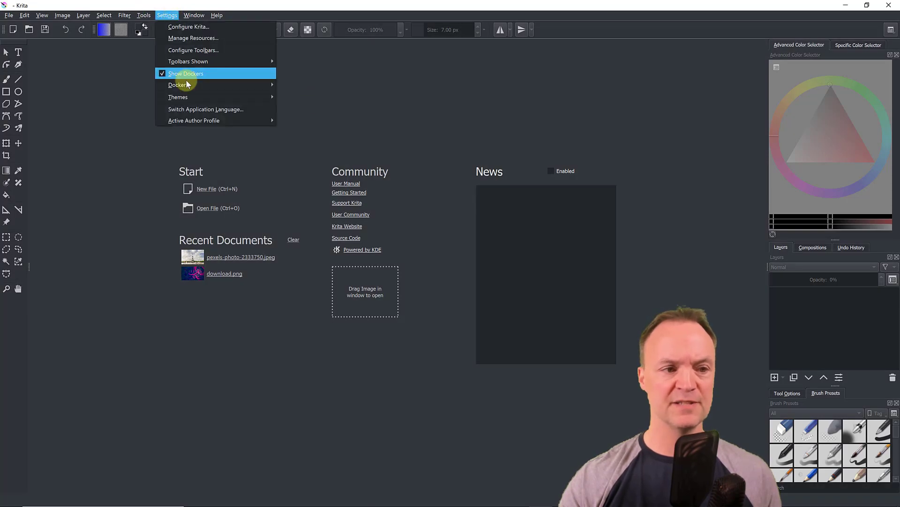
pyautogui.moveTo(190, 89)
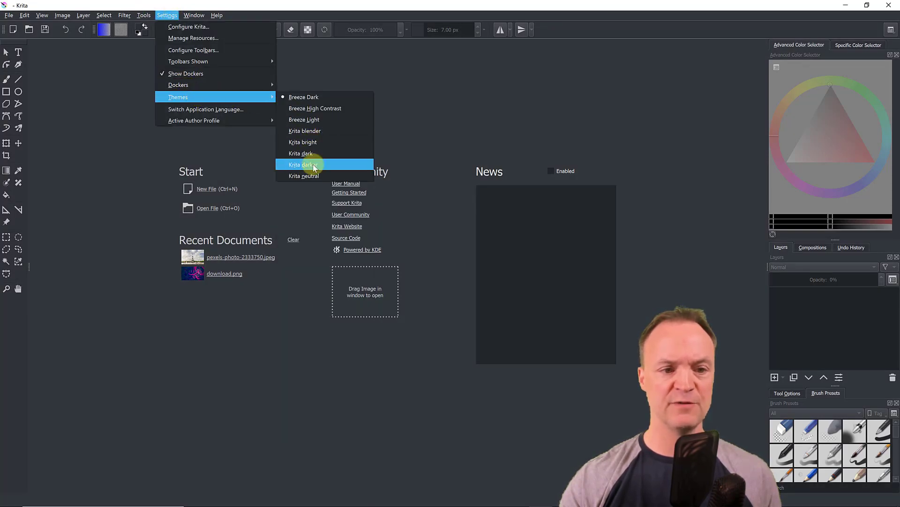
pyautogui.click(313, 164)
# Try the Krita bright interface theme and switch back to Krita dark
pyautogui.click(167, 15)
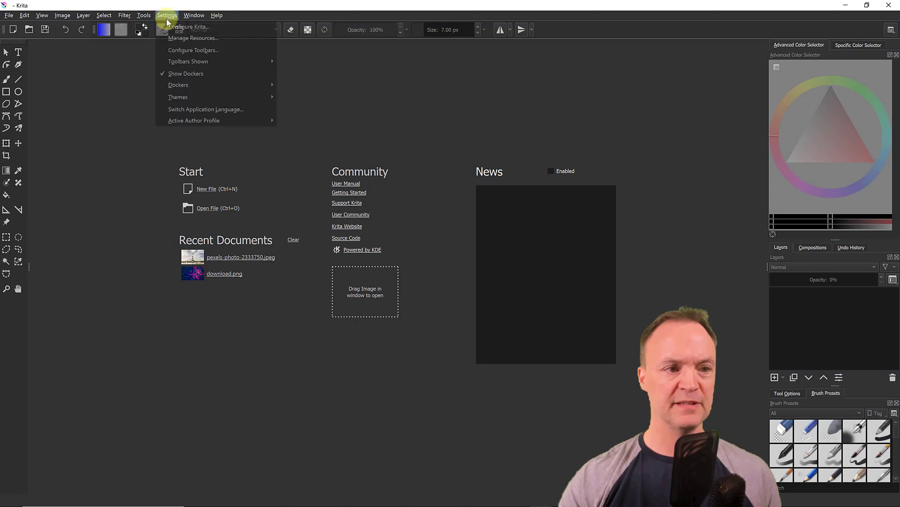
pyautogui.moveTo(251, 98)
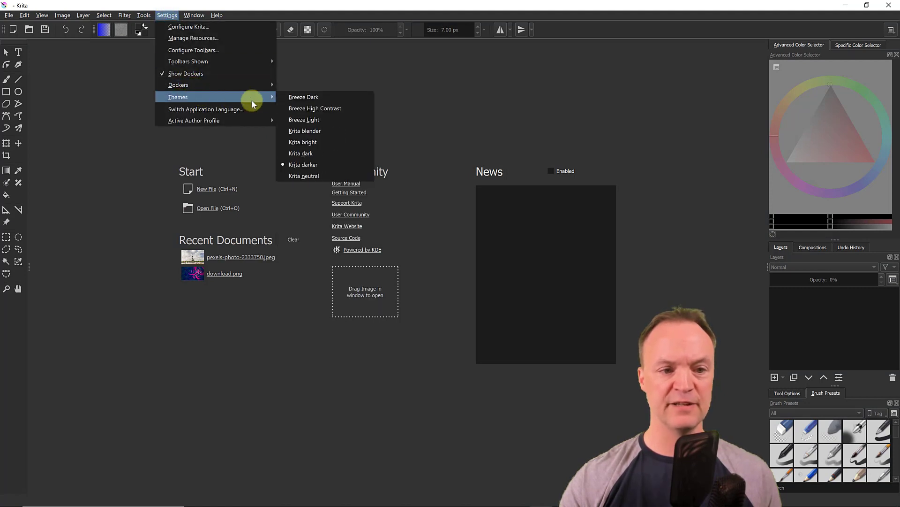
pyautogui.click(312, 141)
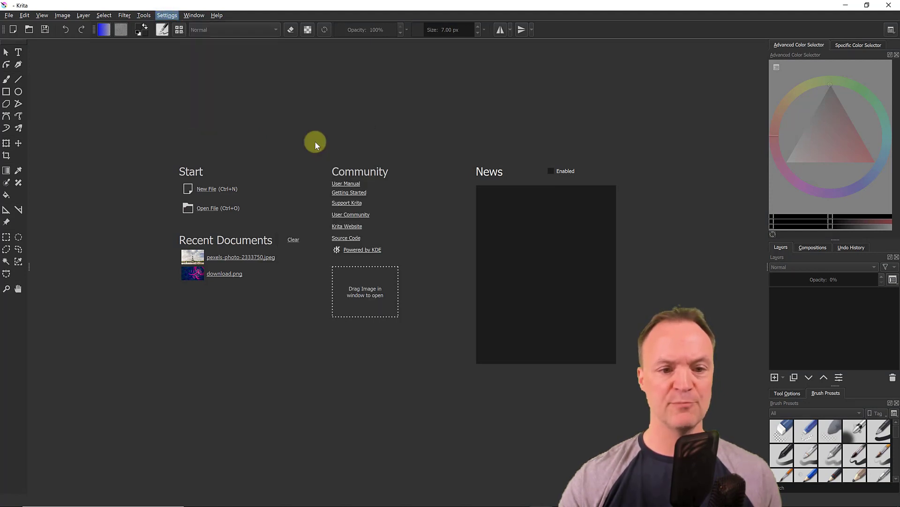
pyautogui.click(170, 15)
pyautogui.moveTo(272, 100)
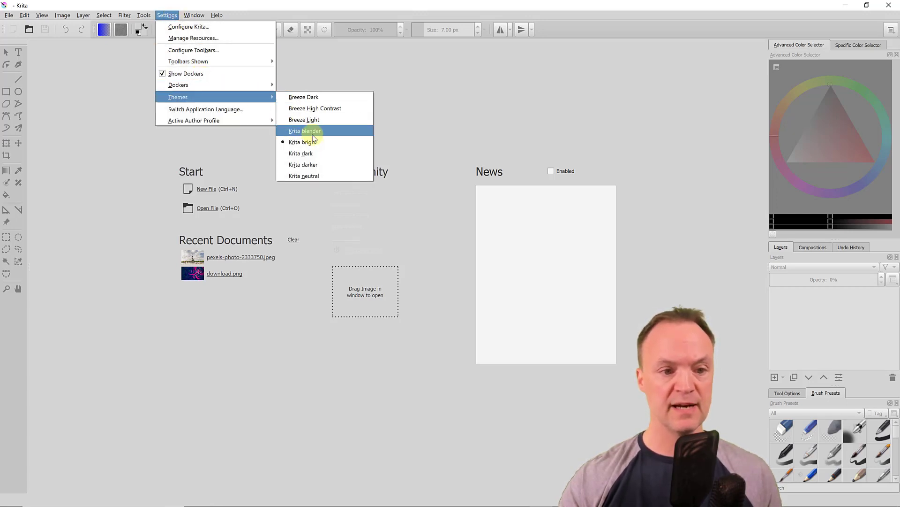
pyautogui.click(313, 153)
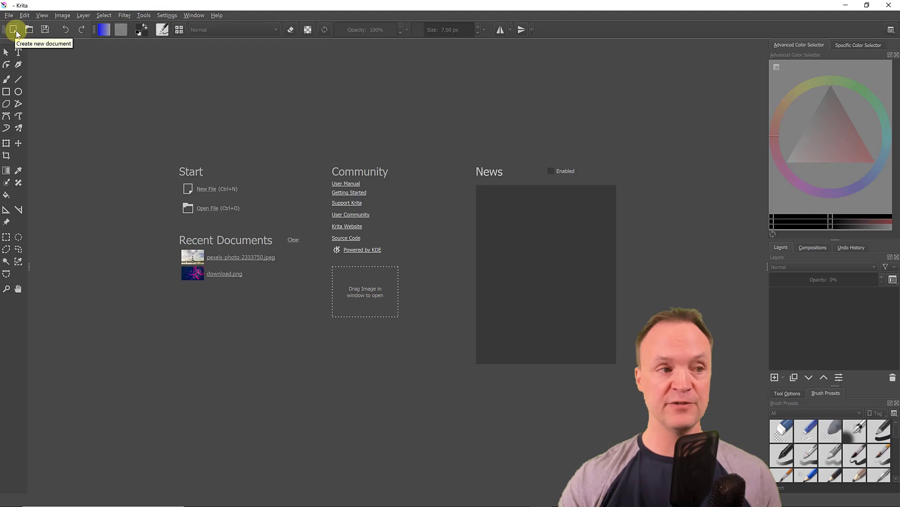
pyautogui.click(9, 15)
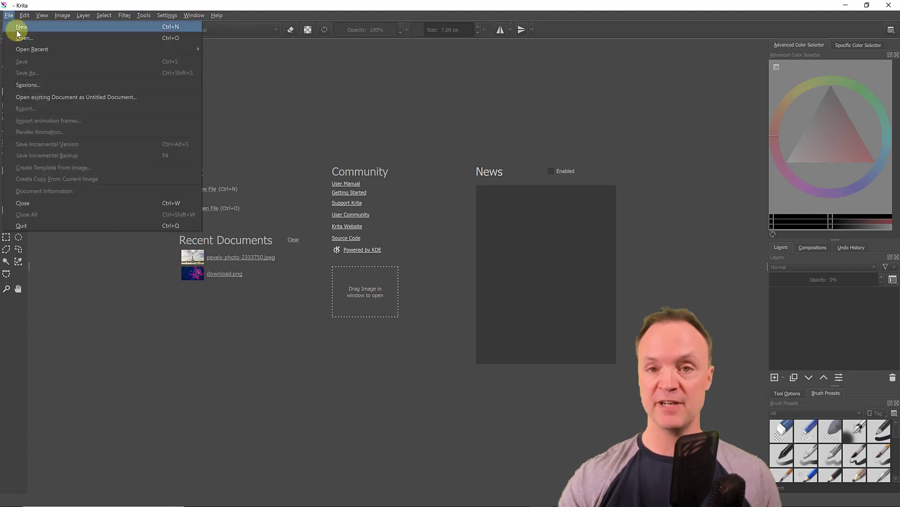
pyautogui.click(17, 30)
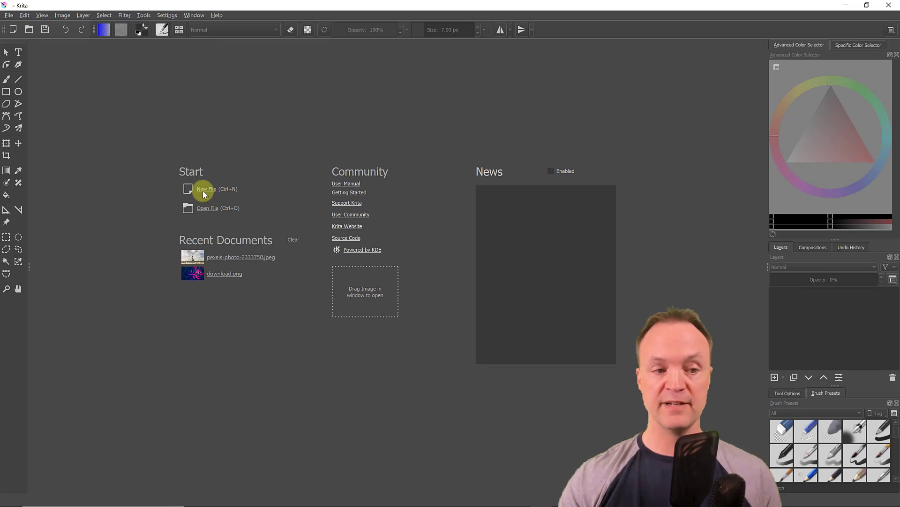
# Open the pexels-photo-2333750 image from the desktop's Krita Files folder in Krita, then maximize the Krita window
pyautogui.click(866, 6)
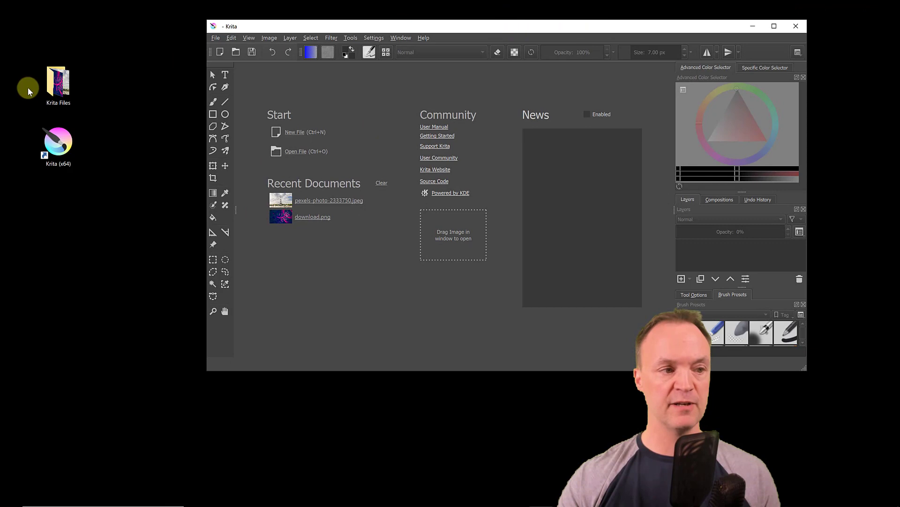
pyautogui.doubleClick(59, 92)
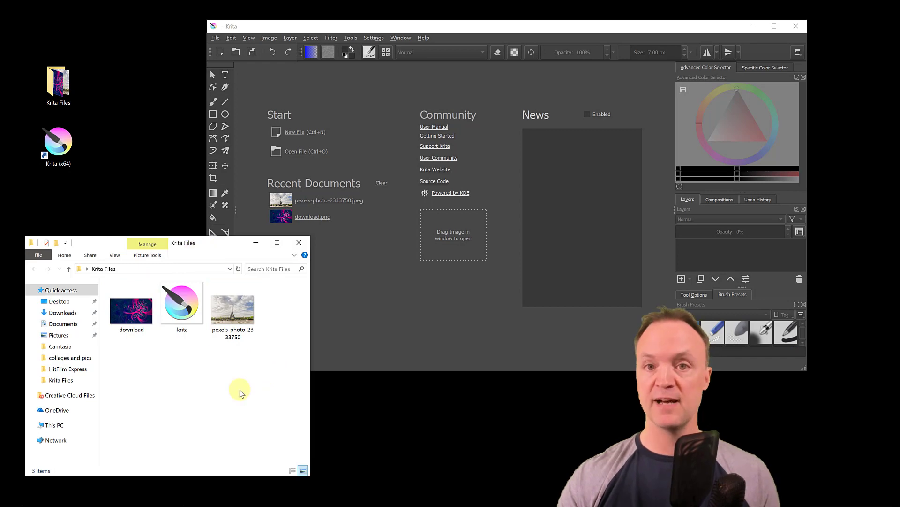
pyautogui.moveTo(227, 311); pyautogui.dragTo(431, 279)
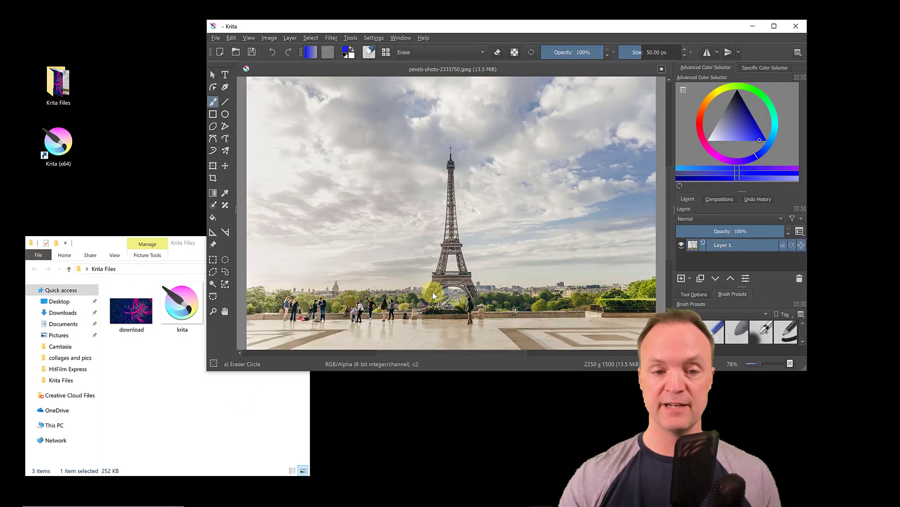
pyautogui.click(774, 26)
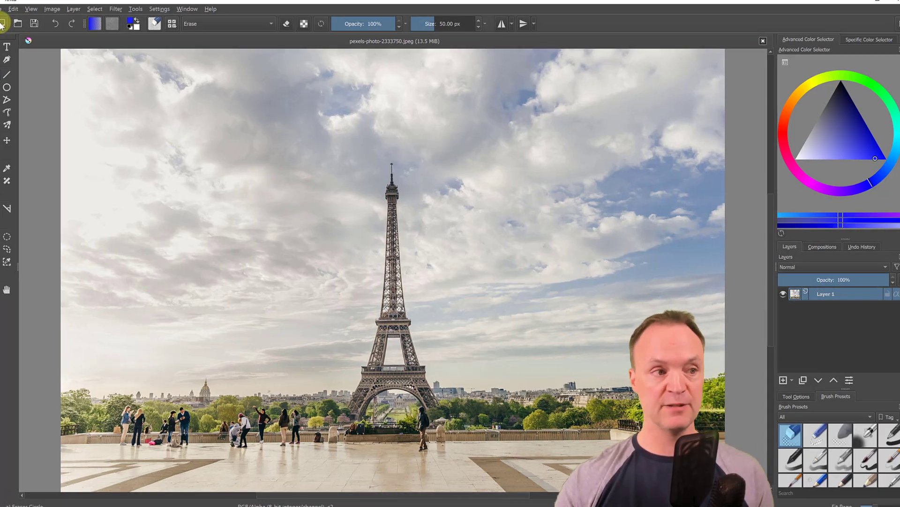
# Start a new custom document and show its content settings
pyautogui.hotkey('ctrl', 'n')
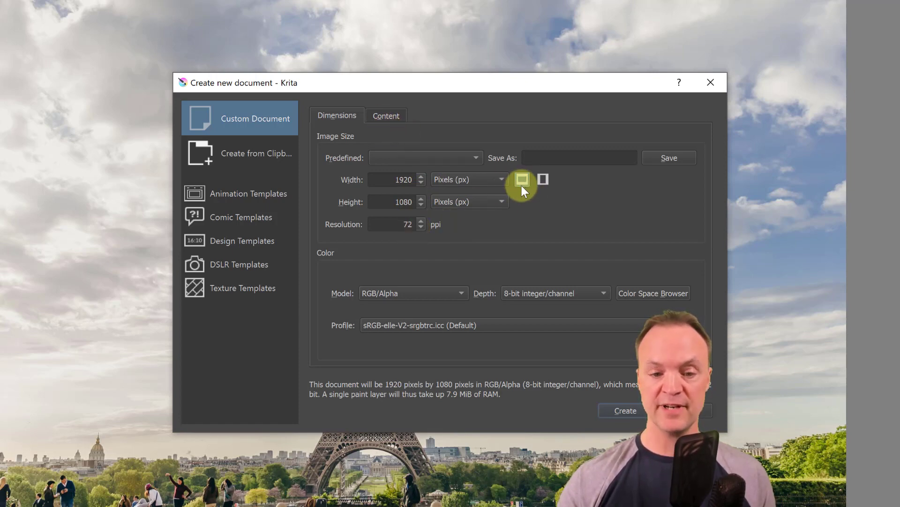
pyautogui.click(388, 117)
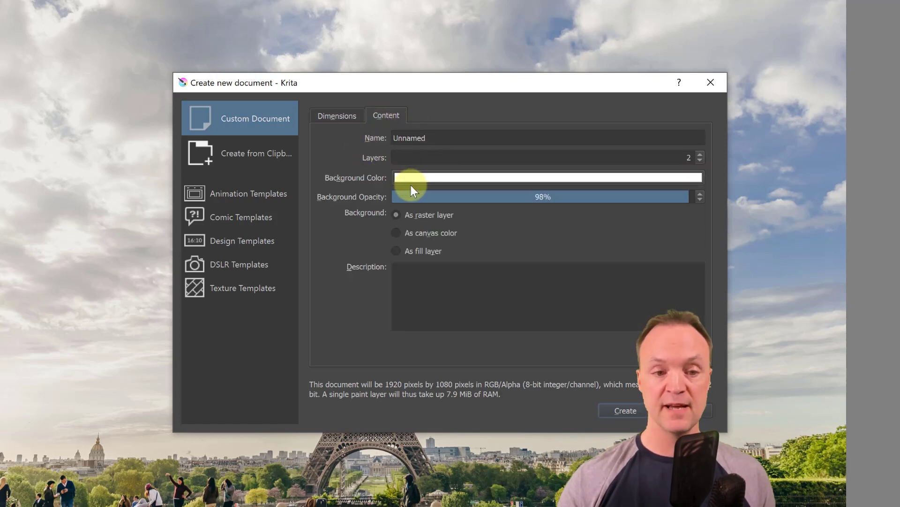
pyautogui.click(516, 177)
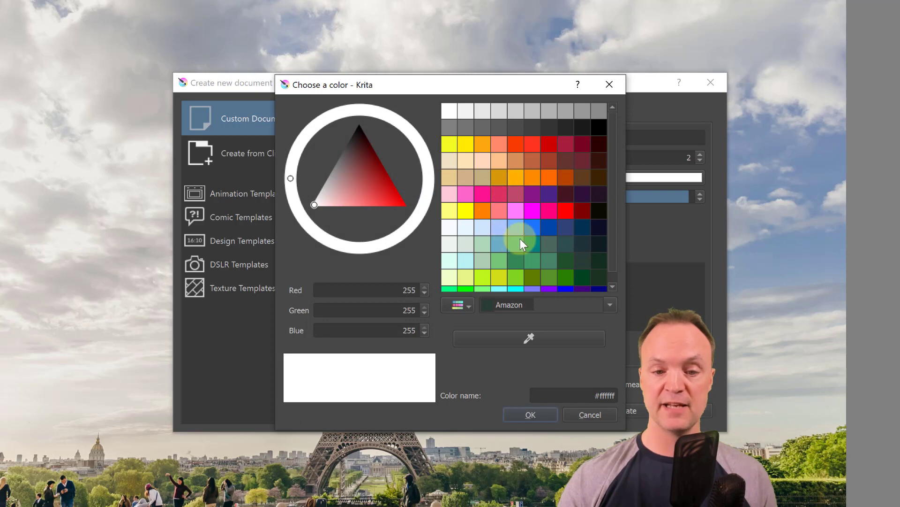
pyautogui.click(536, 225)
pyautogui.moveTo(416, 218); pyautogui.dragTo(379, 237)
pyautogui.moveTo(368, 204); pyautogui.dragTo(331, 214)
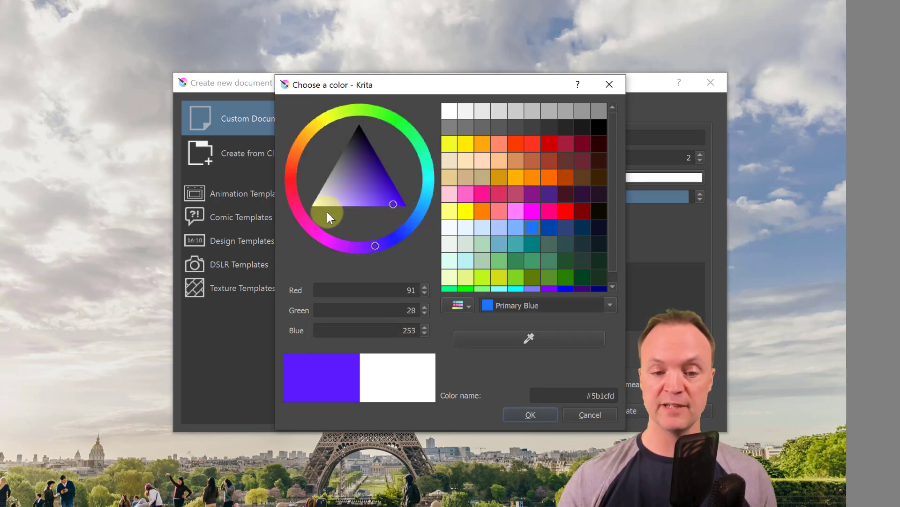
pyautogui.click(604, 416)
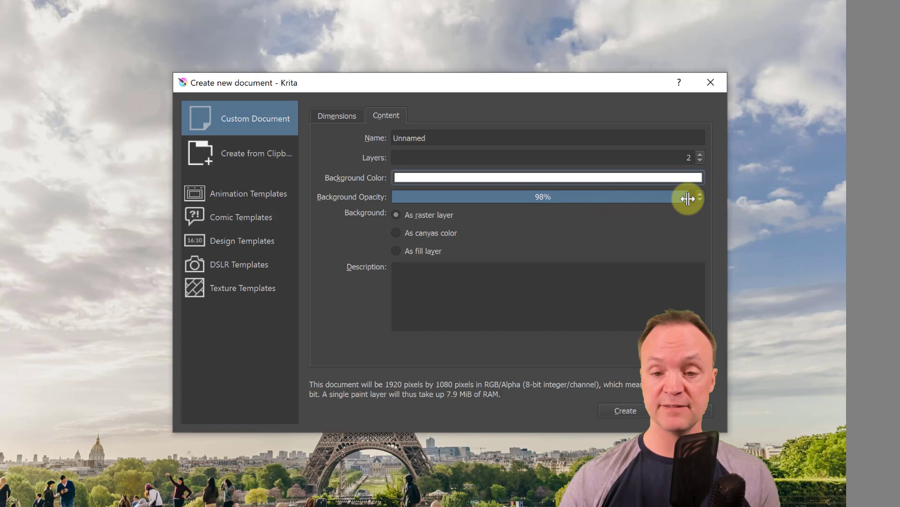
# Set the background opacity to 100% and create the 1920 by 1080 pixel document
pyautogui.moveTo(687, 199); pyautogui.dragTo(708, 215)
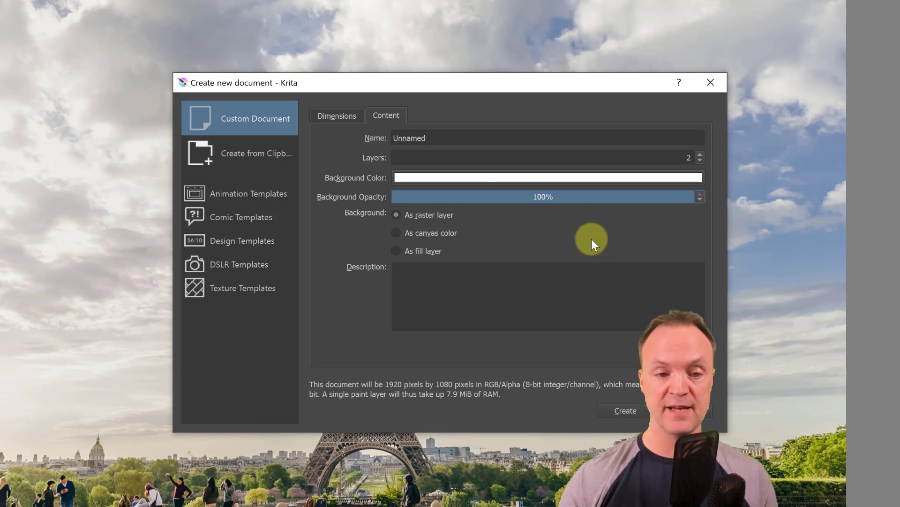
pyautogui.click(638, 410)
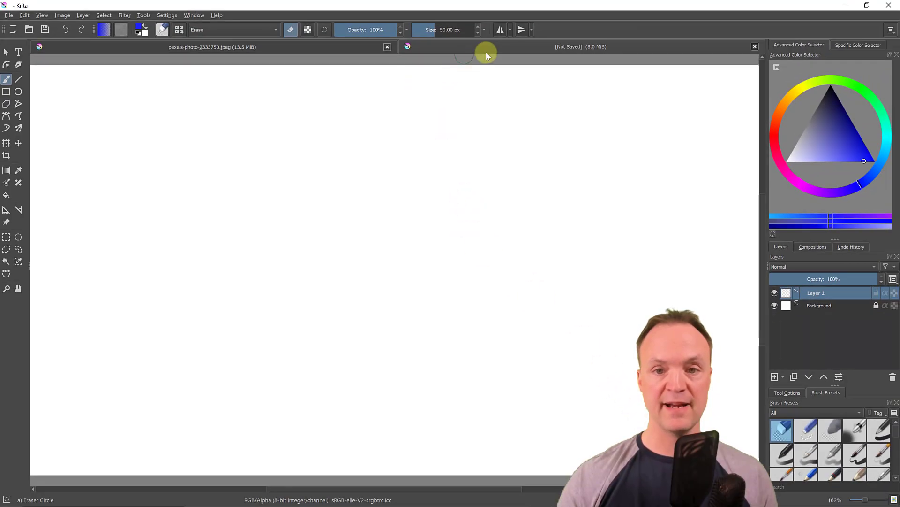
# Switch to the Eiffel Tower photo document and back to the new blank document
pyautogui.click(278, 47)
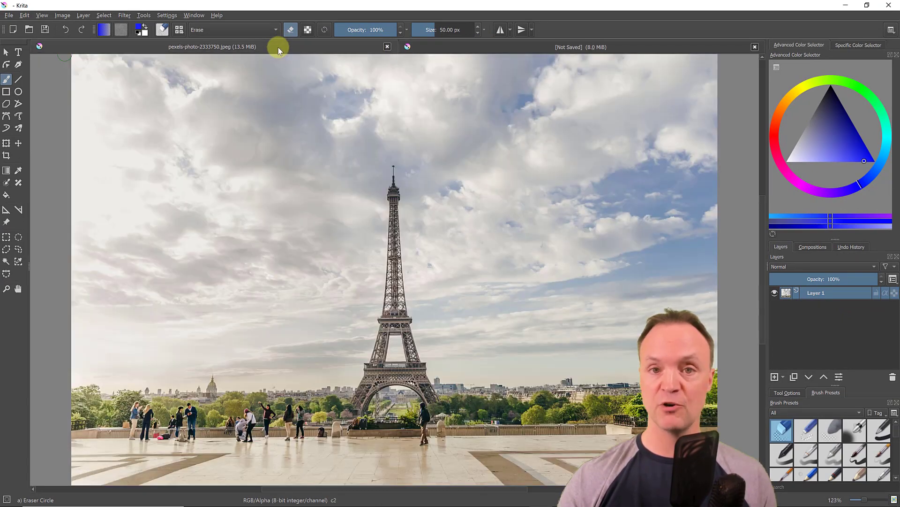
pyautogui.click(528, 49)
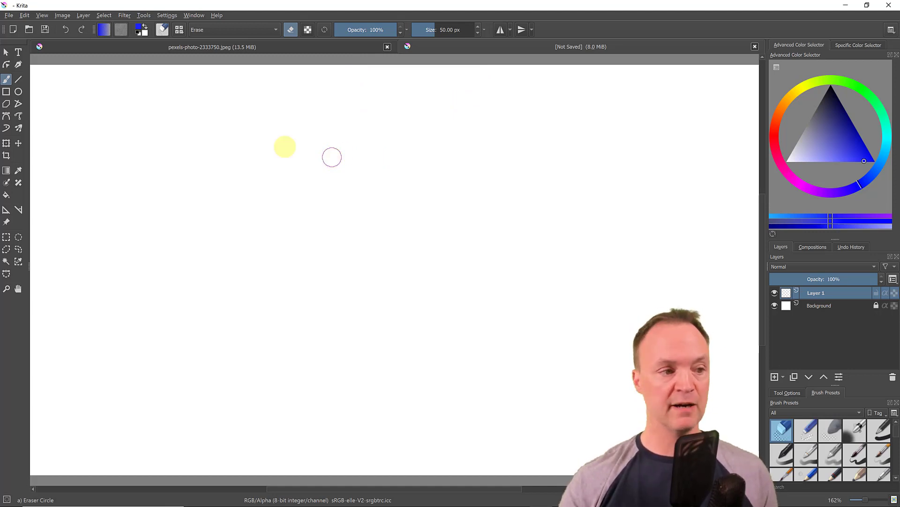
# Set the toolbox icon size to 22x22, and widen both the toolbox and the docker area holding the colour selector and layers
pyautogui.rightClick(13, 112)
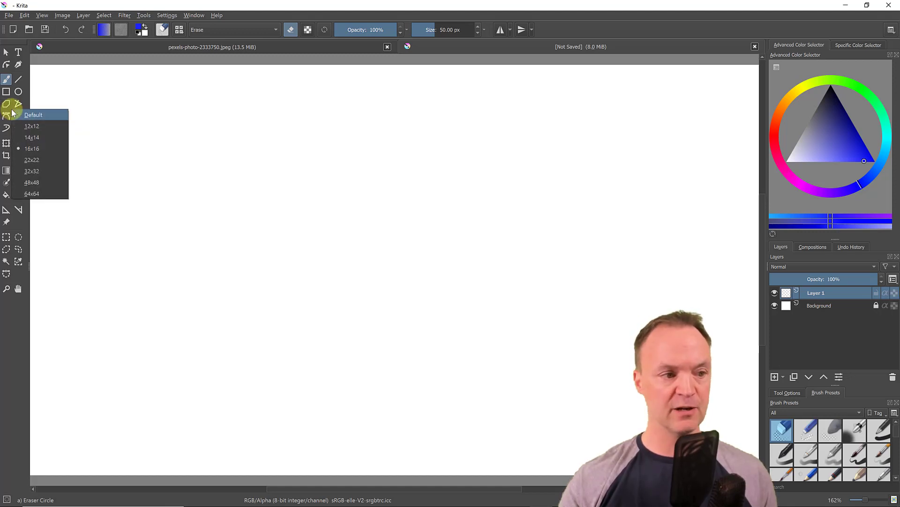
pyautogui.click(32, 162)
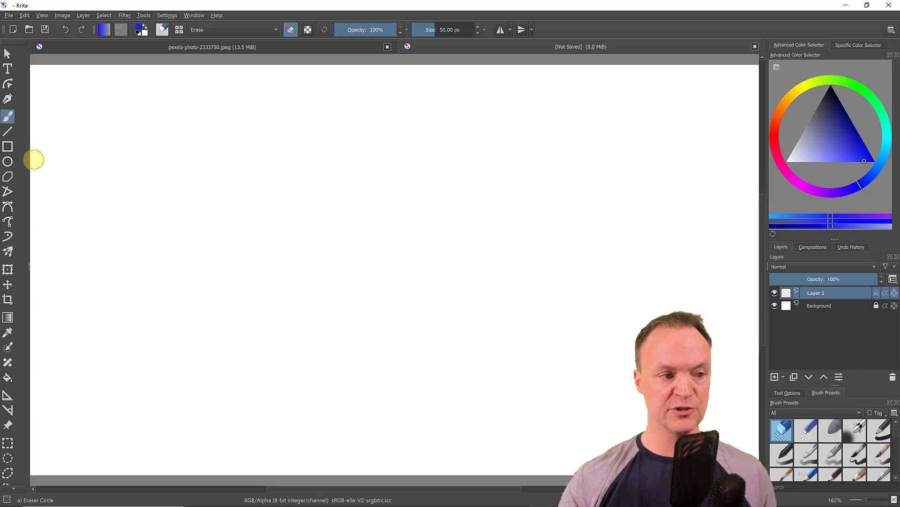
pyautogui.moveTo(28, 162); pyautogui.dragTo(71, 169)
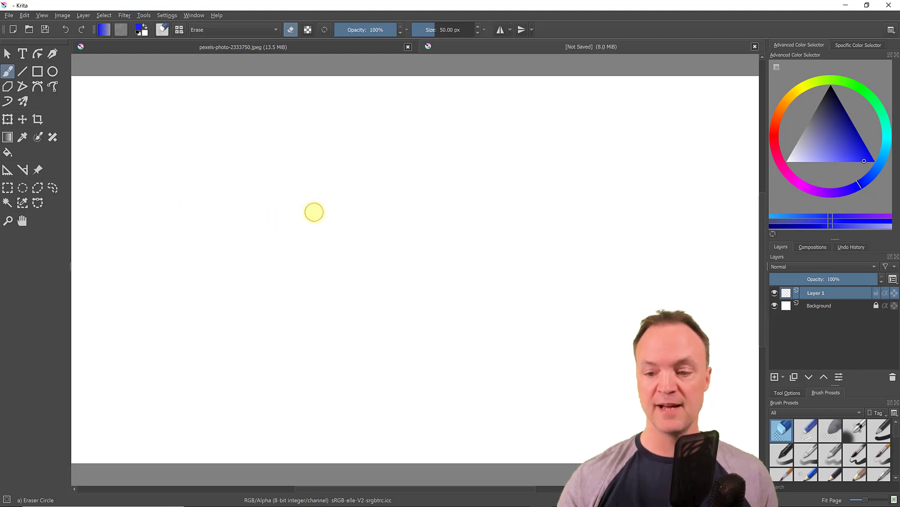
pyautogui.moveTo(767, 199)
pyautogui.mouseDown()
pyautogui.moveTo(706, 198)
pyautogui.moveTo(753, 202)
pyautogui.mouseUp()
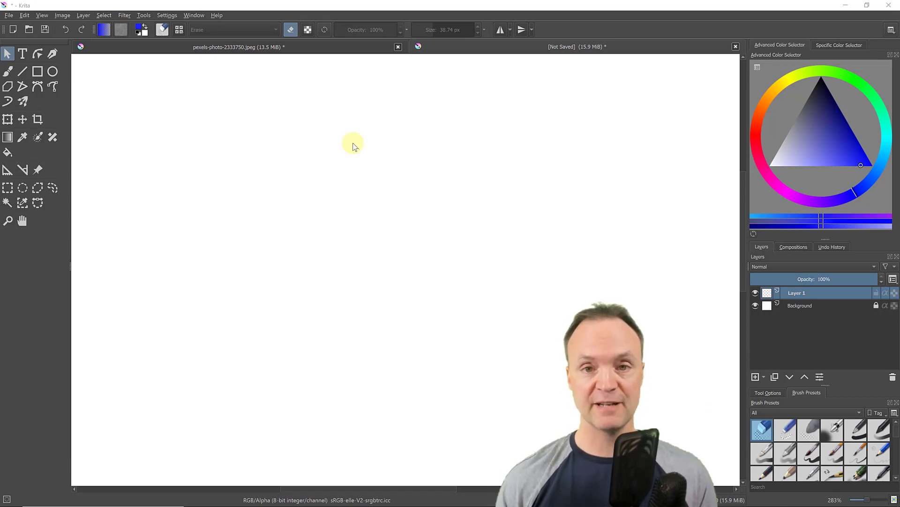
# Zoom out and back in on the blank canvas with the Zoom tool
pyautogui.click(8, 221)
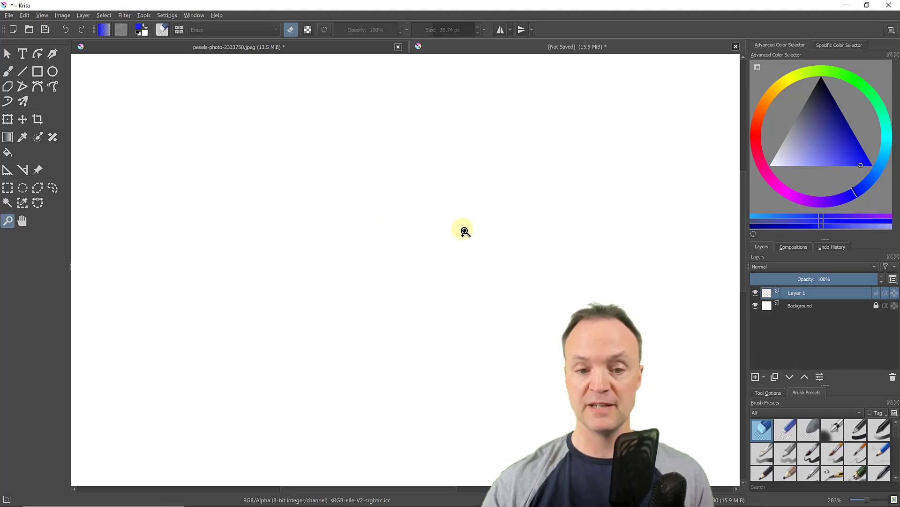
pyautogui.keyDown('alt'); pyautogui.click(465, 196); pyautogui.keyUp('alt')
pyautogui.keyDown('alt'); pyautogui.click(455, 255); pyautogui.keyUp('alt')
pyautogui.keyDown('alt'); pyautogui.click(446, 297); pyautogui.keyUp('alt')
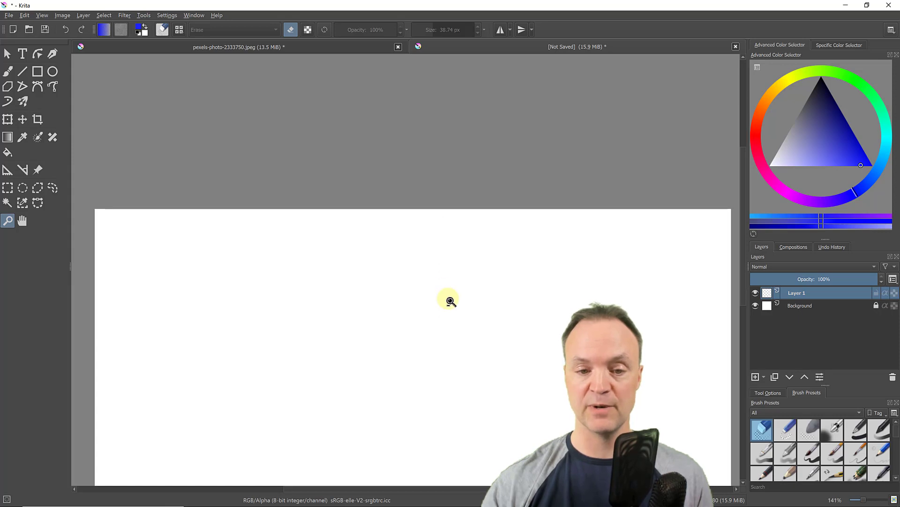
pyautogui.keyDown('alt'); pyautogui.click(405, 305); pyautogui.keyUp('alt')
pyautogui.keyDown('alt'); pyautogui.click(406, 305); pyautogui.keyUp('alt')
pyautogui.keyDown('alt'); pyautogui.click(405, 306); pyautogui.keyUp('alt')
pyautogui.keyDown('alt'); pyautogui.click(405, 306); pyautogui.keyUp('alt')
pyautogui.click(406, 305)
pyautogui.click(406, 305)
pyautogui.click(406, 306)
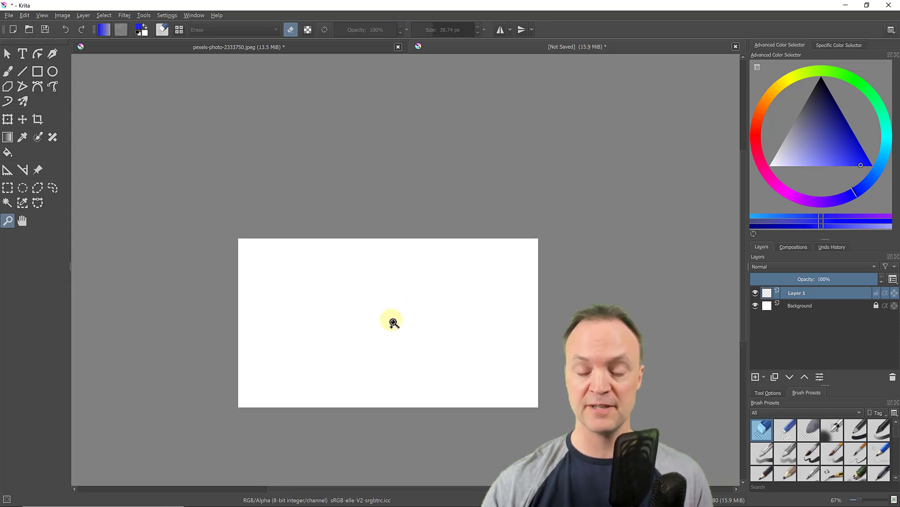
pyautogui.click(403, 324)
pyautogui.click(402, 322)
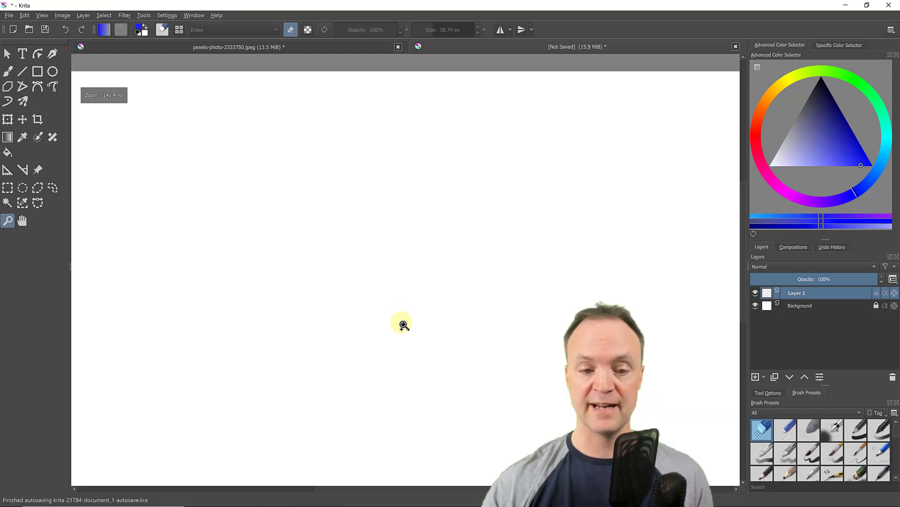
# Zoom the blank canvas out to 100% and shift it upward with the Pan tool
pyautogui.keyDown('alt'); pyautogui.click(400, 317); pyautogui.keyUp('alt')
pyautogui.keyDown('alt'); pyautogui.click(400, 318); pyautogui.keyUp('alt')
pyautogui.click(395, 313)
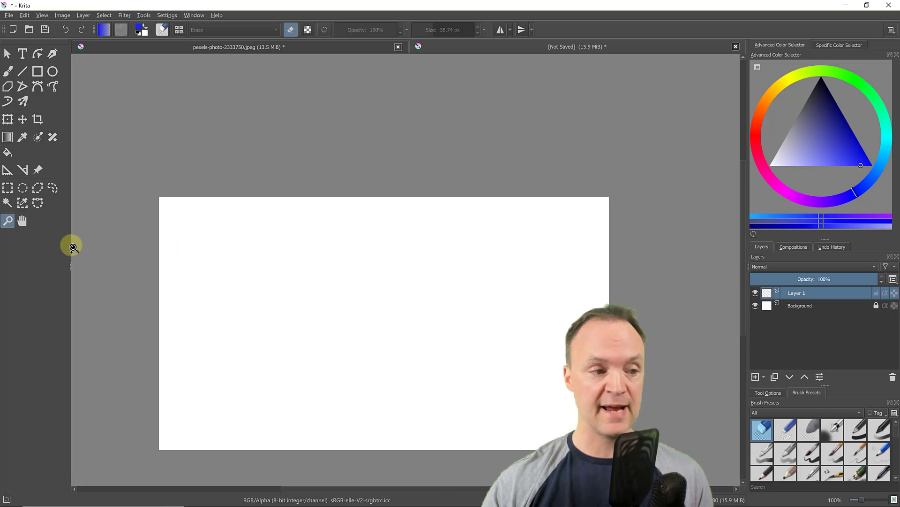
pyautogui.click(25, 222)
pyautogui.moveTo(280, 320); pyautogui.dragTo(283, 219)
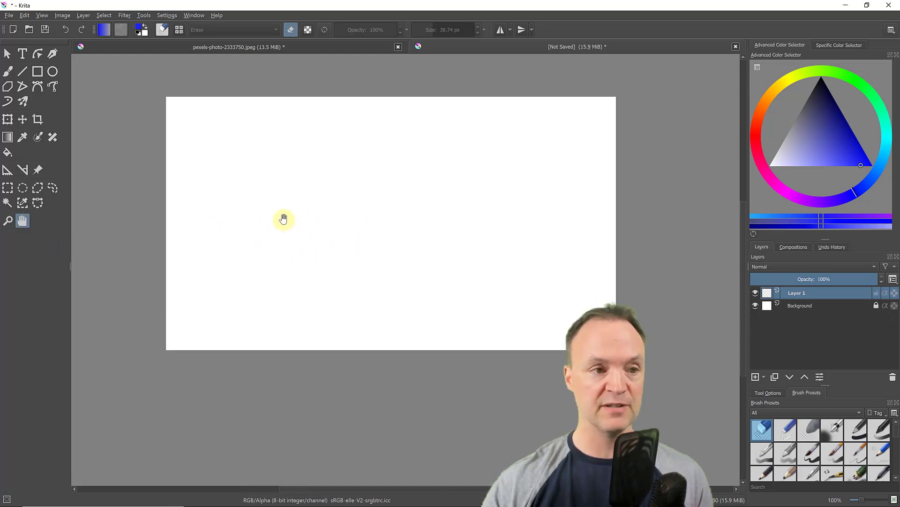
# Switch to the Eiffel Tower photo document and zoom in on the tower to 283%
pyautogui.click(211, 48)
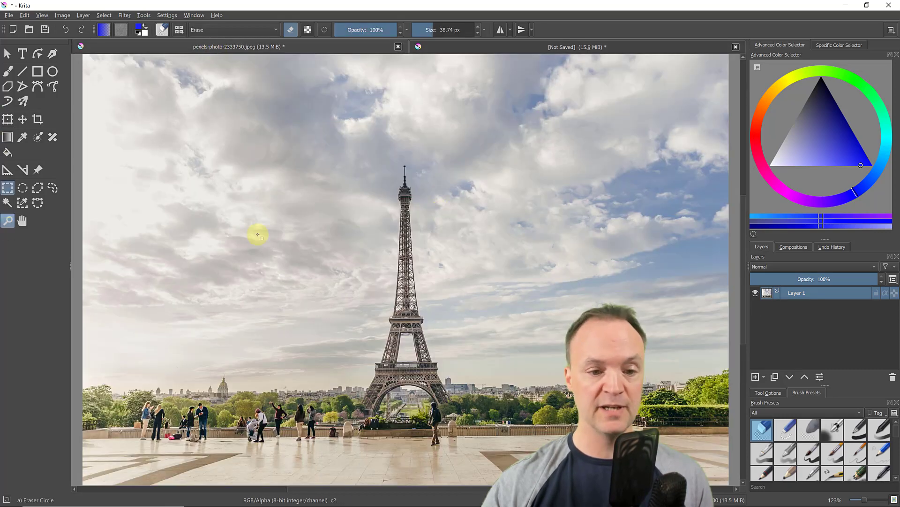
pyautogui.click(335, 226)
pyautogui.click(372, 222)
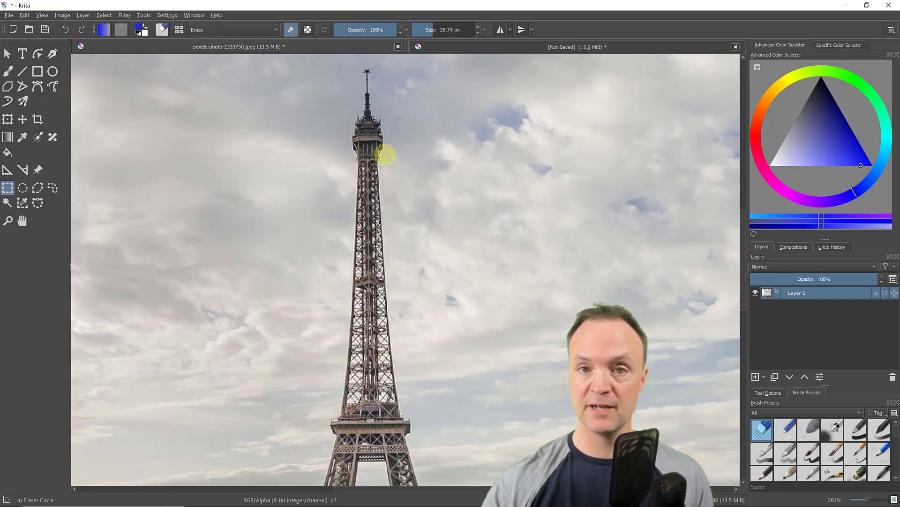
# Pan across the enlarged Eiffel Tower photo with the Pan tool, and zoom back out to 141%
pyautogui.click(7, 202)
pyautogui.click(23, 220)
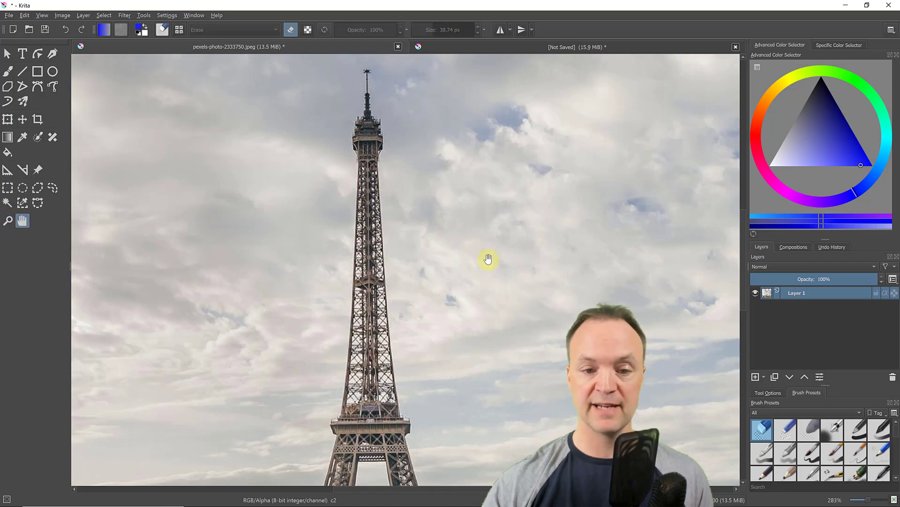
pyautogui.moveTo(531, 230); pyautogui.dragTo(151, 24)
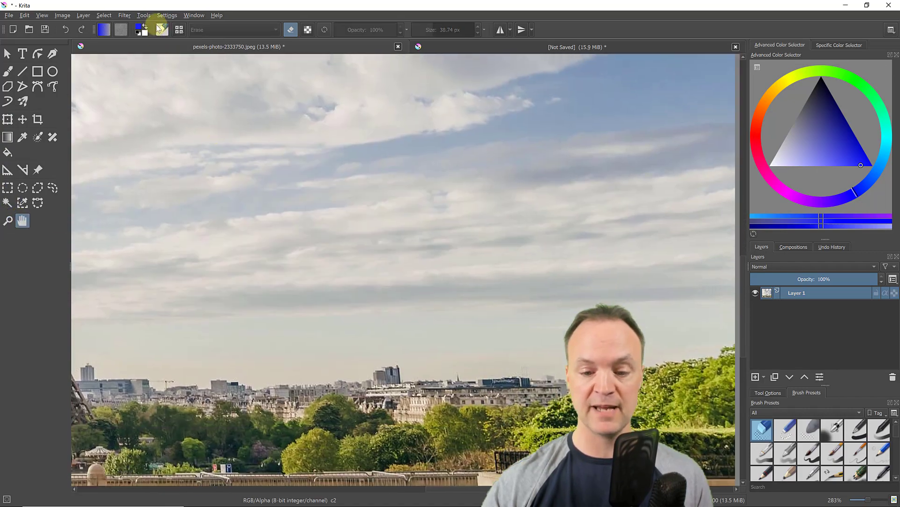
pyautogui.moveTo(377, 298); pyautogui.dragTo(564, 185)
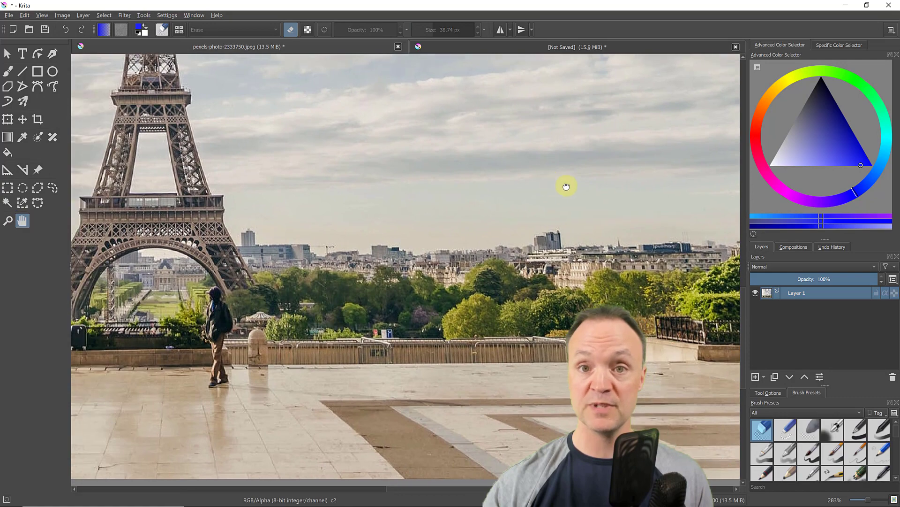
pyautogui.moveTo(219, 173); pyautogui.dragTo(396, 214)
pyautogui.moveTo(171, 195); pyautogui.dragTo(393, 234)
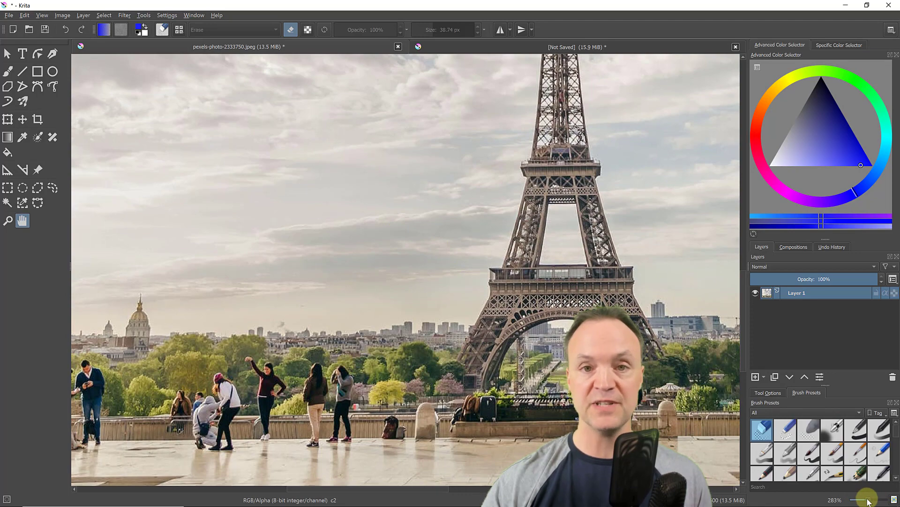
pyautogui.moveTo(873, 503); pyautogui.dragTo(868, 503)
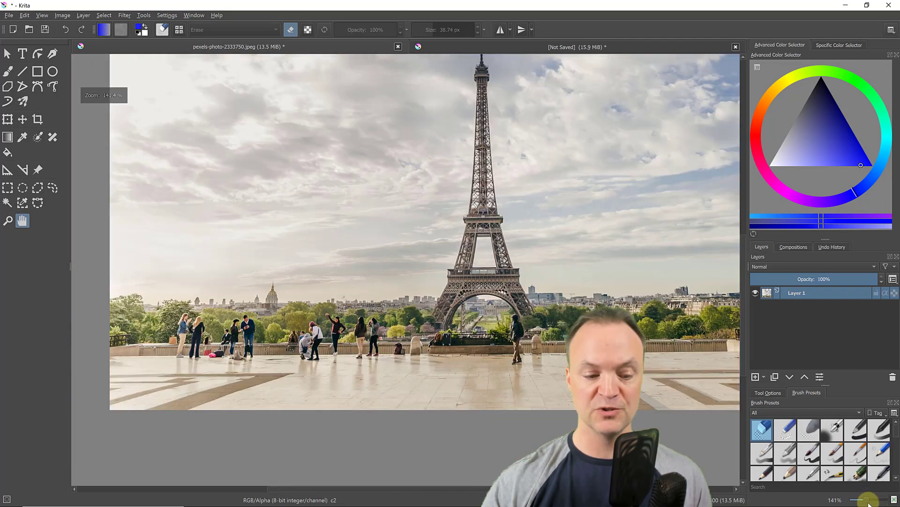
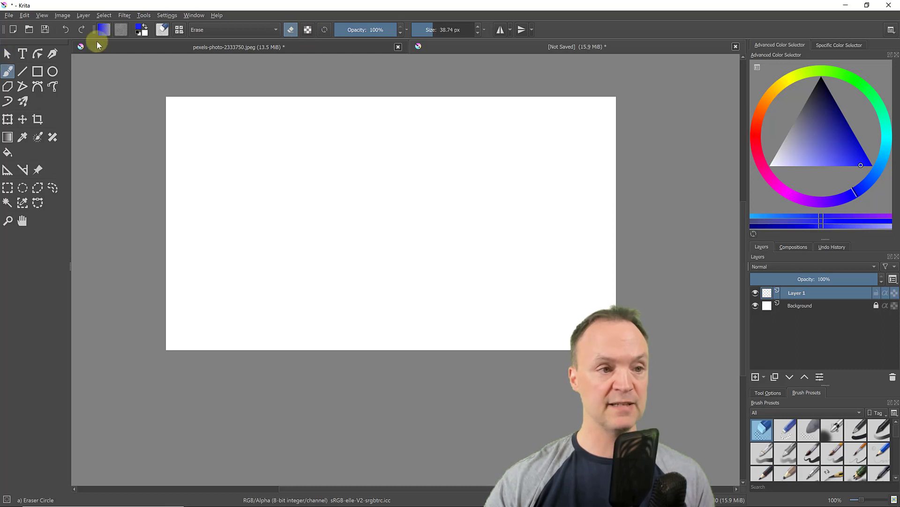
# Choose the Airbrush Soft brush preset and paint three separate soft blue dabs and one broad curved stroke on the blank canvas
pyautogui.click(179, 31)
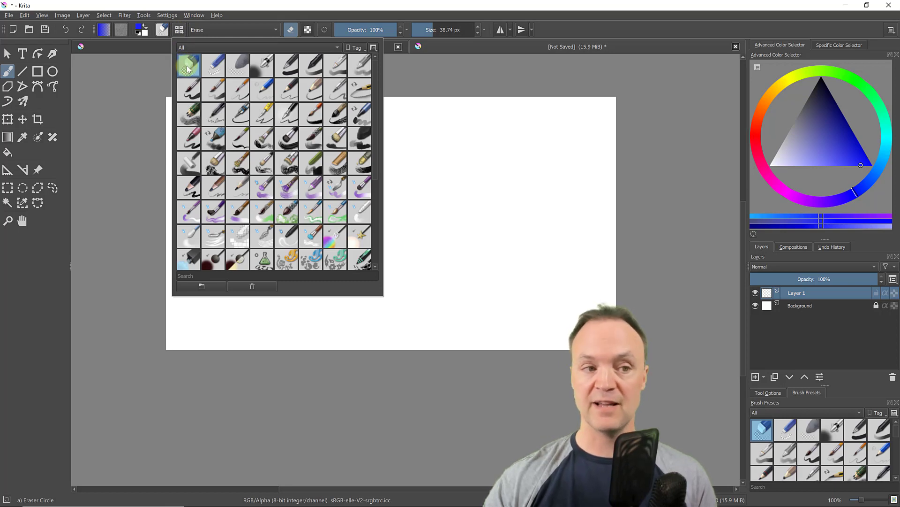
pyautogui.moveTo(187, 70)
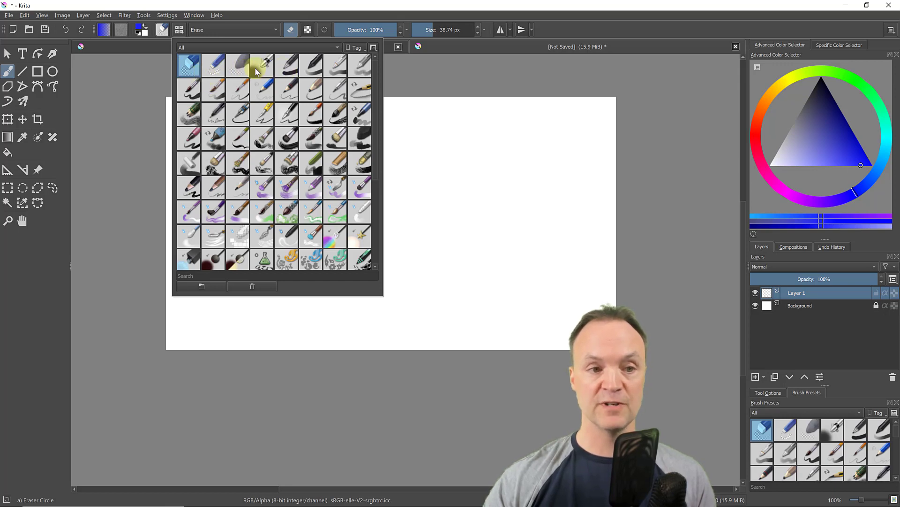
pyautogui.moveTo(261, 72)
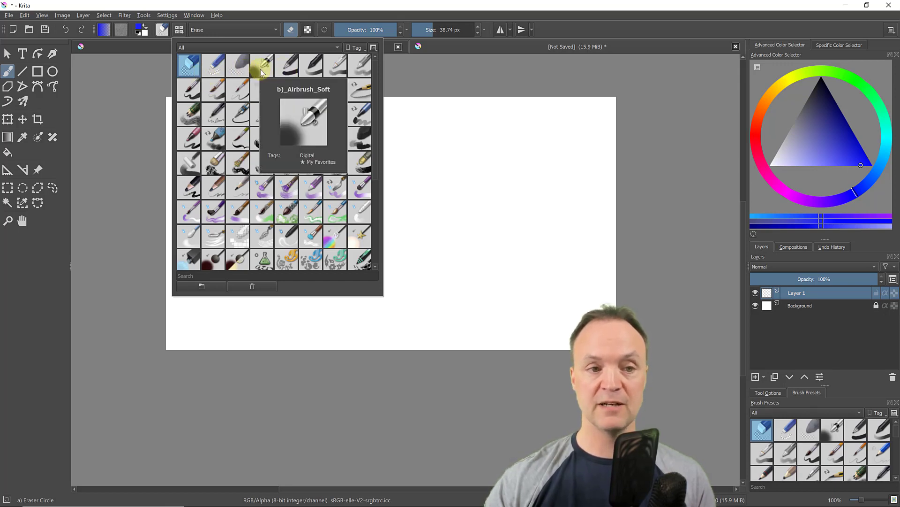
pyautogui.click(262, 66)
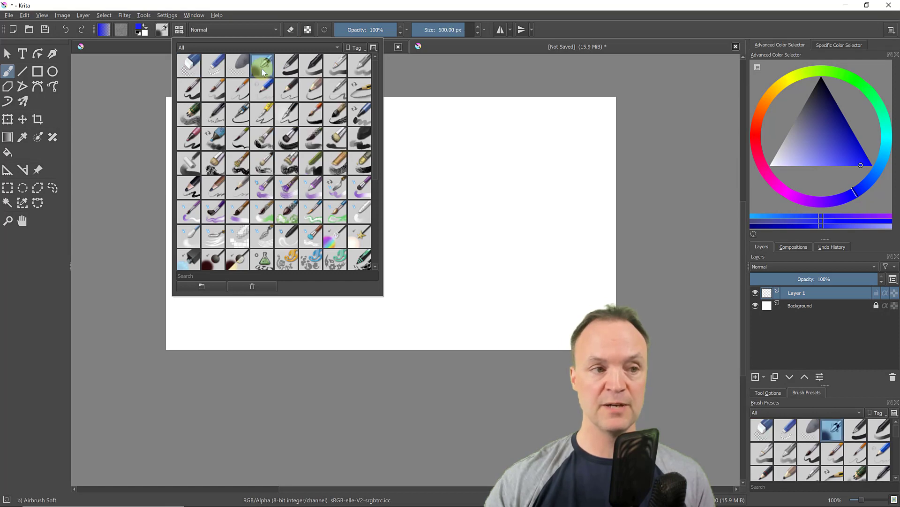
pyautogui.click(434, 144)
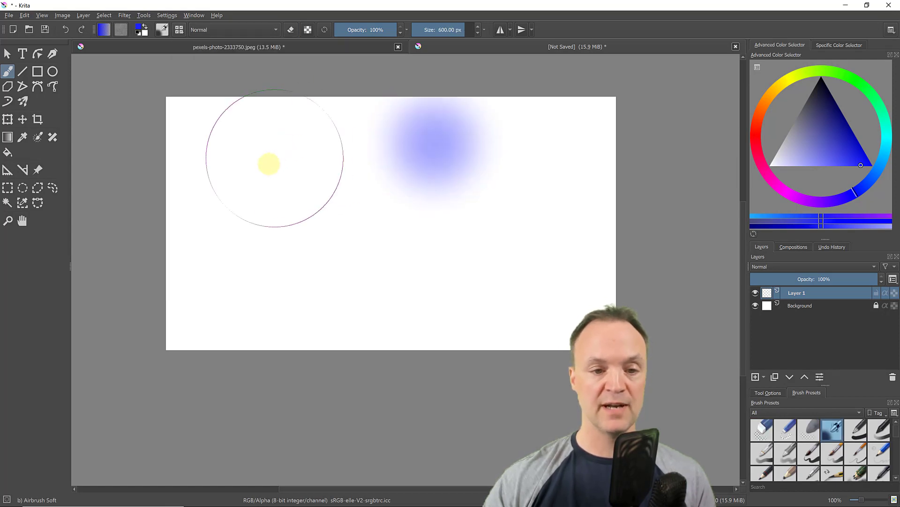
pyautogui.click(265, 183)
pyautogui.click(359, 238)
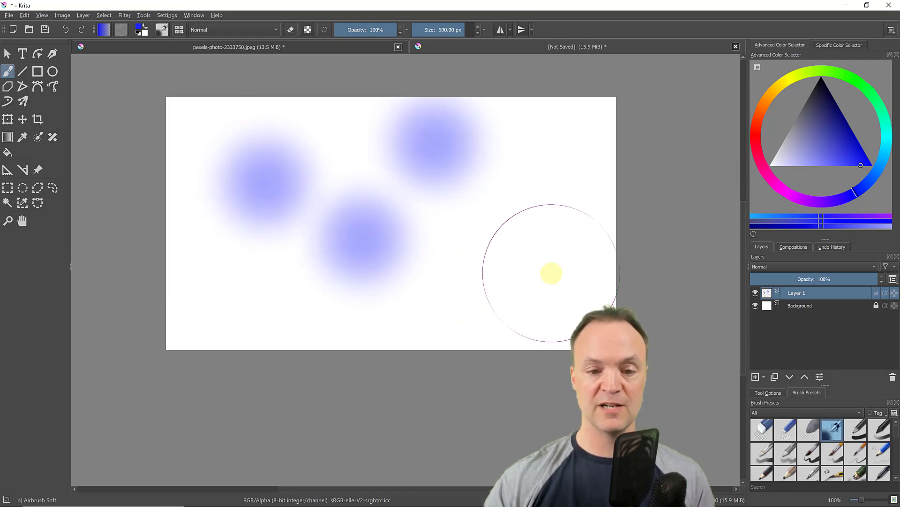
pyautogui.moveTo(533, 269)
pyautogui.mouseDown()
pyautogui.moveTo(475, 223)
pyautogui.moveTo(403, 194)
pyautogui.moveTo(346, 179)
pyautogui.moveTo(292, 187)
pyautogui.moveTo(294, 195)
pyautogui.mouseUp()
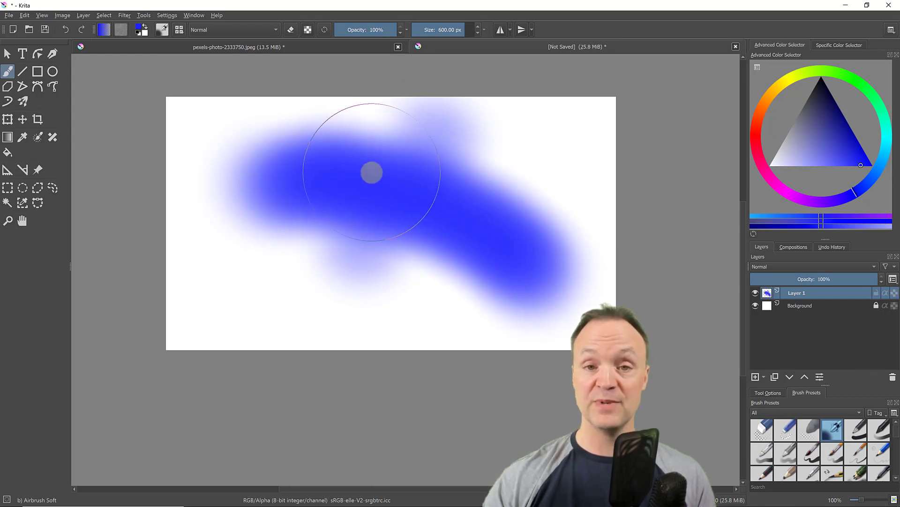
# Reduce the airbrush size to about 17 px and paint a thin wavy line over the broad blue stroke
pyautogui.click(450, 30)
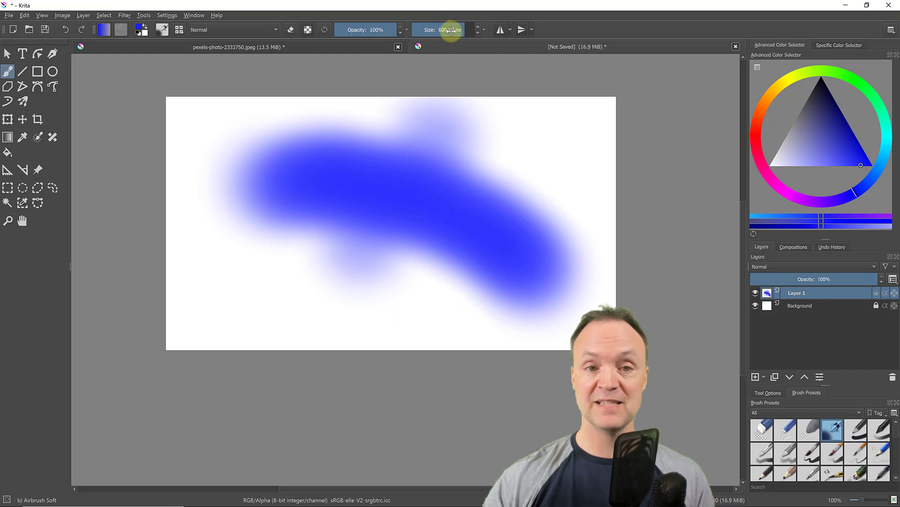
pyautogui.moveTo(462, 31); pyautogui.dragTo(436, 31)
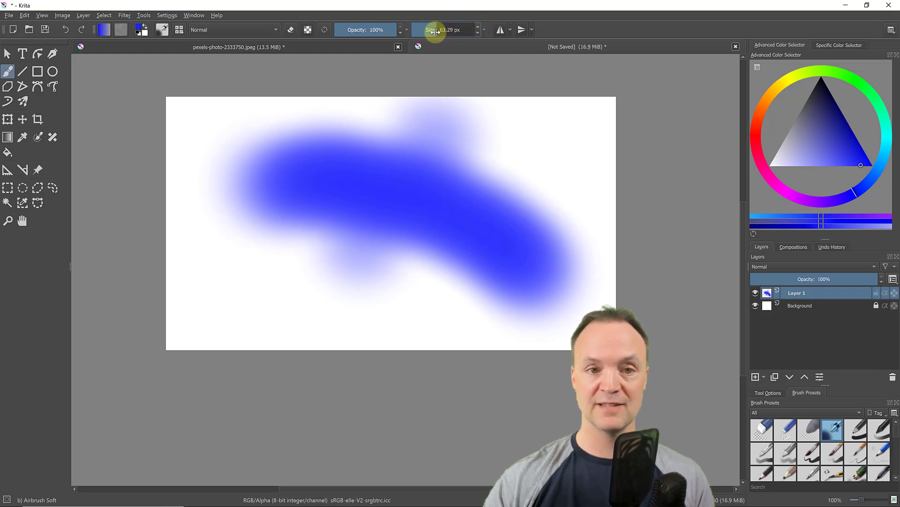
pyautogui.moveTo(482, 121)
pyautogui.mouseDown()
pyautogui.moveTo(430, 138)
pyautogui.moveTo(445, 205)
pyautogui.moveTo(404, 200)
pyautogui.moveTo(372, 164)
pyautogui.moveTo(311, 134)
pyautogui.moveTo(302, 231)
pyautogui.mouseUp()
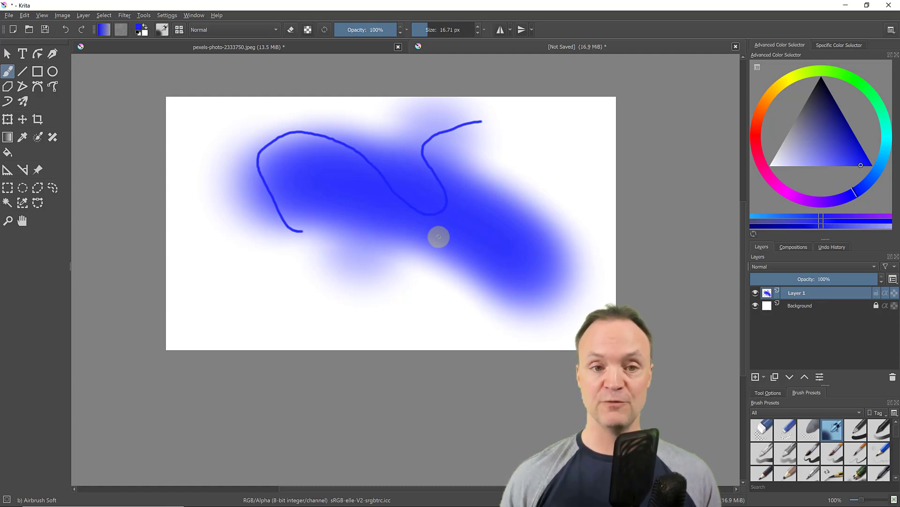
# Undo the thin wavy line, and step back through the undo history to the state before the blue airbrush dabs
pyautogui.click(65, 31)
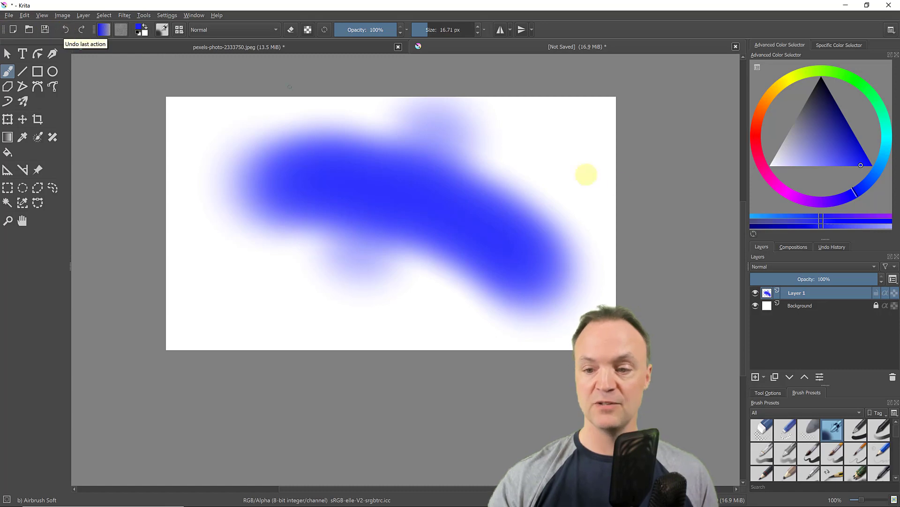
pyautogui.click(840, 251)
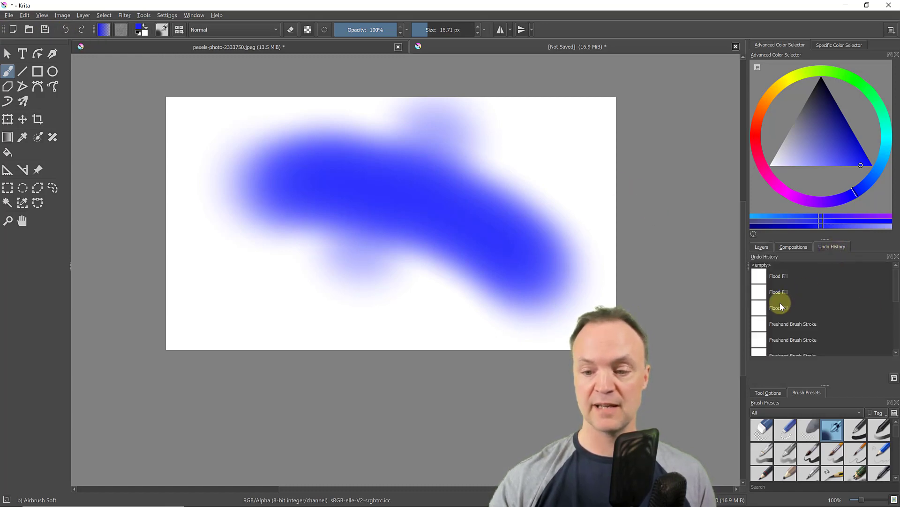
pyautogui.click(759, 318)
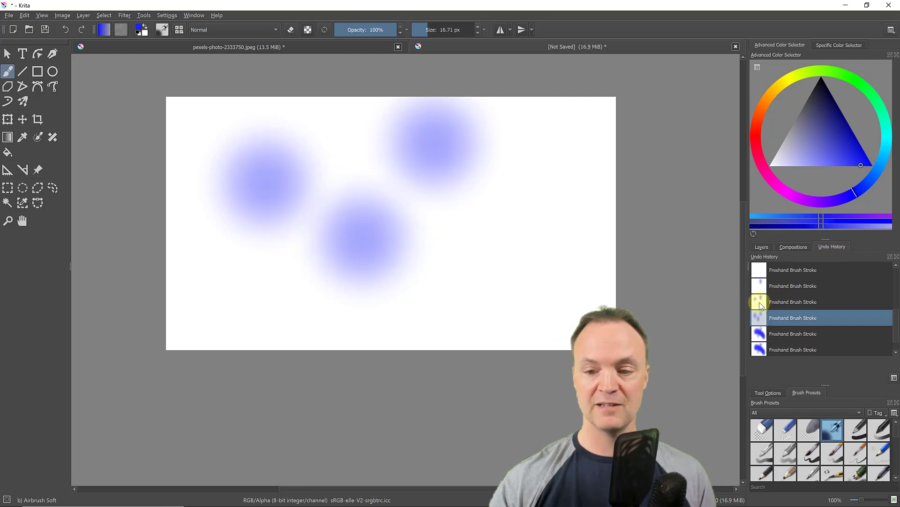
pyautogui.click(760, 303)
pyautogui.click(760, 286)
pyautogui.click(760, 271)
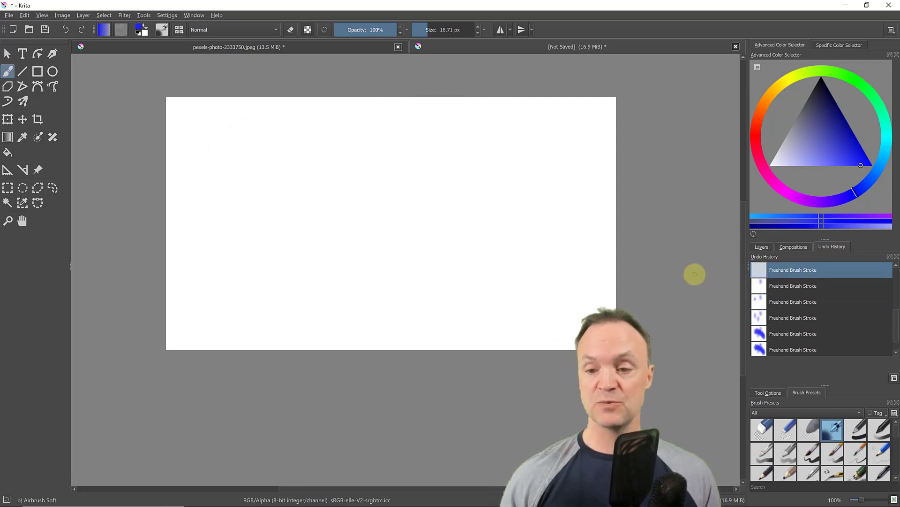
pyautogui.scroll(1, 799, 312)
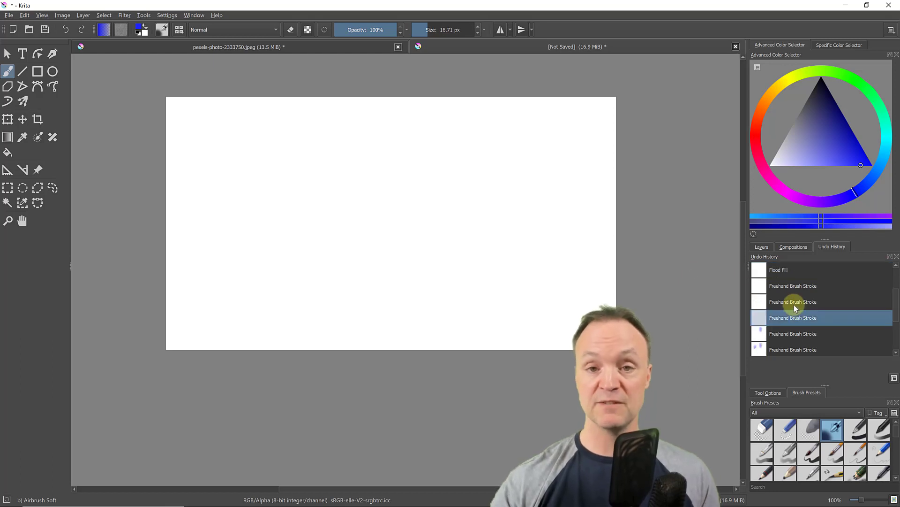
pyautogui.moveTo(139, 179); pyautogui.dragTo(180, 153)
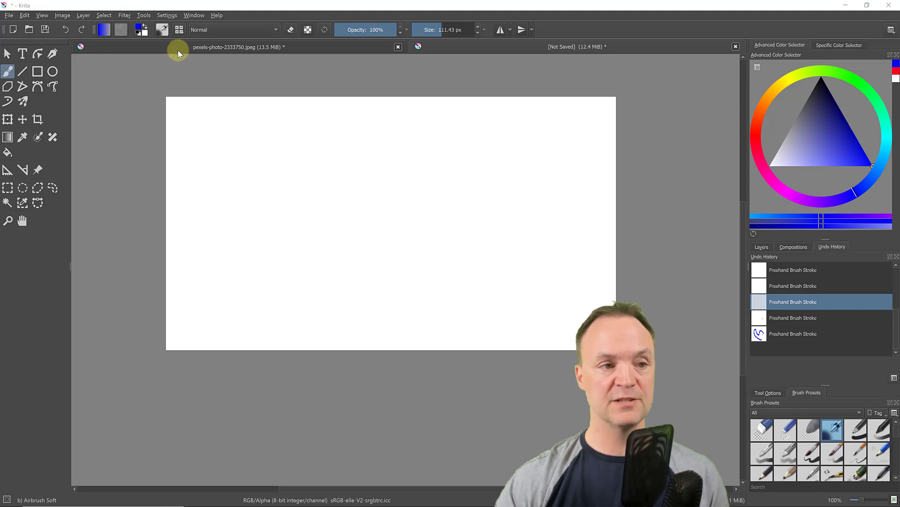
# Choose the Basic 1 preset from the Sketch brushes and paint a 40 px blue dot and S-shaped curve on the canvas
pyautogui.click(179, 31)
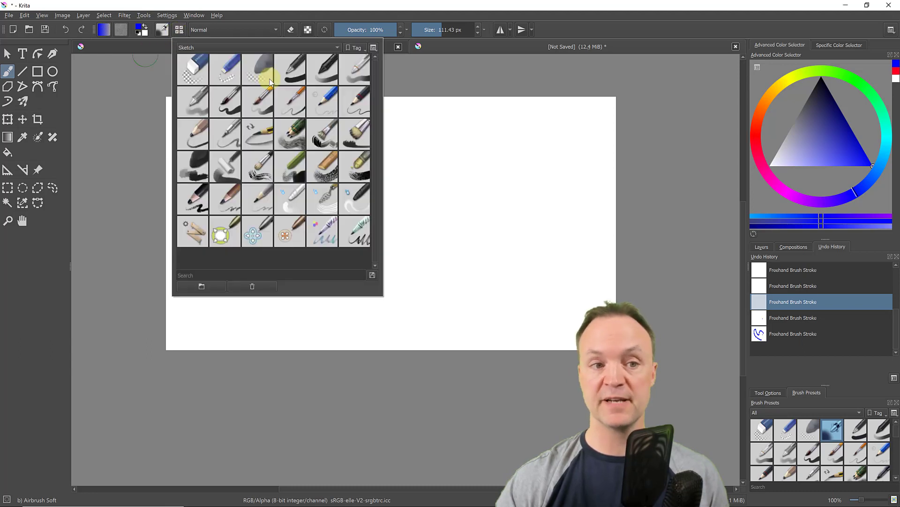
pyautogui.click(294, 75)
pyautogui.click(466, 145)
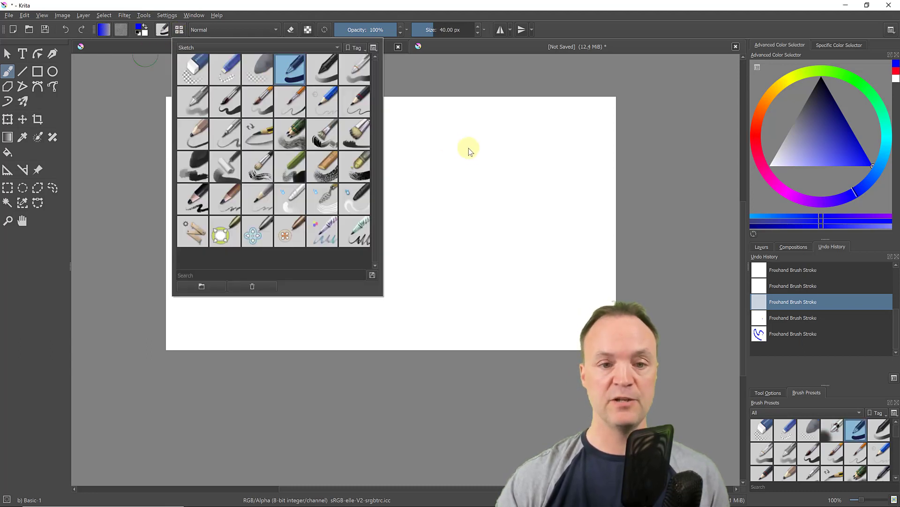
pyautogui.moveTo(464, 143)
pyautogui.mouseDown()
pyautogui.moveTo(445, 137)
pyautogui.moveTo(420, 148)
pyautogui.moveTo(426, 200)
pyautogui.moveTo(340, 173)
pyautogui.mouseUp()
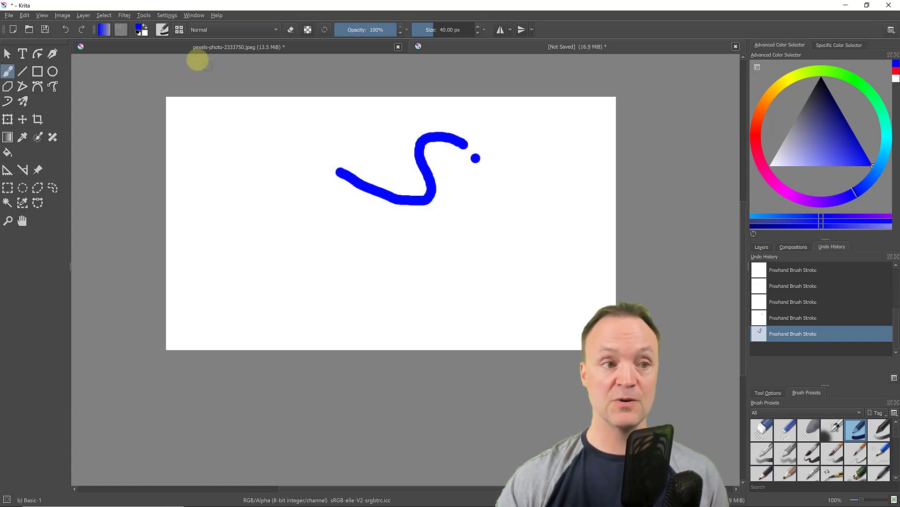
# Erase the blue dot and curve with the Eraser Circle preset, enlarging the eraser to about 280 px for the remaining paint
pyautogui.click(179, 29)
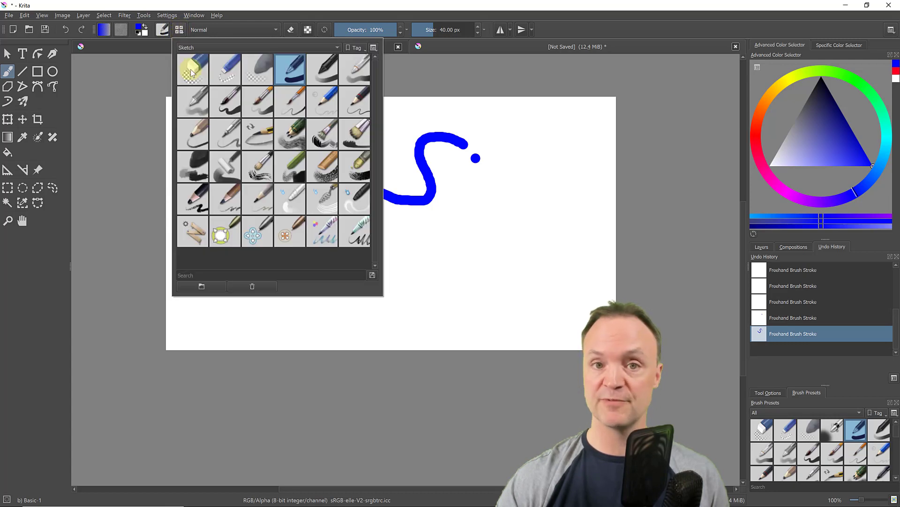
pyautogui.click(192, 72)
pyautogui.click(483, 162)
pyautogui.moveTo(493, 167); pyautogui.dragTo(460, 144)
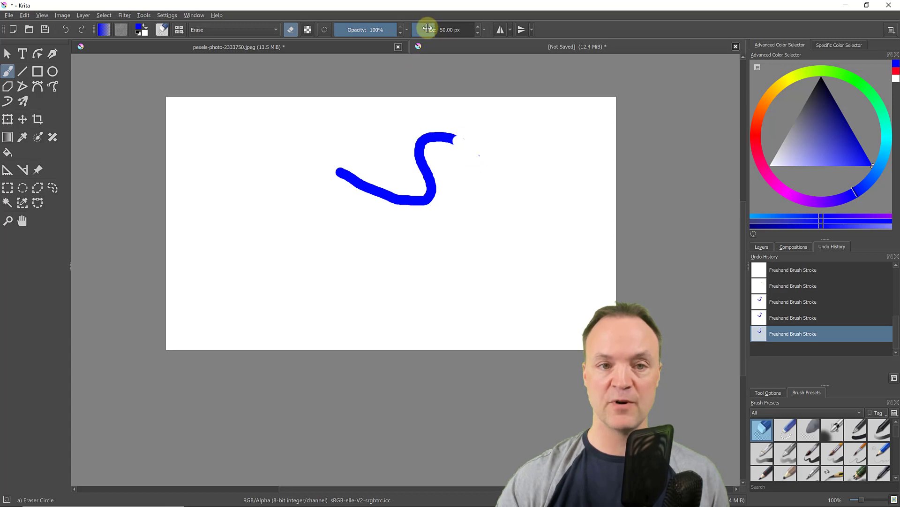
pyautogui.moveTo(426, 29); pyautogui.dragTo(452, 30)
pyautogui.moveTo(491, 149)
pyautogui.mouseDown()
pyautogui.moveTo(430, 147)
pyautogui.moveTo(358, 177)
pyautogui.moveTo(227, 91)
pyautogui.mouseUp()
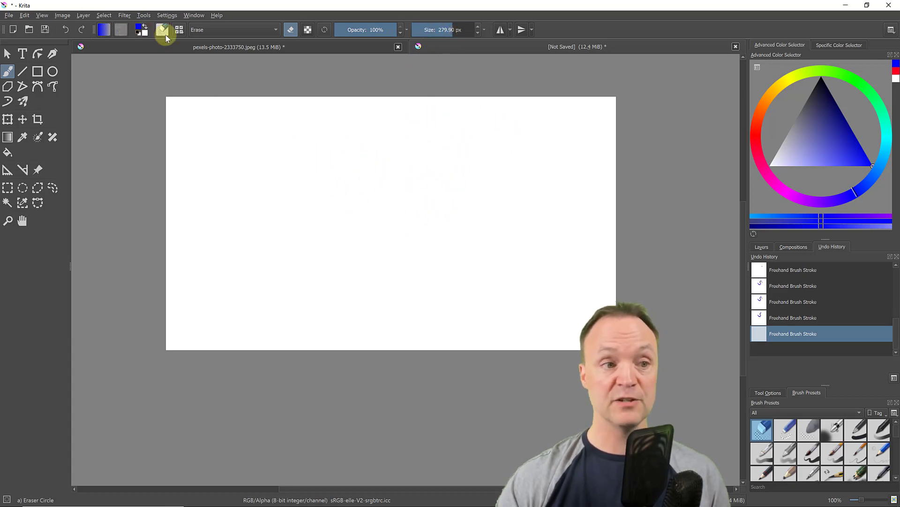
# Set the foreground colour to the red #ff0036 and try a stroke with it on the canvas
pyautogui.click(140, 29)
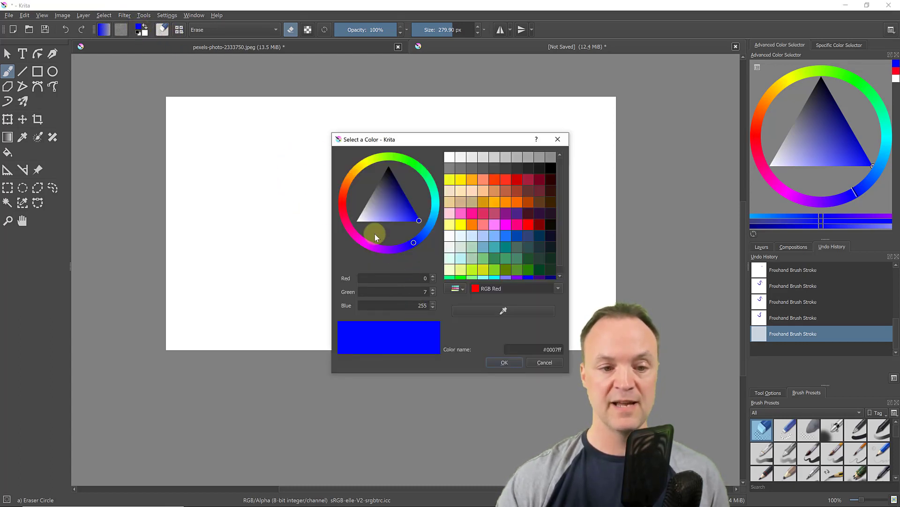
pyautogui.click(343, 214)
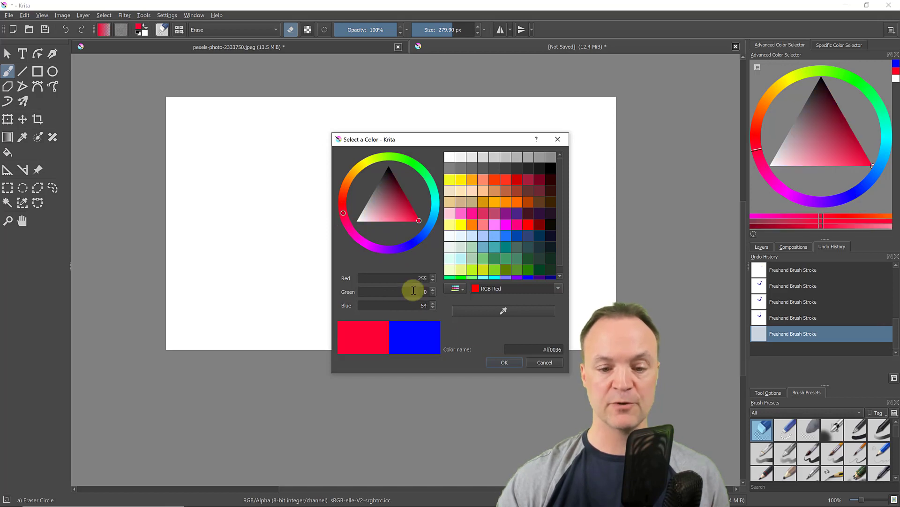
pyautogui.click(501, 363)
pyautogui.moveTo(331, 195)
pyautogui.mouseDown()
pyautogui.moveTo(351, 171)
pyautogui.moveTo(306, 163)
pyautogui.mouseUp()
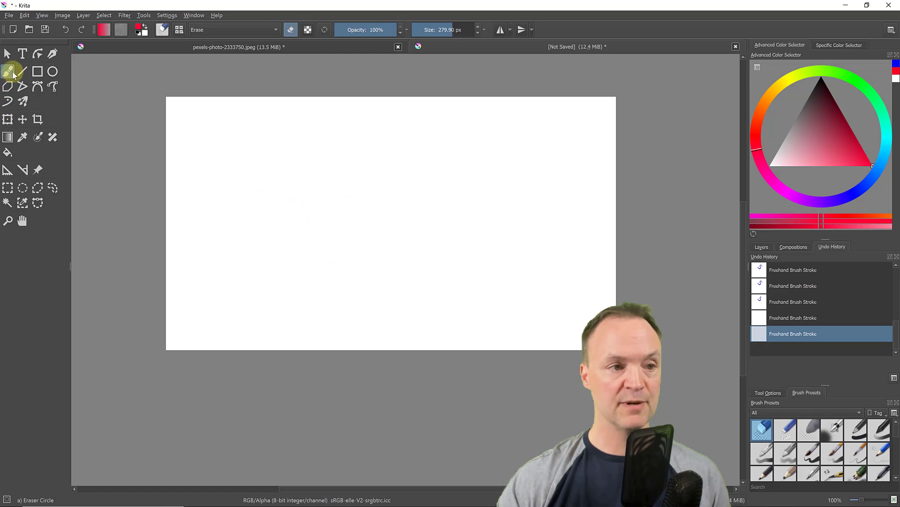
# Paint a winding red curve on the canvas with the 40 px Basic-1 preset, and view the preset's brush editor
pyautogui.click(179, 30)
pyautogui.click(293, 73)
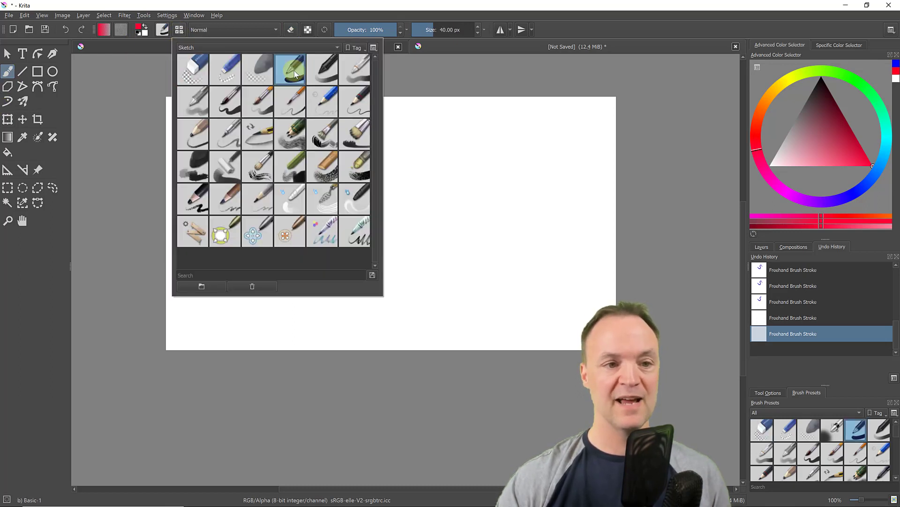
pyautogui.moveTo(483, 193)
pyautogui.mouseDown()
pyautogui.moveTo(431, 169)
pyautogui.moveTo(401, 215)
pyautogui.moveTo(347, 212)
pyautogui.moveTo(284, 140)
pyautogui.moveTo(250, 162)
pyautogui.moveTo(292, 233)
pyautogui.moveTo(374, 267)
pyautogui.mouseUp()
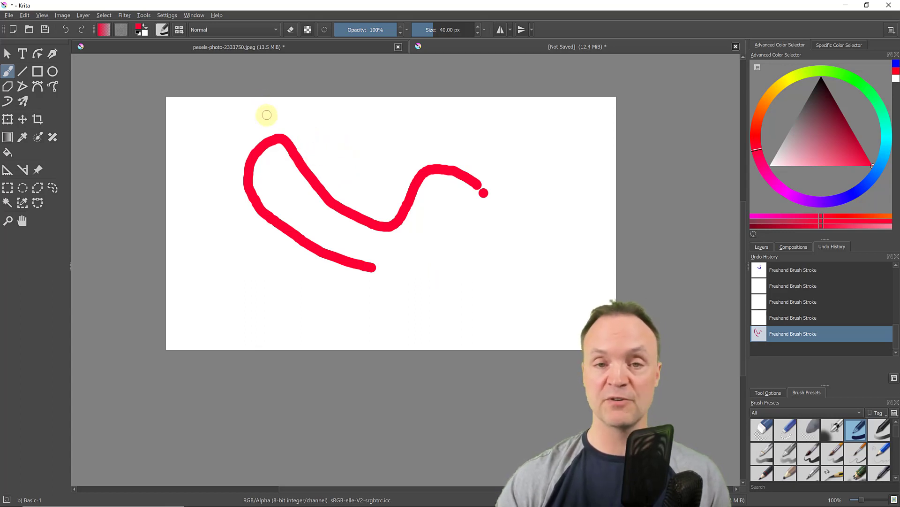
pyautogui.click(162, 30)
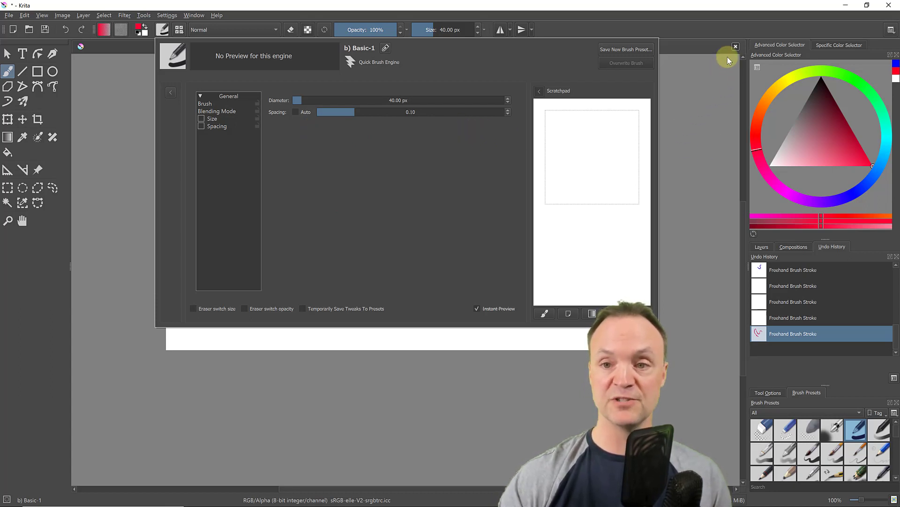
pyautogui.click(695, 78)
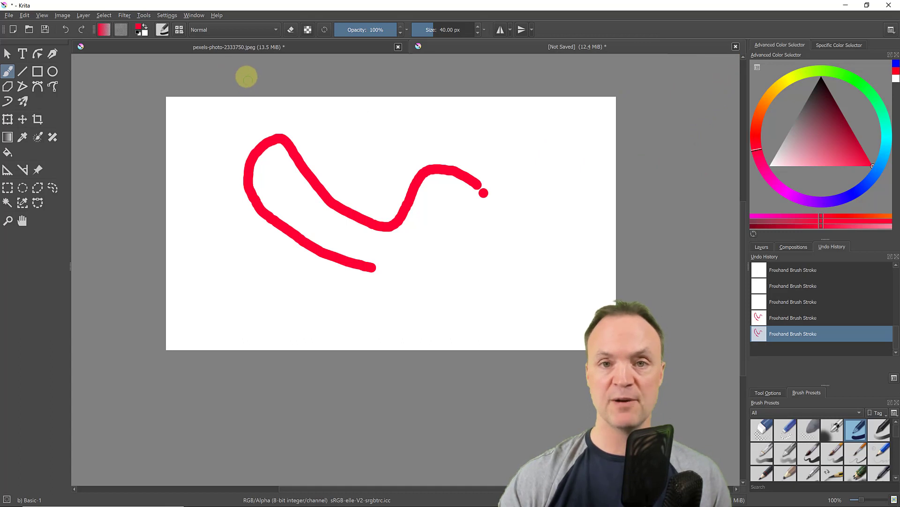
# Paint a thin red S-shaped curve in the canvas's lower right area with the Sketching-2 Chrome Large preset at 60 px
pyautogui.click(179, 30)
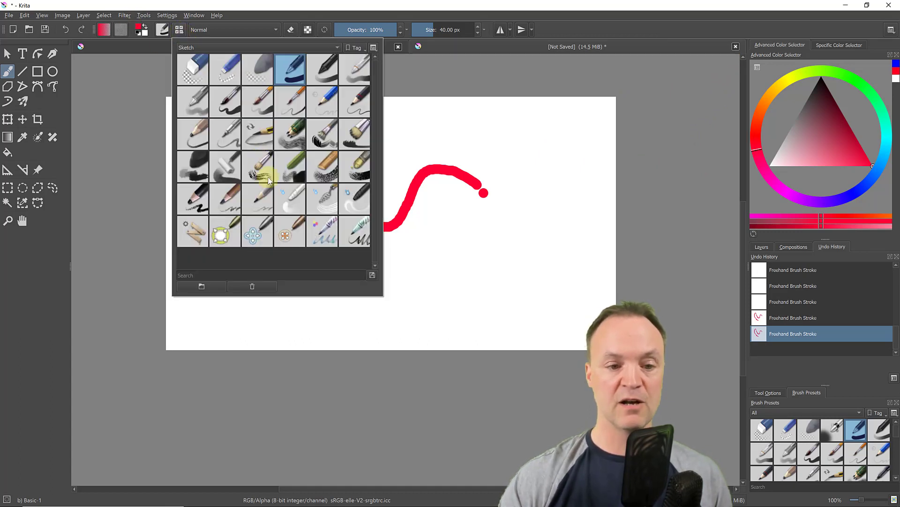
pyautogui.click(355, 234)
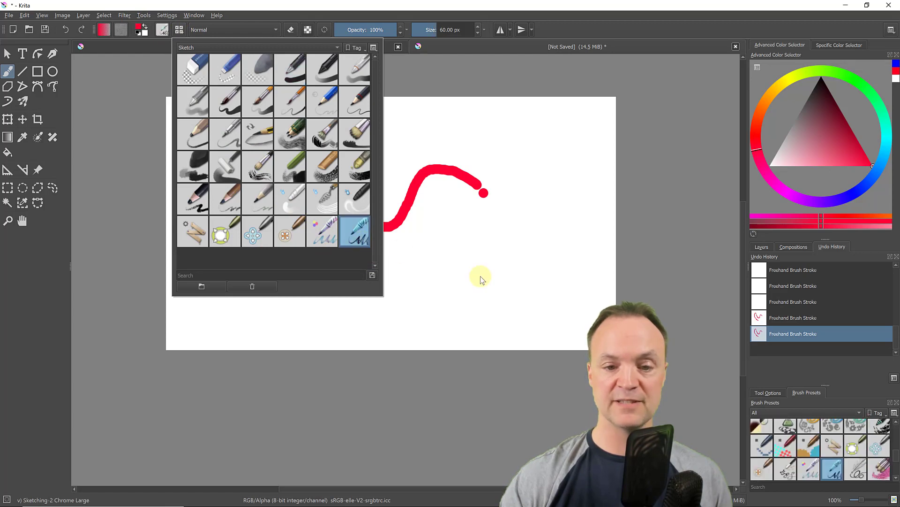
pyautogui.click(506, 277)
pyautogui.moveTo(520, 279)
pyautogui.mouseDown()
pyautogui.moveTo(491, 237)
pyautogui.moveTo(434, 277)
pyautogui.mouseUp()
# Paint a 32 px arched stroke near the canvas's upper edge with Charcoal pencil large, and another stroke at 139.64 px
pyautogui.click(179, 30)
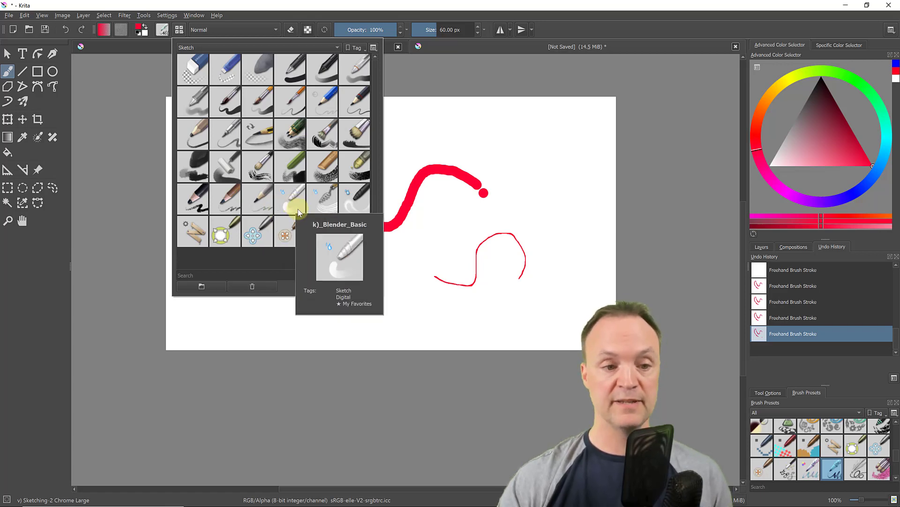
pyautogui.click(193, 196)
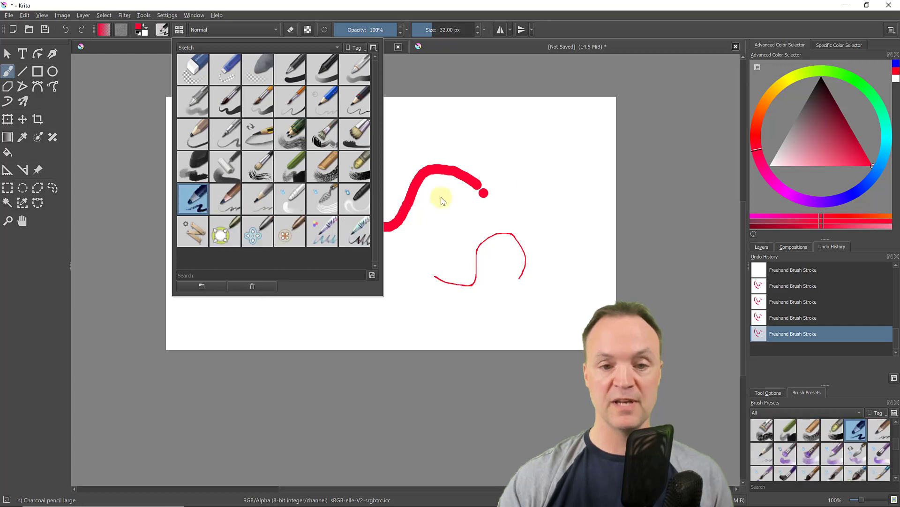
pyautogui.moveTo(544, 167)
pyautogui.mouseDown()
pyautogui.moveTo(497, 130)
pyautogui.moveTo(458, 125)
pyautogui.moveTo(418, 151)
pyautogui.moveTo(366, 162)
pyautogui.mouseUp()
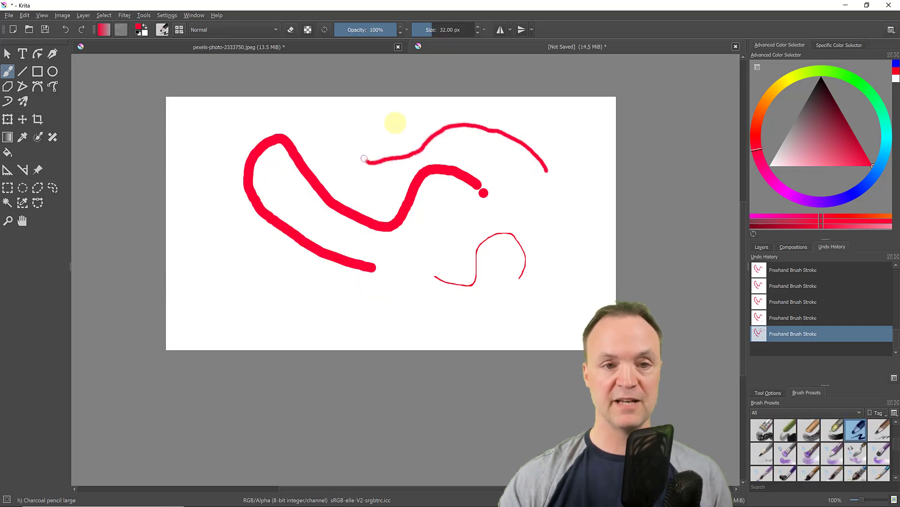
pyautogui.moveTo(437, 24)
pyautogui.mouseDown()
pyautogui.moveTo(428, 28)
pyautogui.moveTo(446, 31)
pyautogui.mouseUp()
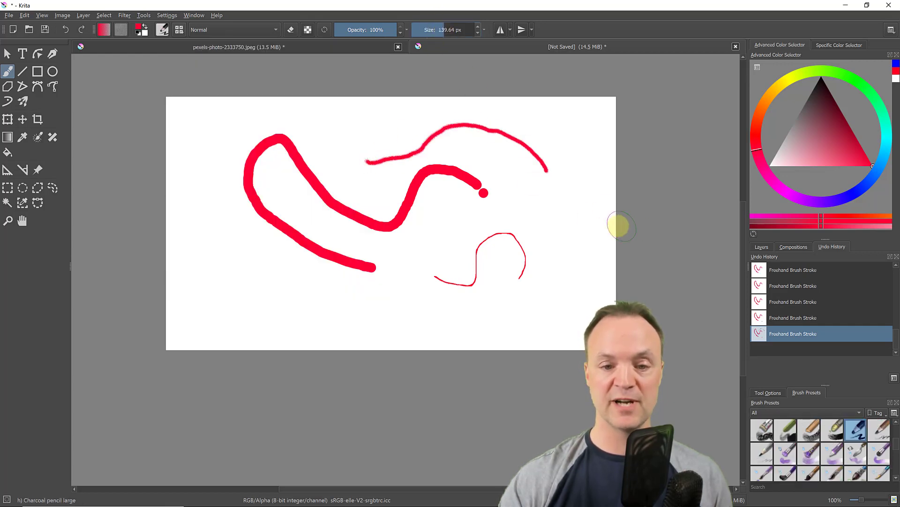
pyautogui.moveTo(559, 214)
pyautogui.mouseDown()
pyautogui.moveTo(437, 285)
pyautogui.moveTo(382, 301)
pyautogui.mouseUp()
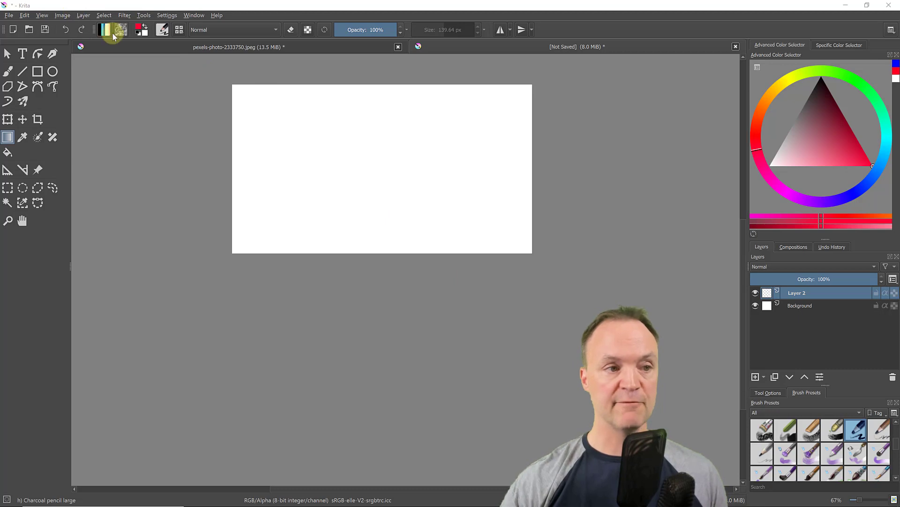
# Try a solid red fill on Layer 2, hiding and showing the layer, and undo the fill
pyautogui.click(8, 151)
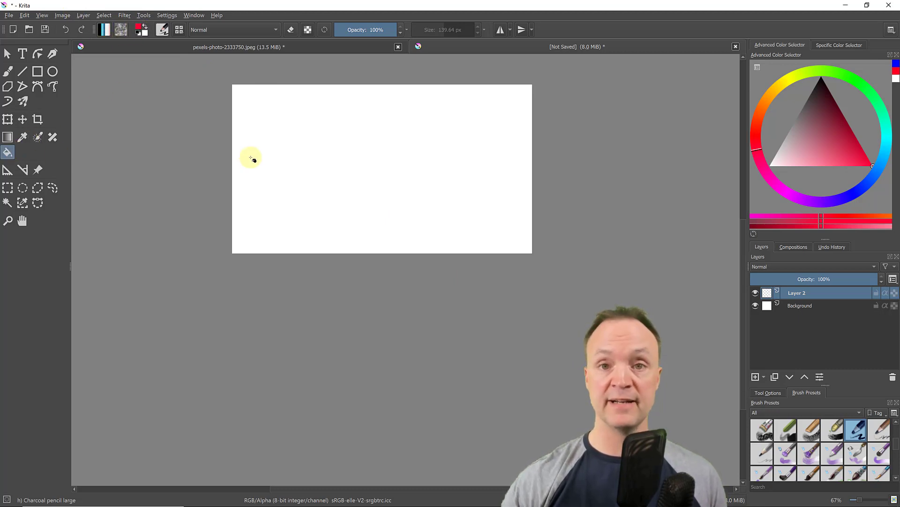
pyautogui.click(368, 155)
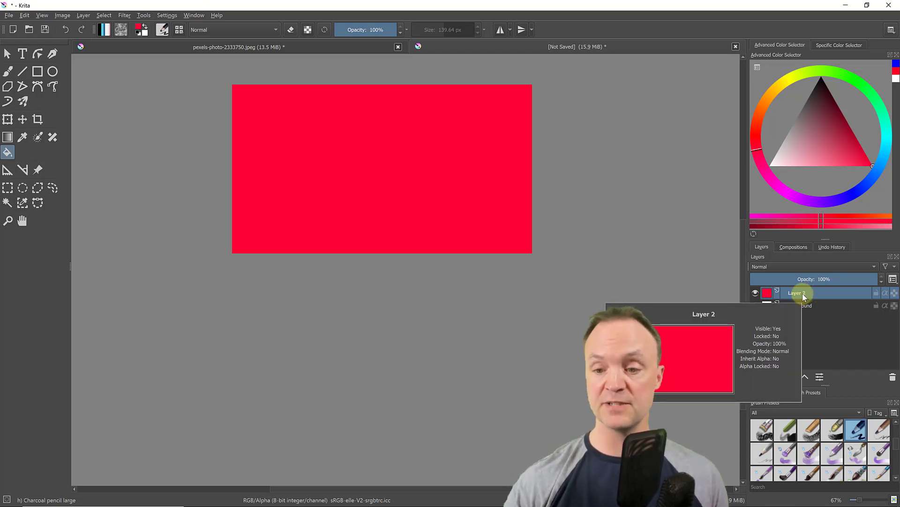
pyautogui.click(756, 292)
pyautogui.moveTo(758, 296)
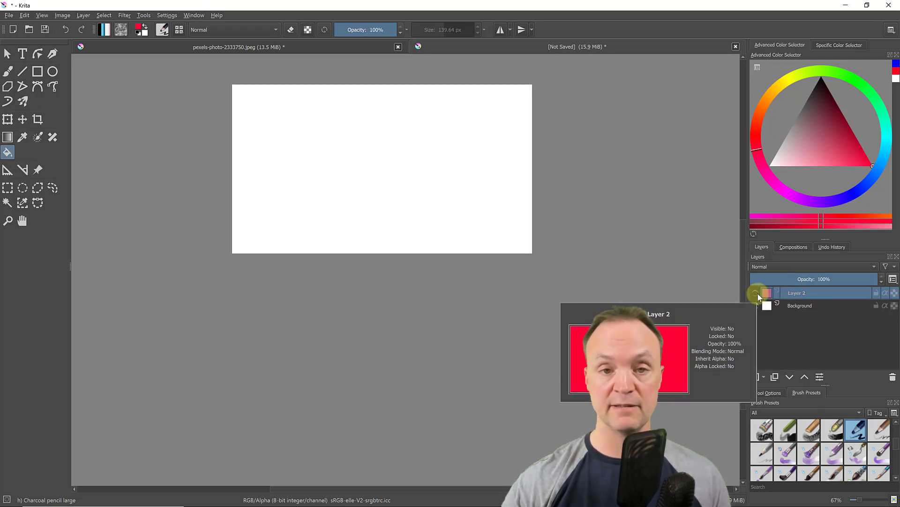
pyautogui.click(756, 293)
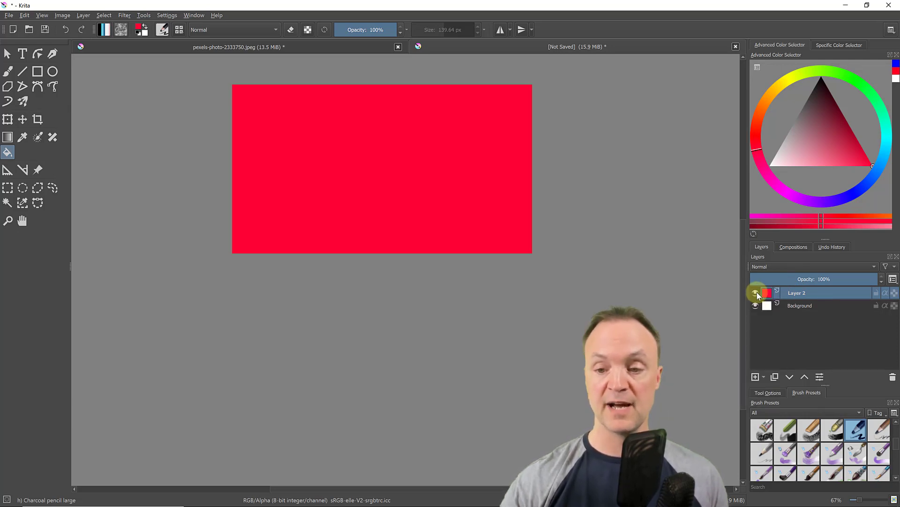
pyautogui.moveTo(757, 293)
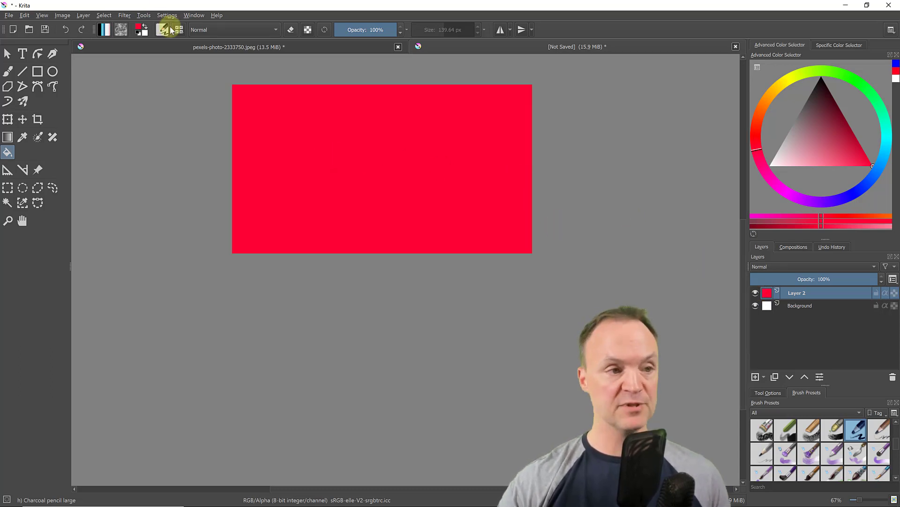
pyautogui.click(65, 30)
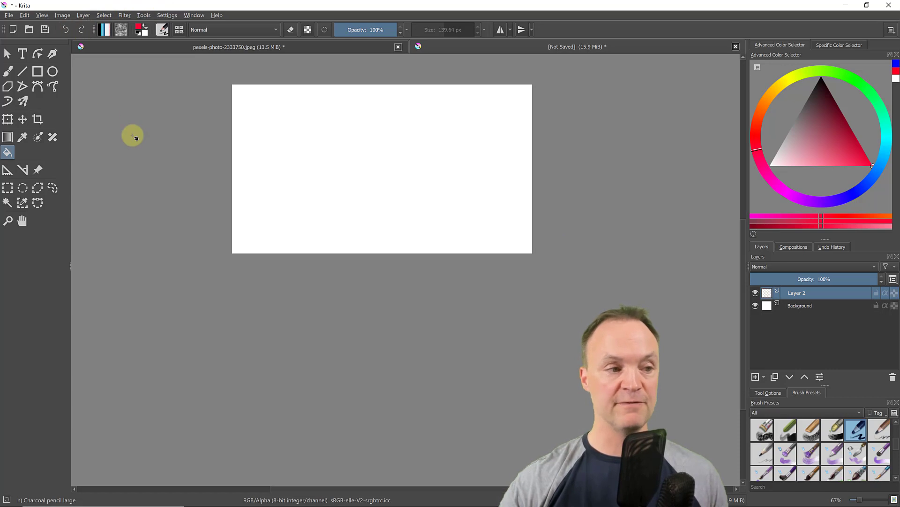
# Try the GPS eye (Blue) gradient diagonally across Layer 2, and undo it
pyautogui.click(9, 137)
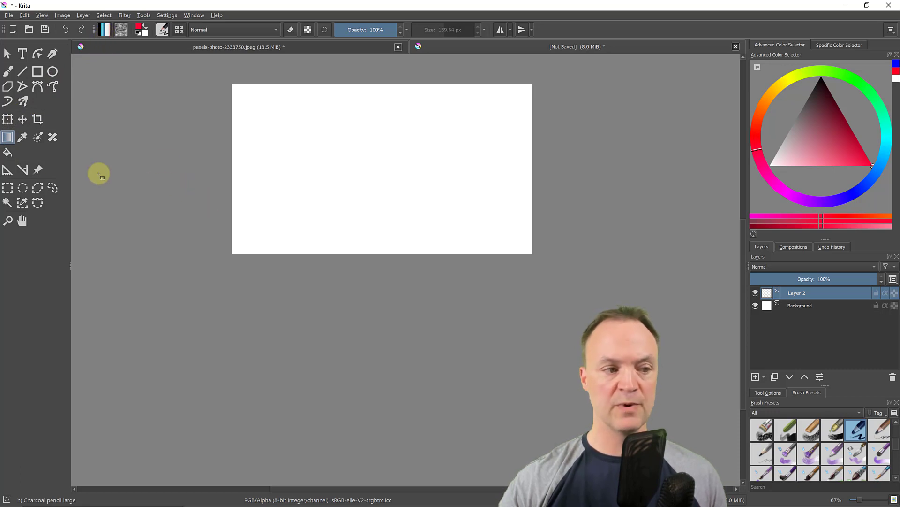
pyautogui.moveTo(220, 71); pyautogui.dragTo(449, 204)
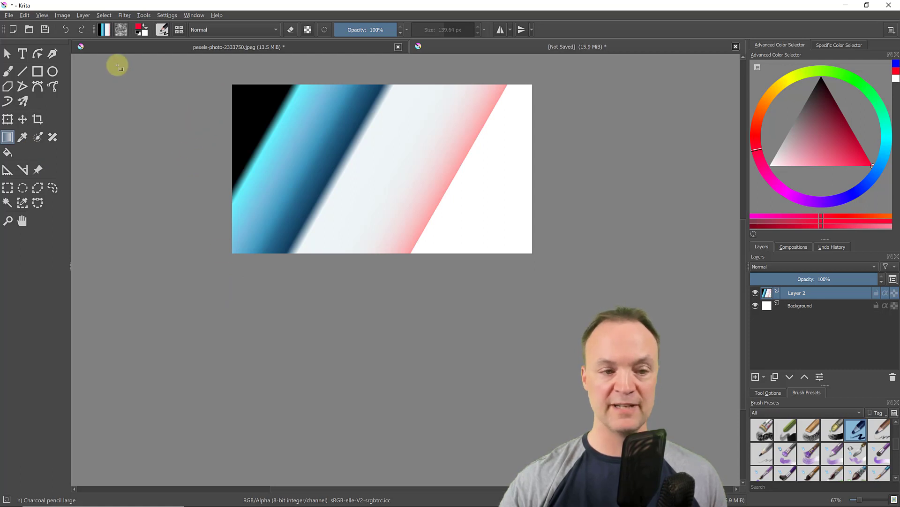
pyautogui.click(65, 30)
# Try the GPS Nature browns copy gradient on Layer 2 with a long diagonal and a very short, nearly vertical span, undoing both
pyautogui.click(105, 30)
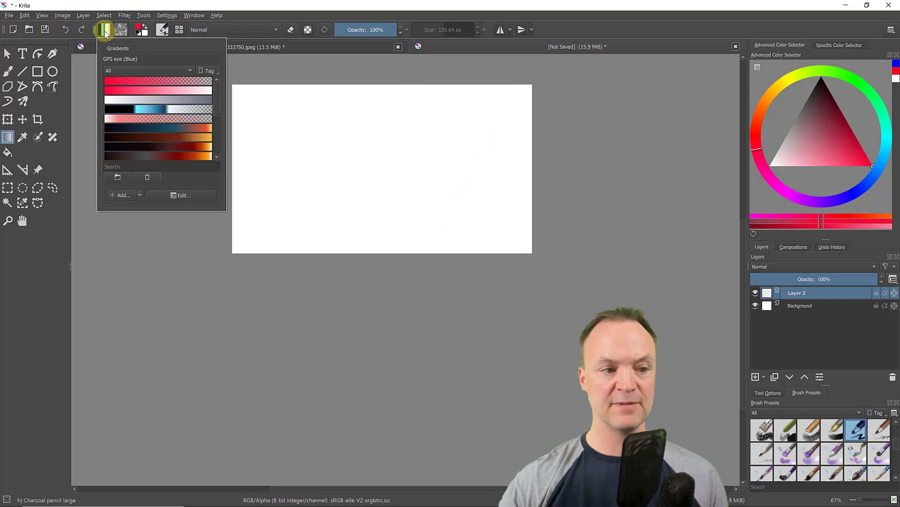
pyautogui.scroll(-4, 141, 123)
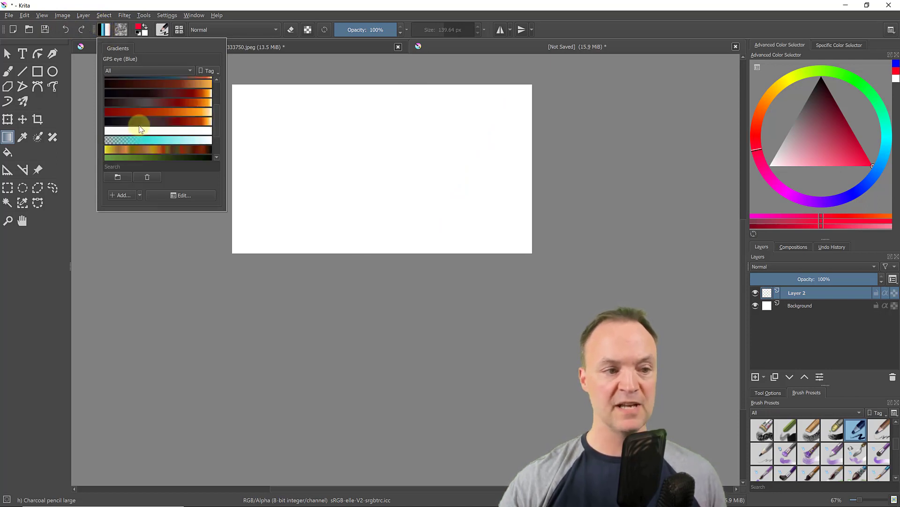
pyautogui.click(142, 127)
pyautogui.click(220, 231)
pyautogui.moveTo(218, 230); pyautogui.dragTo(443, 137)
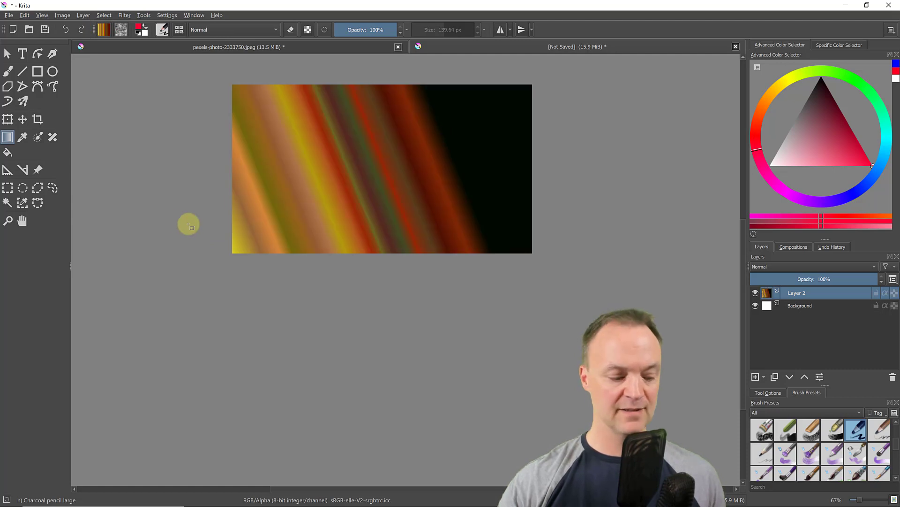
pyautogui.hotkey('ctrl', 'z')
pyautogui.moveTo(334, 108); pyautogui.dragTo(337, 121)
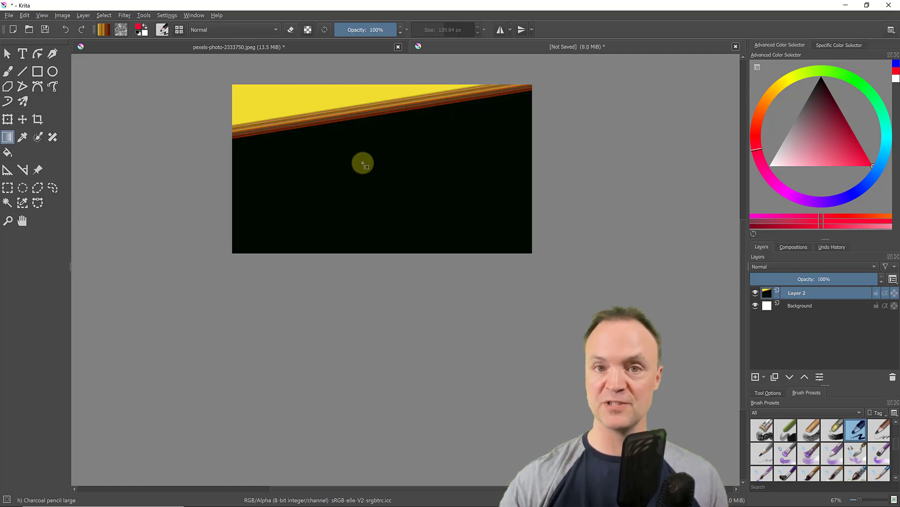
pyautogui.hotkey('ctrl', 'z')
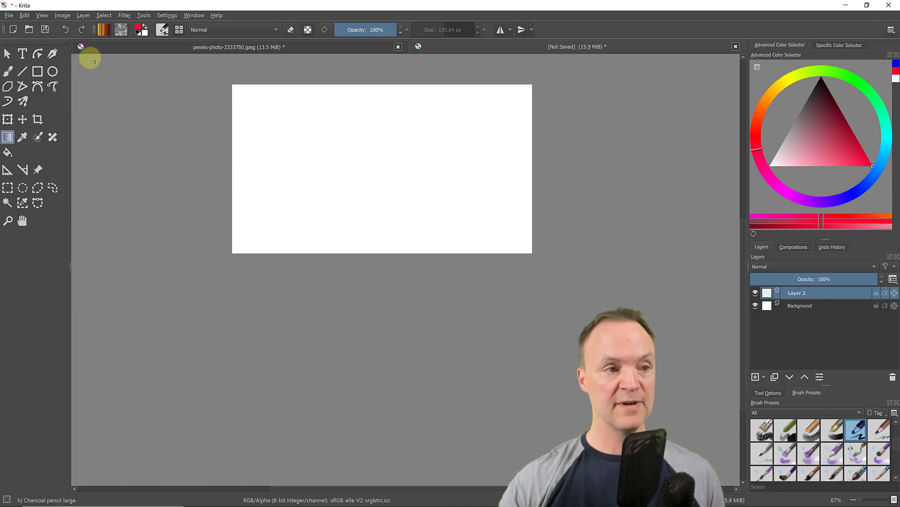
# Add a custom gradient with an extra stop near the middle and its red end stop changed to Bright steel blue (#aac7fe)
pyautogui.click(107, 33)
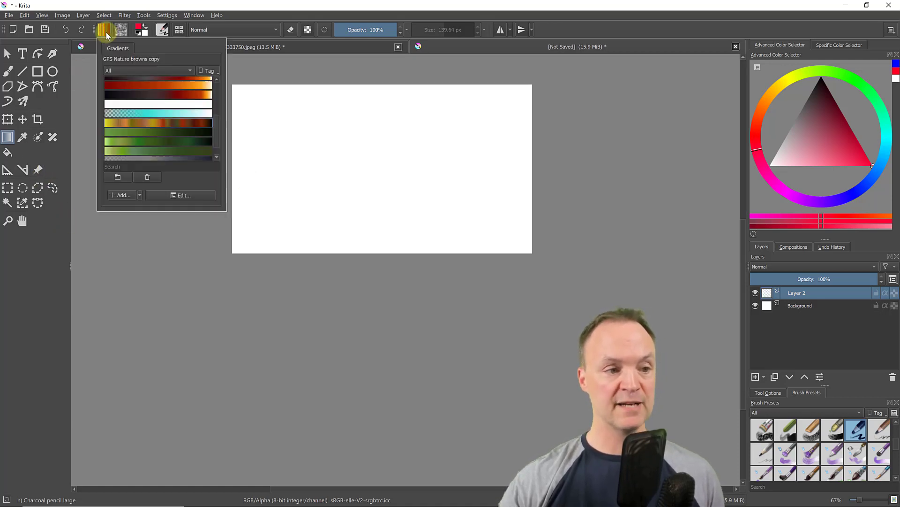
pyautogui.click(120, 194)
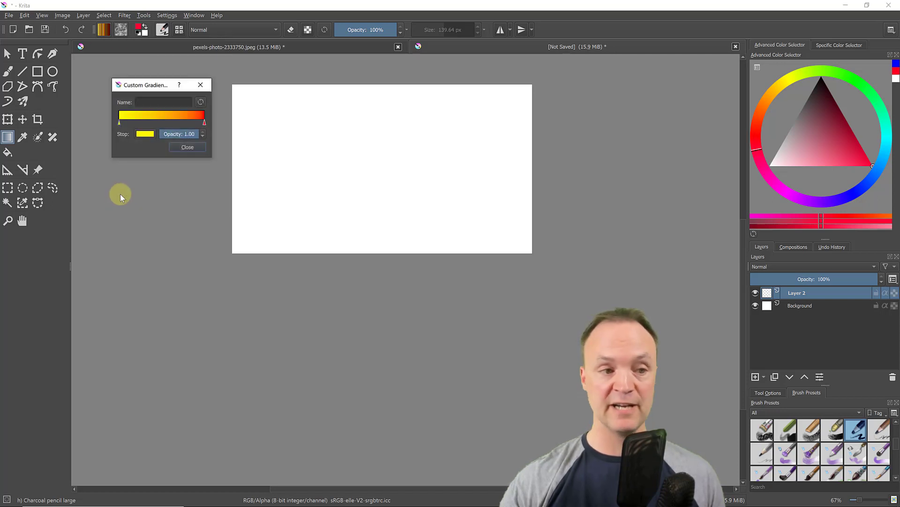
pyautogui.click(158, 122)
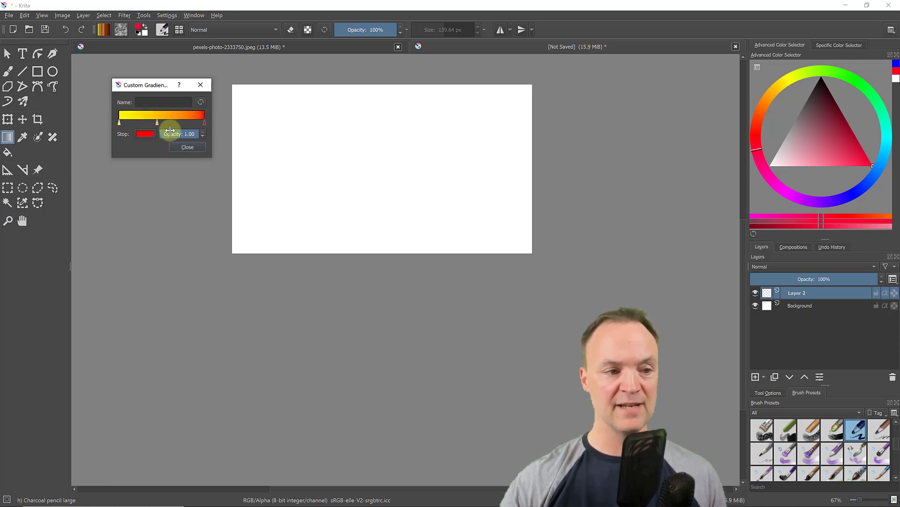
pyautogui.click(145, 135)
pyautogui.click(195, 104)
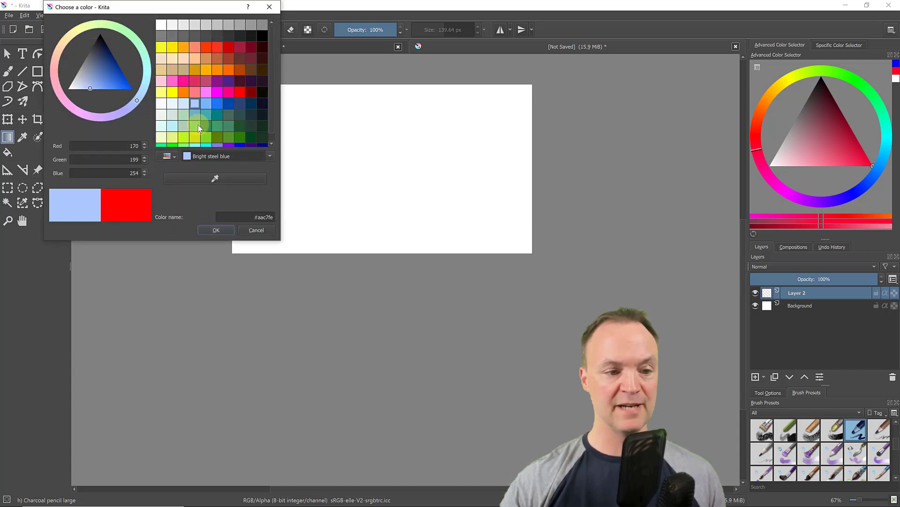
pyautogui.click(215, 230)
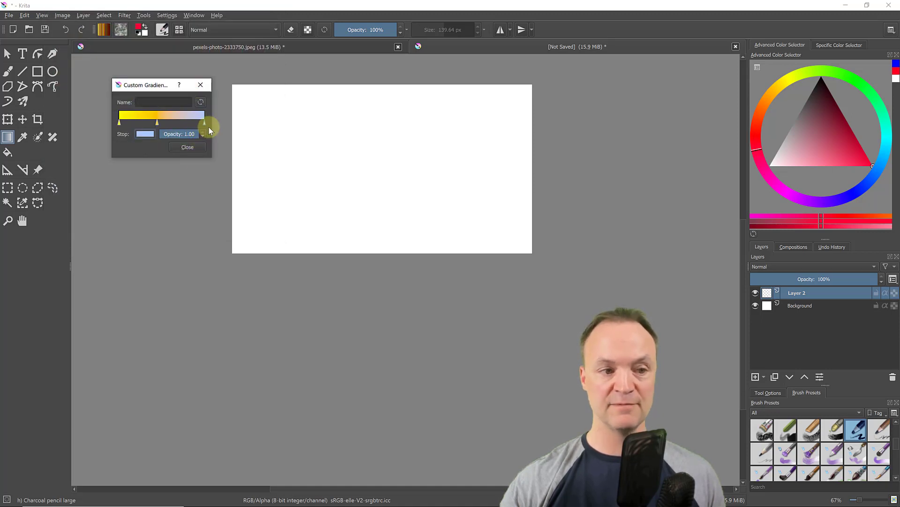
pyautogui.click(191, 148)
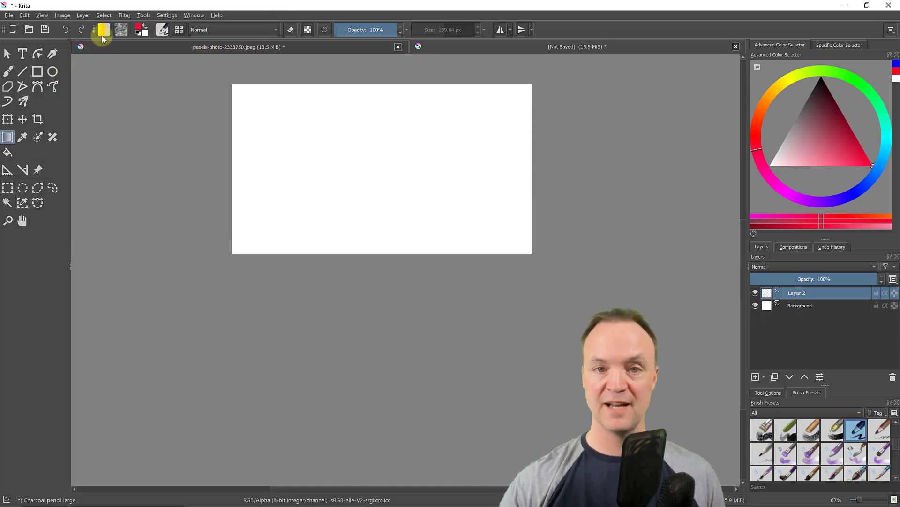
# Try the custom yellow-to-blue gradient horizontally across Layer 2, and undo it
pyautogui.moveTo(207, 159); pyautogui.dragTo(517, 169)
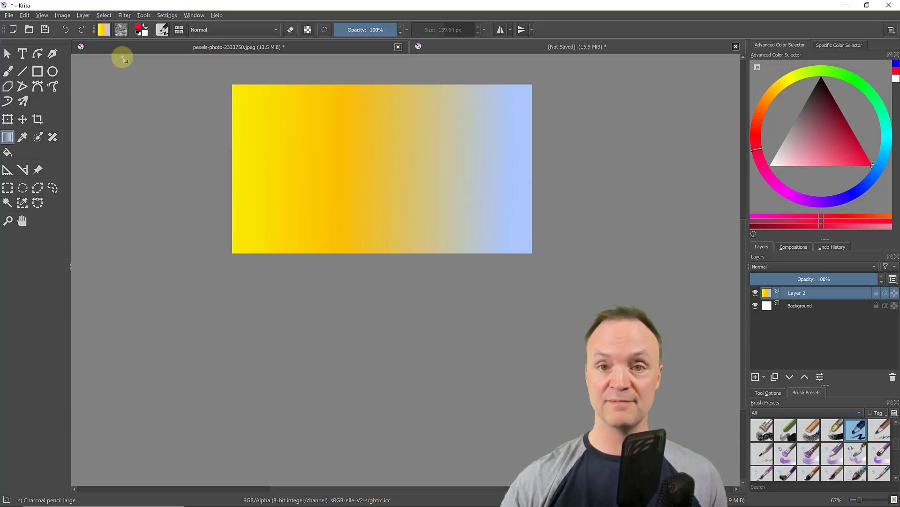
pyautogui.click(66, 31)
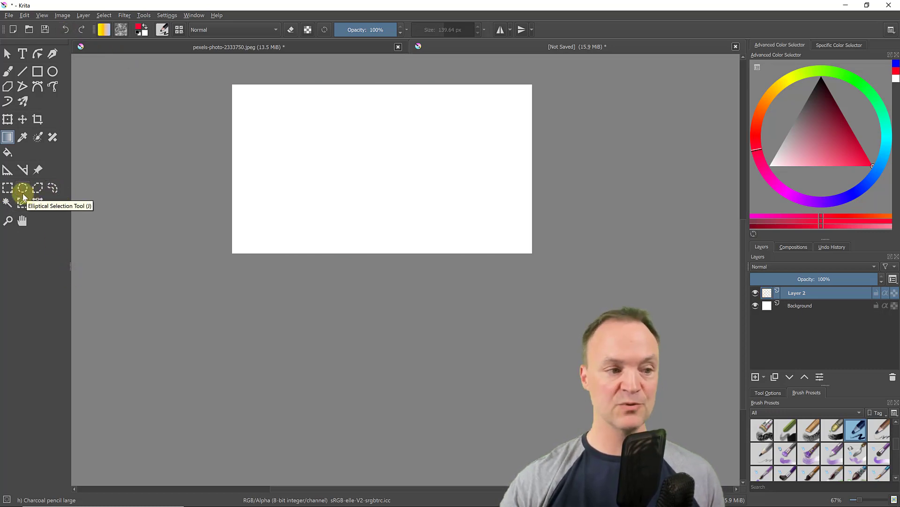
# Make a wide rectangular selection across the middle of the canvas and fill it with the red foreground colour on Layer 2
pyautogui.click(7, 188)
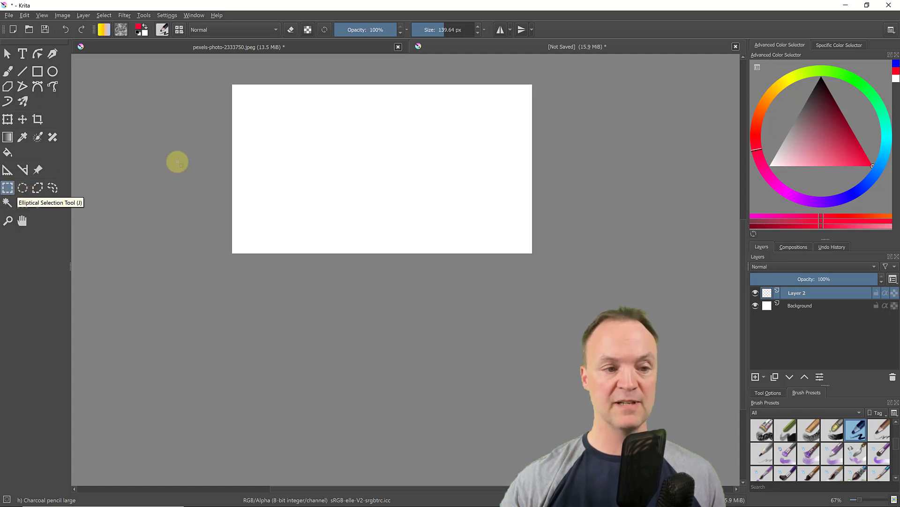
pyautogui.moveTo(280, 143); pyautogui.dragTo(481, 188)
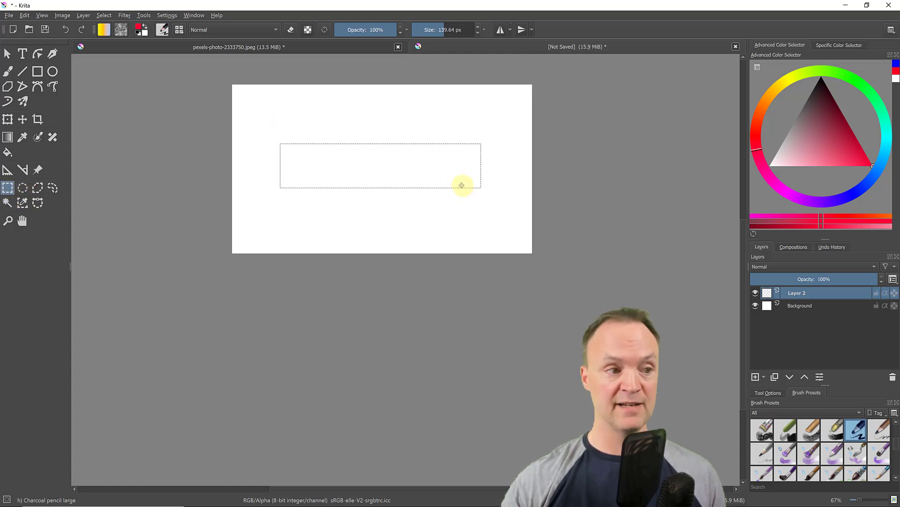
pyautogui.click(7, 152)
pyautogui.click(291, 164)
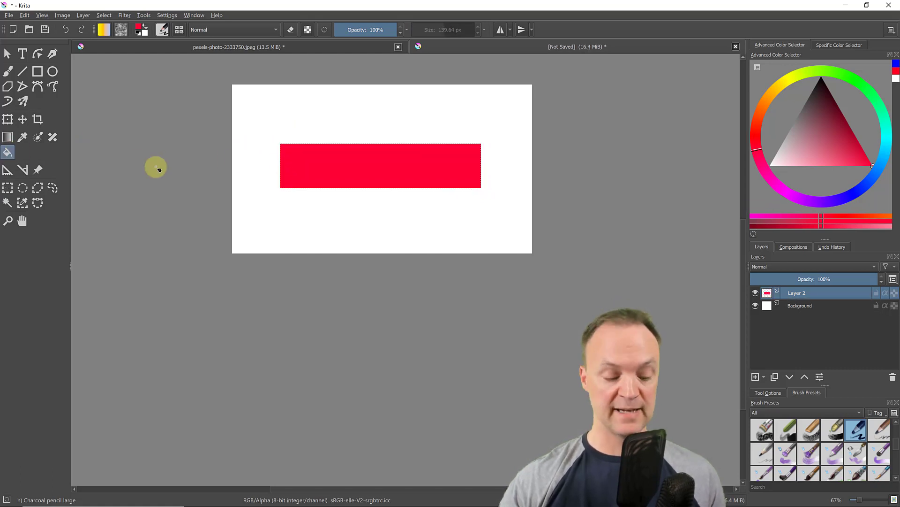
# Undo the red fill and fill the rectangular selection on Layer 2 with the custom yellow-to-blue gradient
pyautogui.click(66, 29)
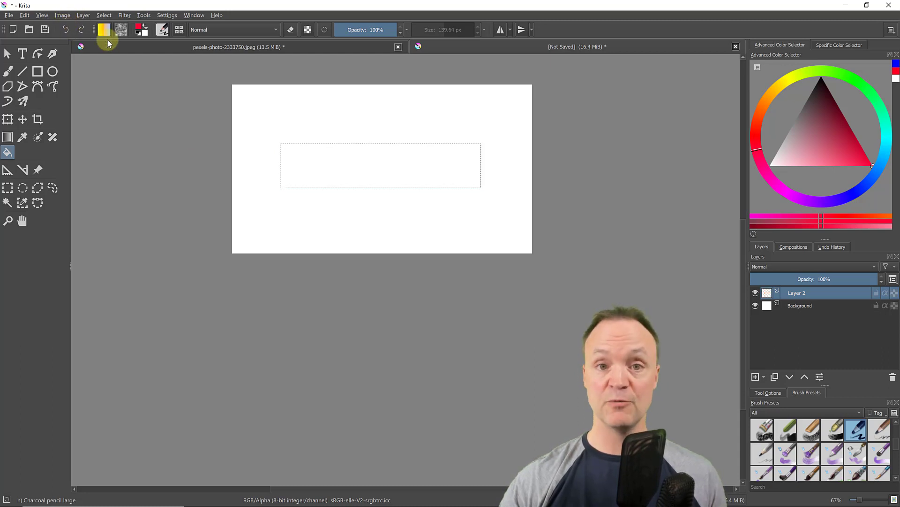
pyautogui.click(107, 32)
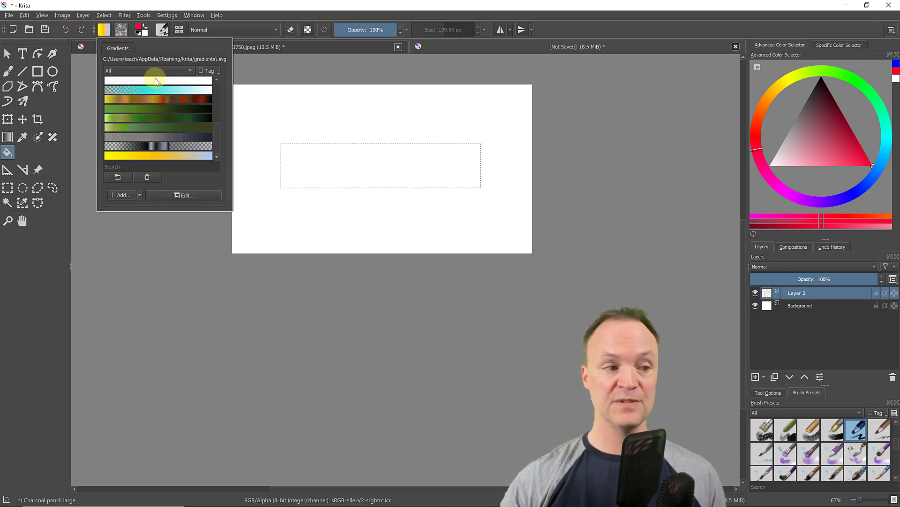
pyautogui.click(8, 136)
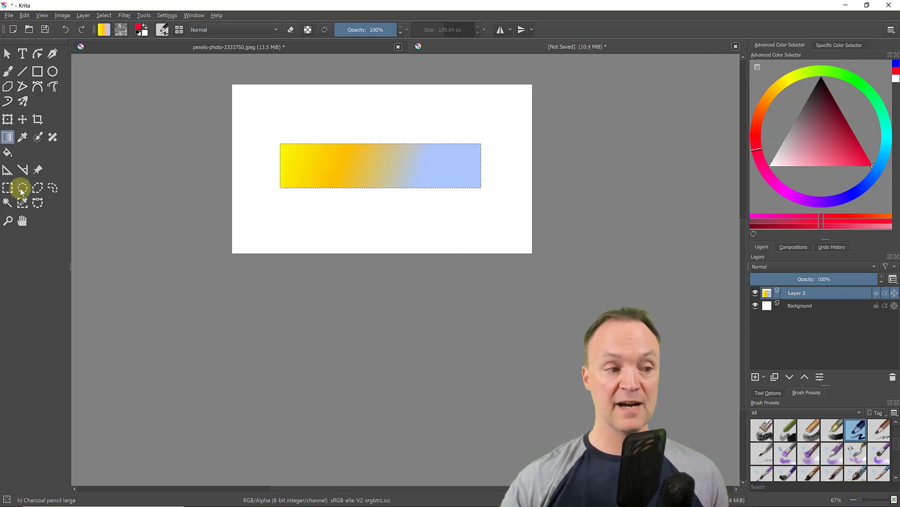
# Paint a red brush stroke down across the gradient-filled selection, starting near its upper edge
pyautogui.click(54, 191)
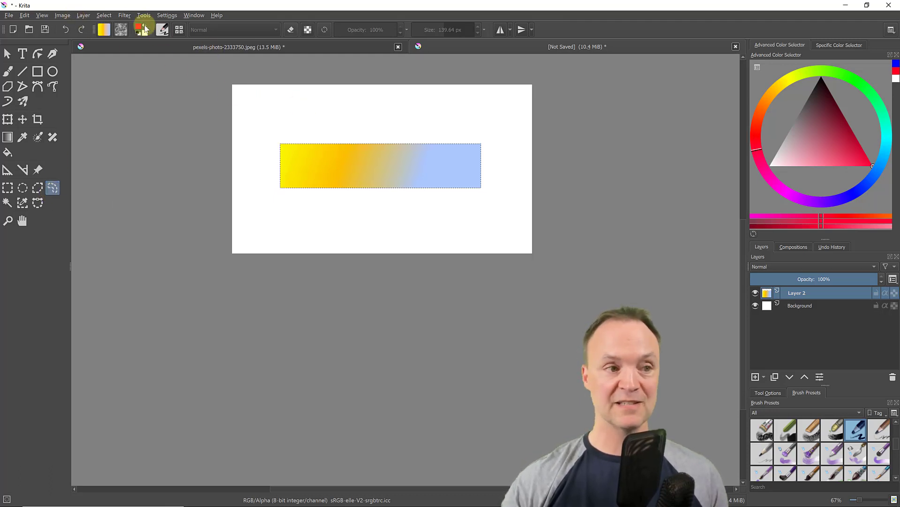
pyautogui.click(104, 16)
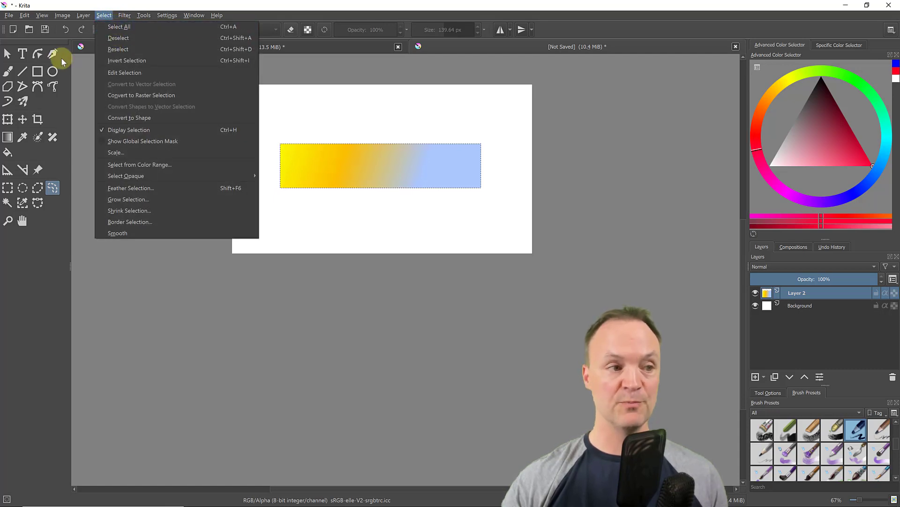
pyautogui.click(7, 72)
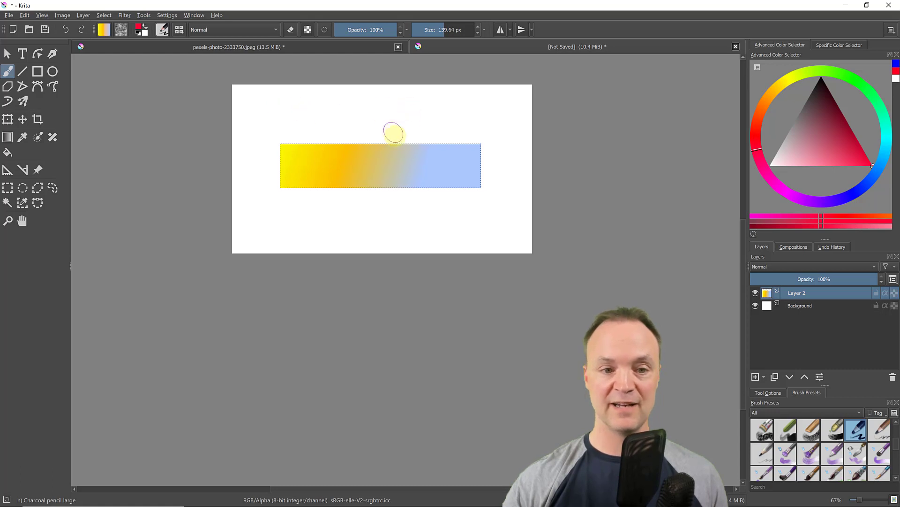
pyautogui.moveTo(403, 142); pyautogui.dragTo(354, 163)
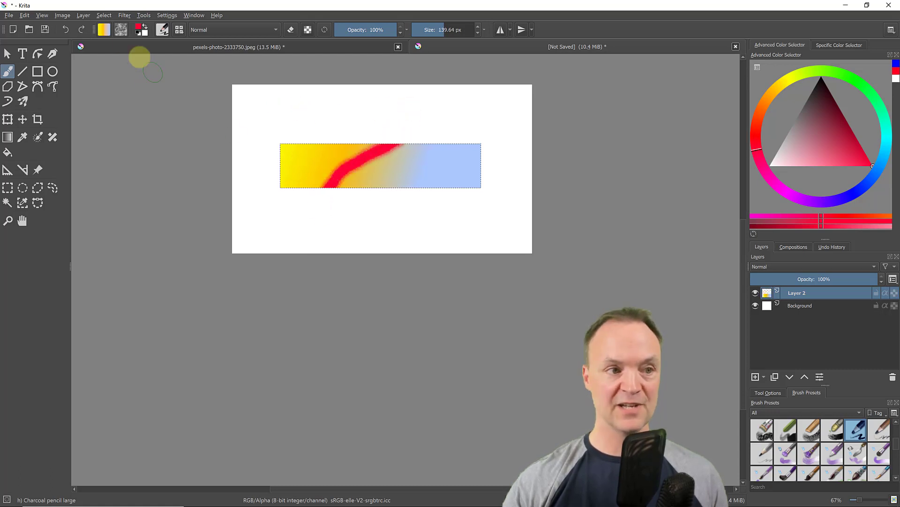
# Deselect the rectangular area and paint a long red stroke curving around the gradient block on Layer 2
pyautogui.click(104, 15)
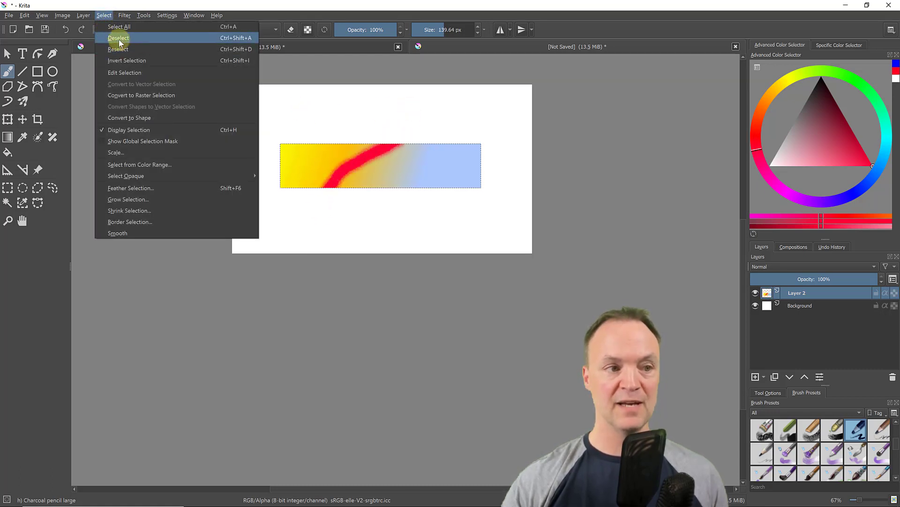
pyautogui.click(121, 37)
pyautogui.moveTo(332, 117)
pyautogui.mouseDown()
pyautogui.moveTo(269, 120)
pyautogui.moveTo(257, 163)
pyautogui.moveTo(330, 253)
pyautogui.moveTo(405, 225)
pyautogui.moveTo(472, 219)
pyautogui.mouseUp()
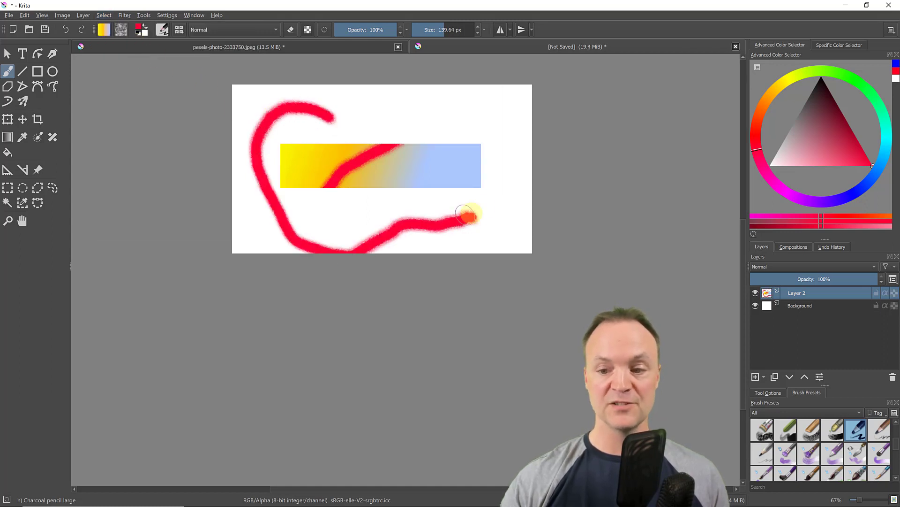
# Remove Layer 2 from the document
pyautogui.moveTo(798, 296)
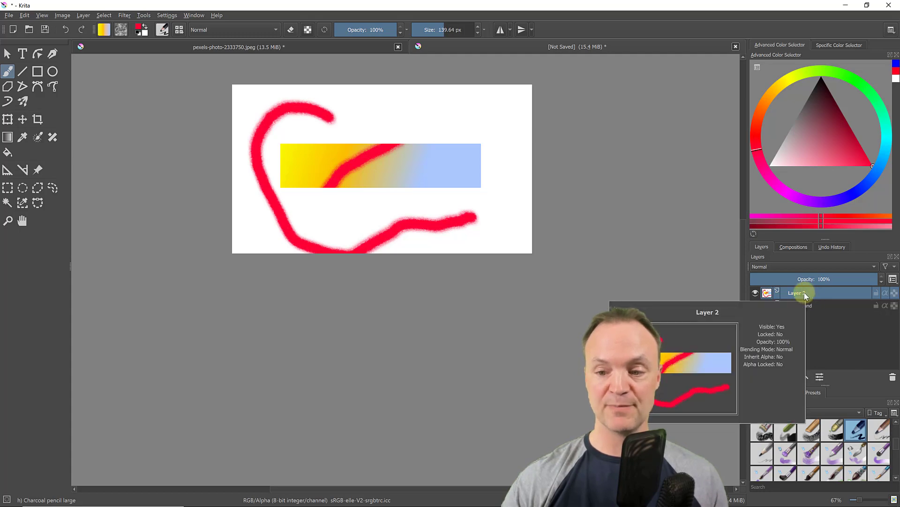
pyautogui.rightClick(807, 291)
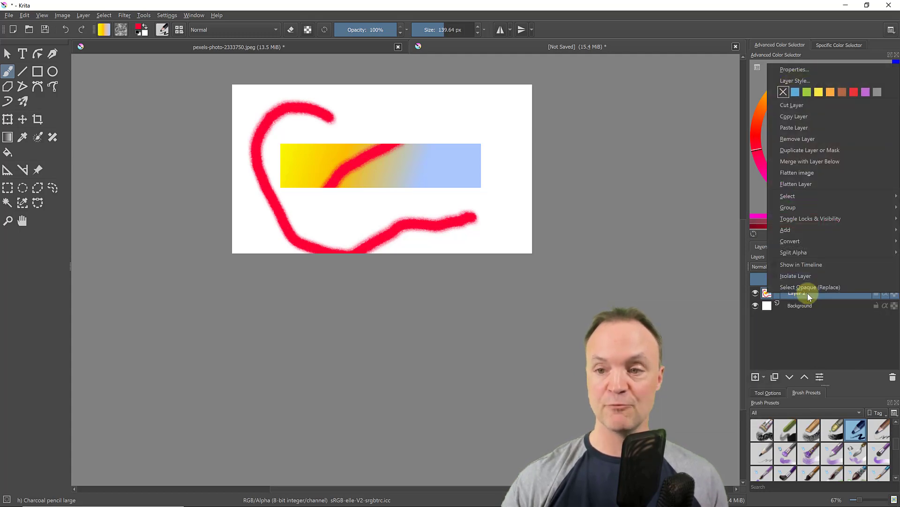
pyautogui.click(819, 138)
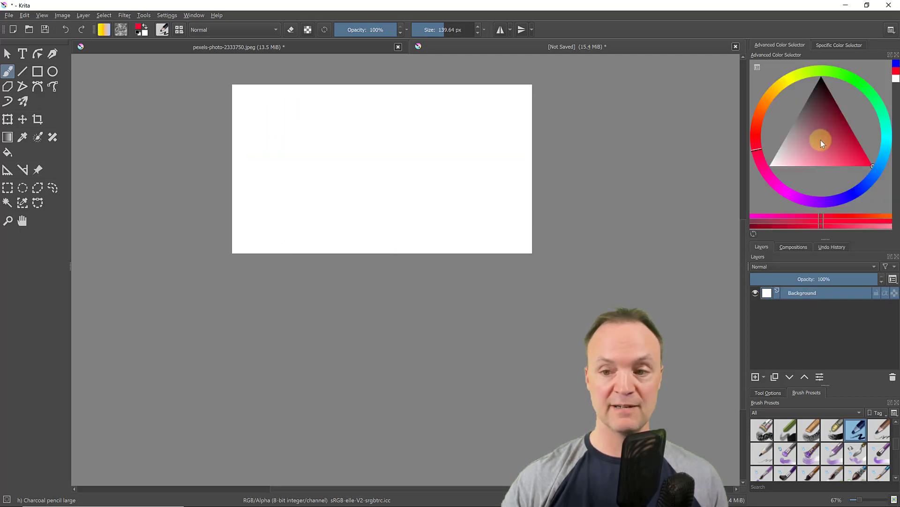
# Add a new layer above the Background and rename it as Layer 2
pyautogui.click(756, 377)
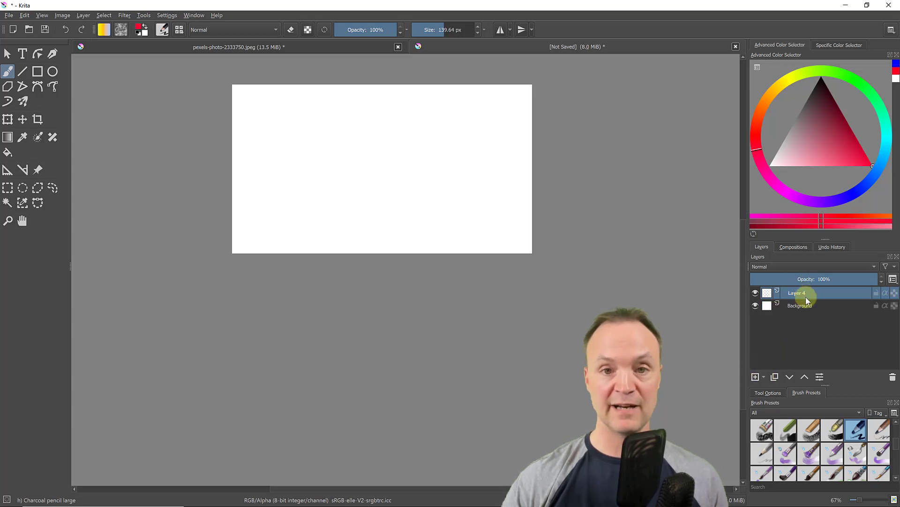
pyautogui.moveTo(808, 295)
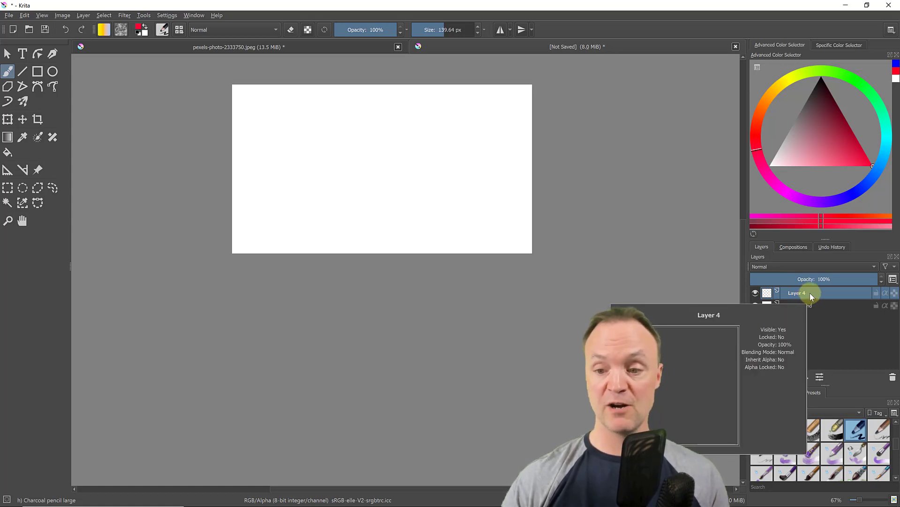
pyautogui.doubleClick(808, 294)
pyautogui.click(807, 294)
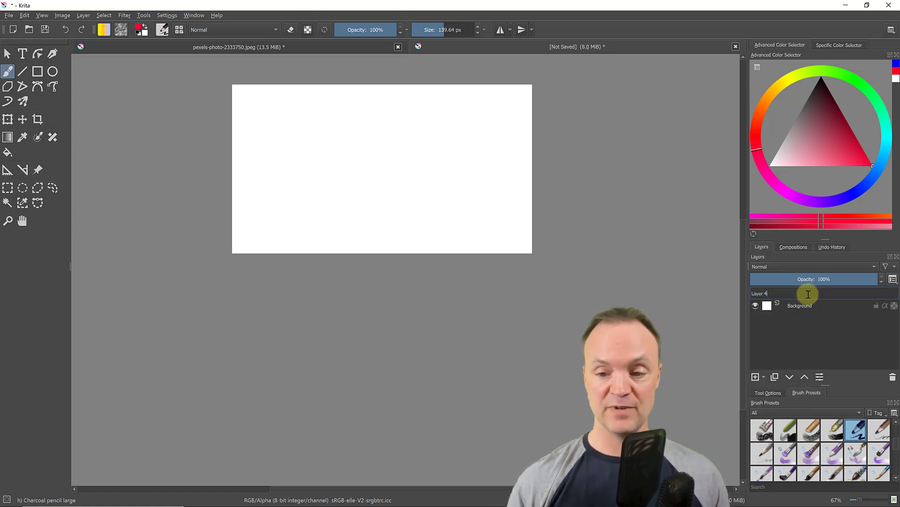
pyautogui.write('2')
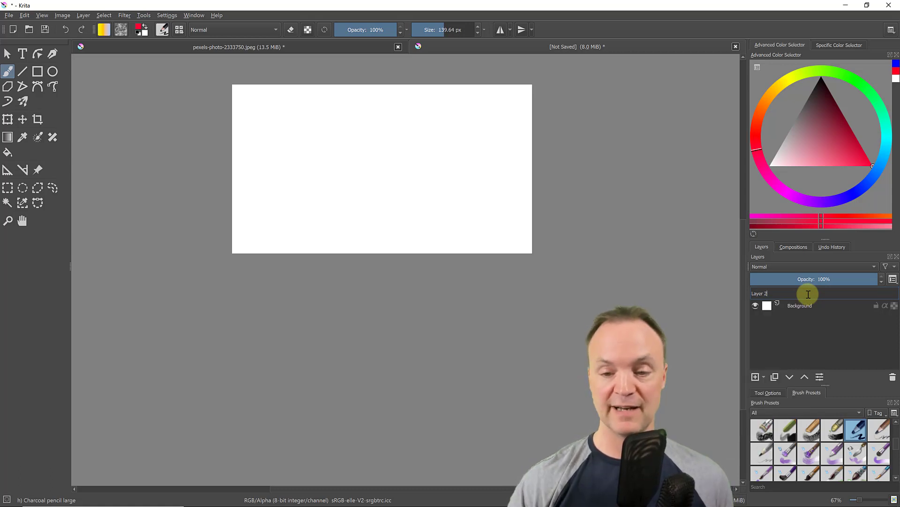
pyautogui.click(790, 342)
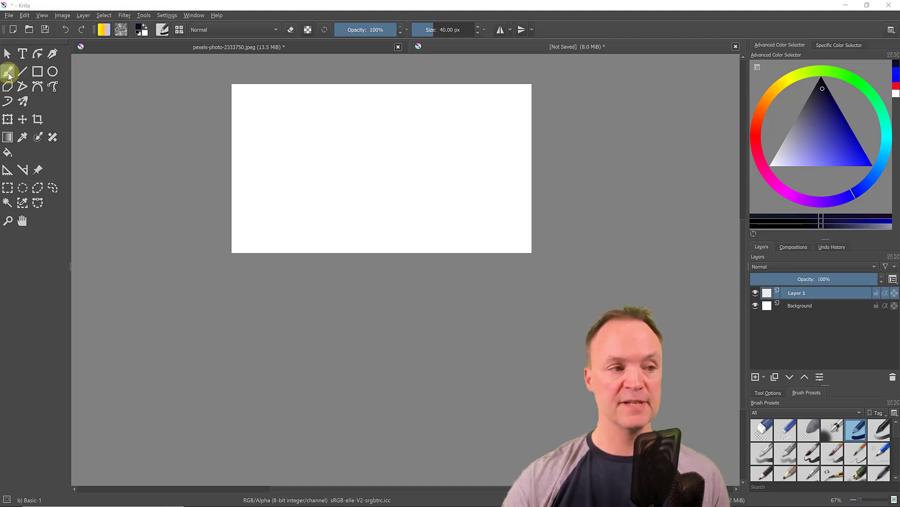
# Draw a dark blue rectangle outline on the canvas's left half on Layer 1, using the Basic-1 brush at 40 px
pyautogui.click(162, 29)
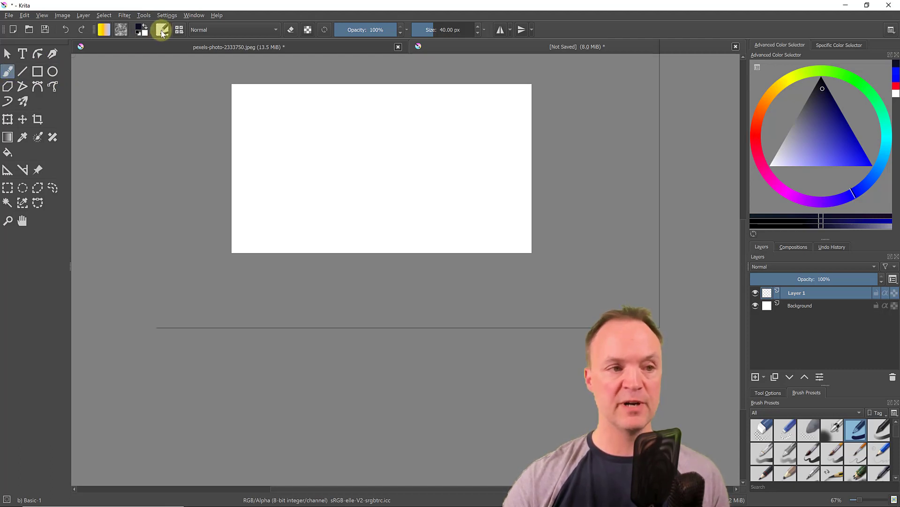
pyautogui.click(182, 30)
pyautogui.click(180, 30)
pyautogui.click(181, 31)
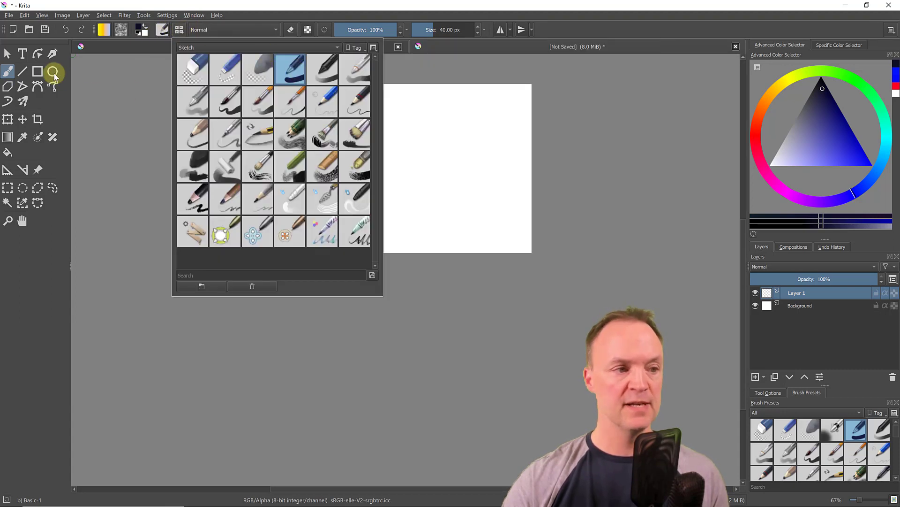
pyautogui.click(37, 72)
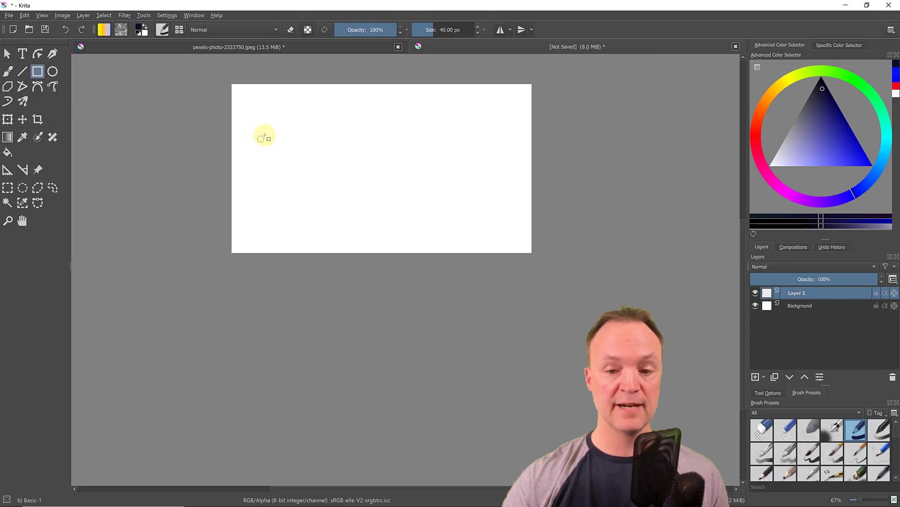
pyautogui.moveTo(264, 139); pyautogui.dragTo(375, 186)
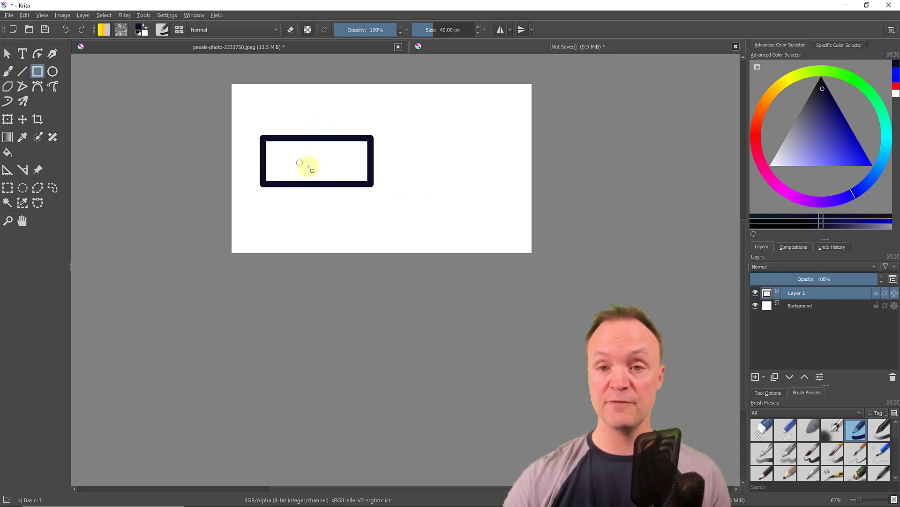
# Move the rectangle to the canvas's lower-right corner and stretch it with the Transform tool to span most of the canvas width
pyautogui.click(22, 120)
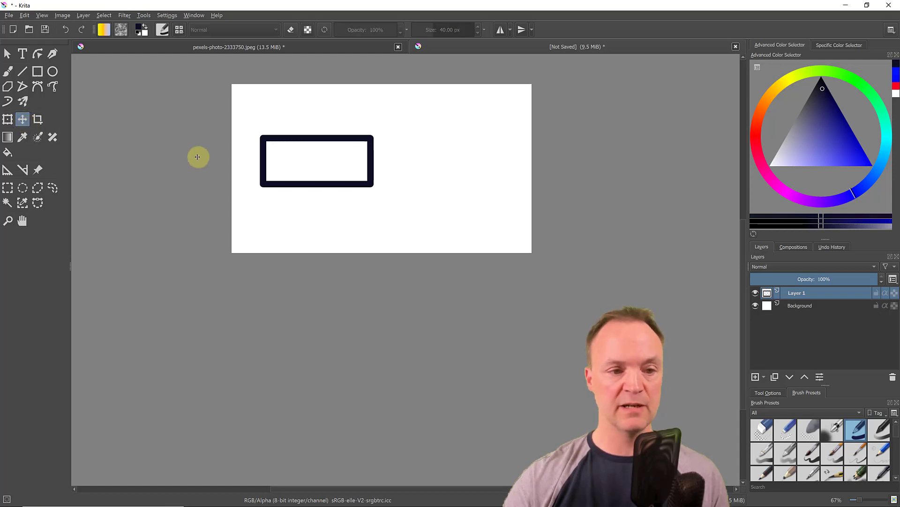
pyautogui.moveTo(293, 192); pyautogui.dragTo(399, 236)
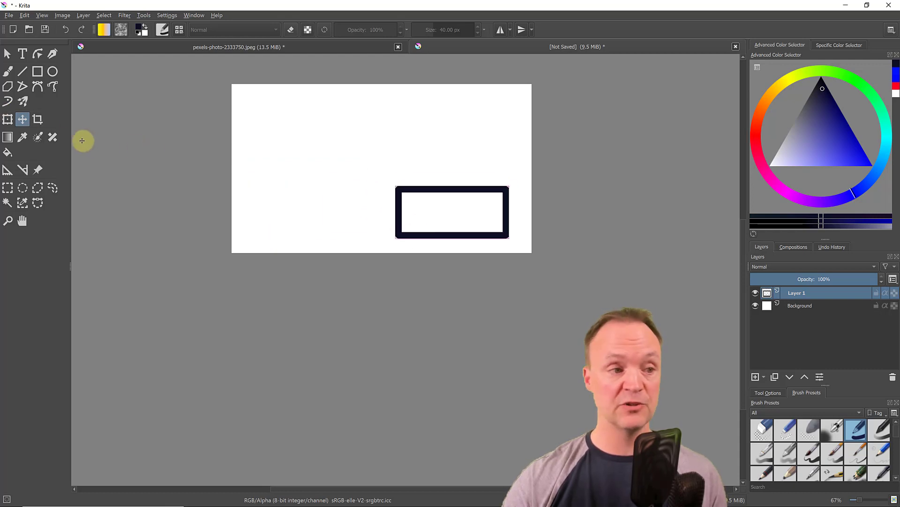
pyautogui.click(9, 121)
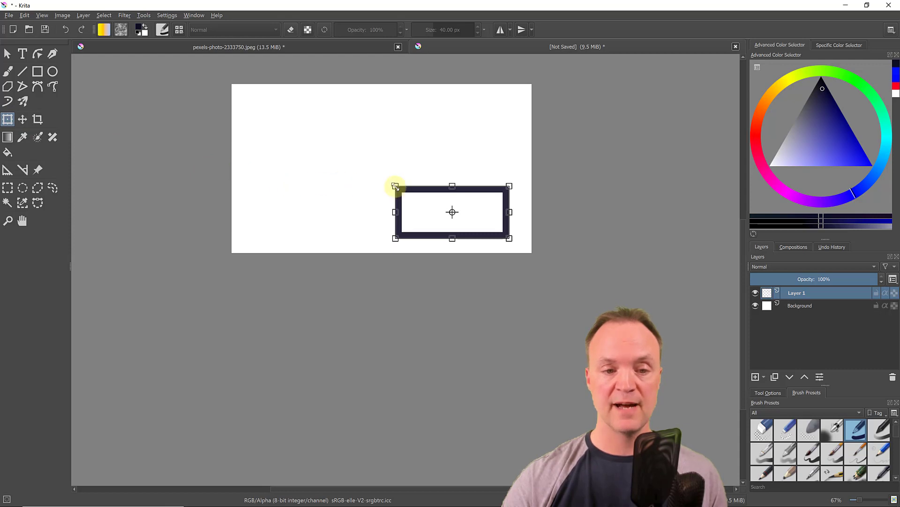
pyautogui.moveTo(376, 175); pyautogui.dragTo(322, 147)
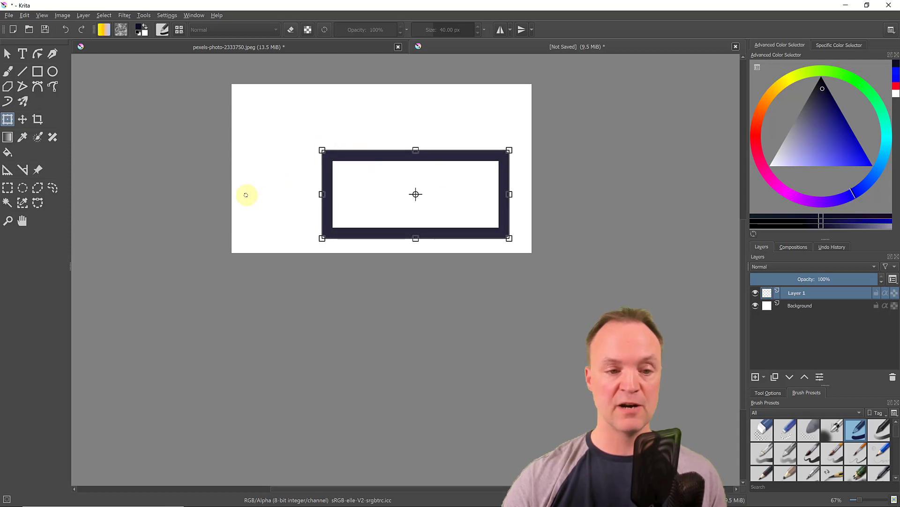
pyautogui.moveTo(322, 194); pyautogui.dragTo(270, 163)
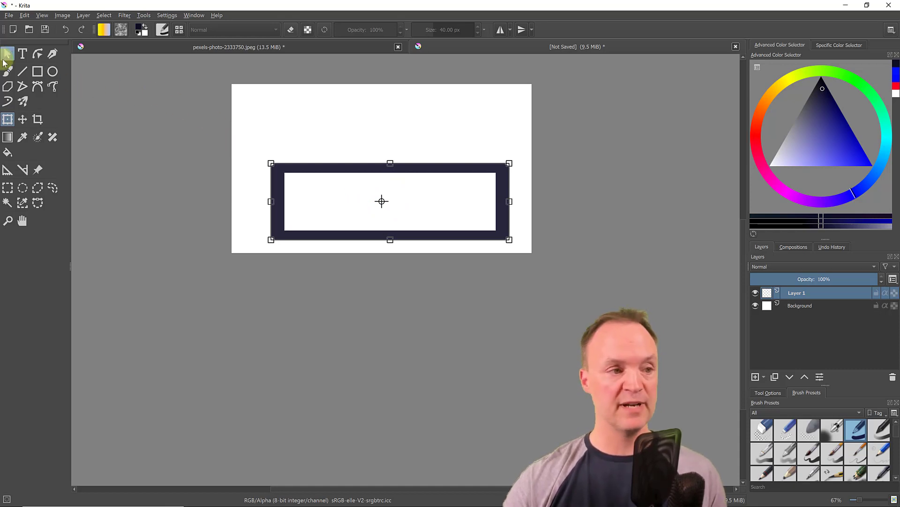
# Draw a bright red ellipse overlapping the rectangle's upper edge on Layer 1, using the Charcoal Rock Soft brush
pyautogui.click(53, 71)
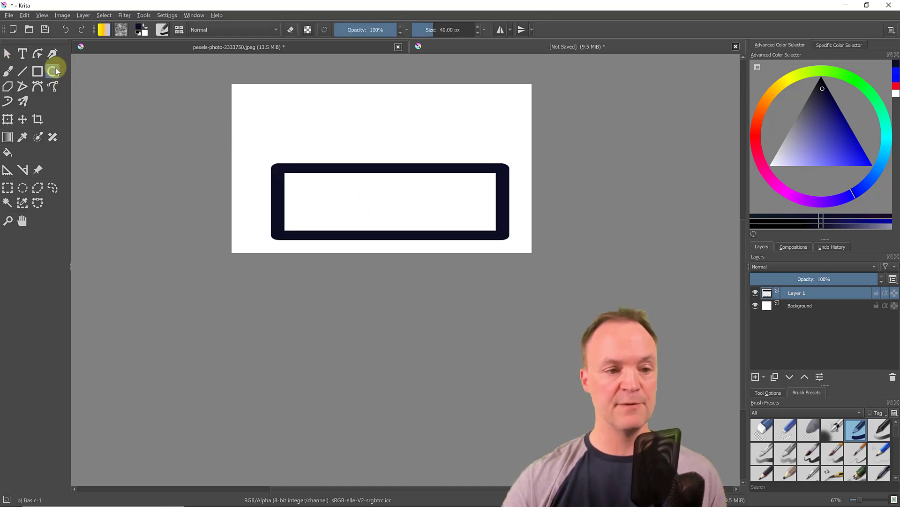
pyautogui.click(178, 30)
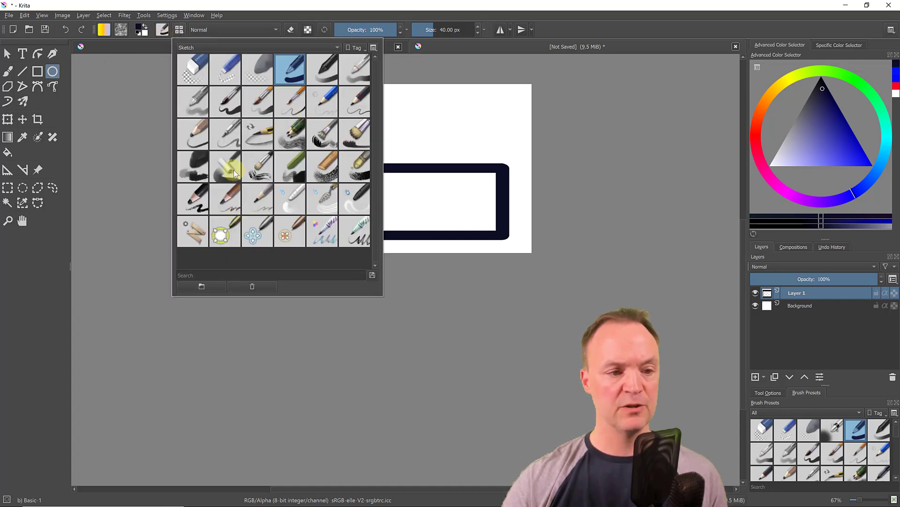
pyautogui.click(184, 172)
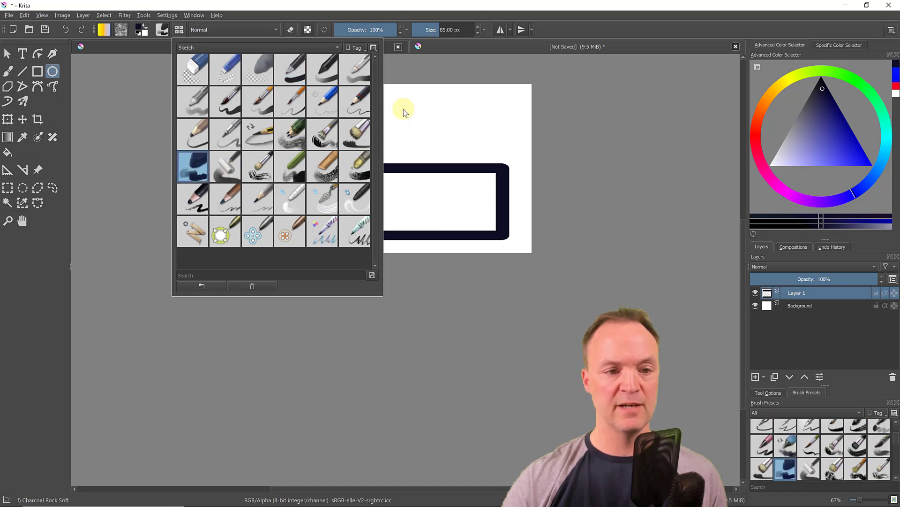
pyautogui.click(388, 108)
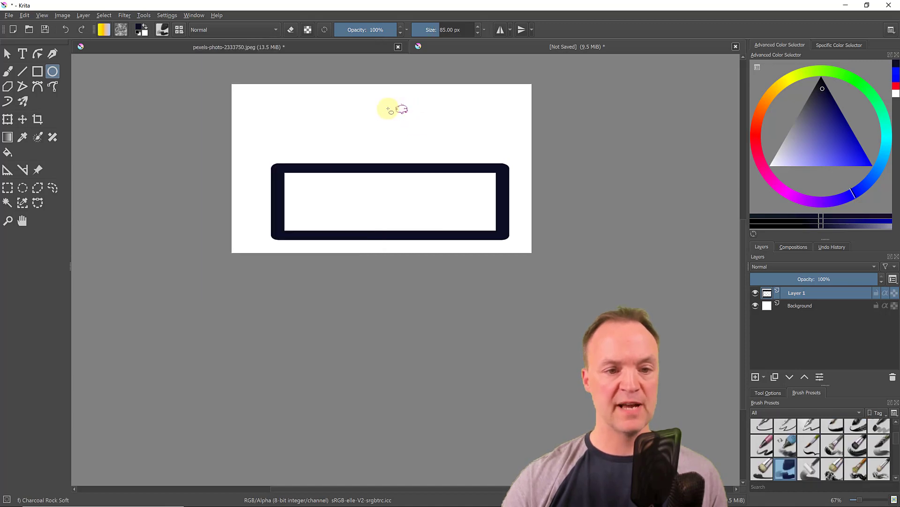
pyautogui.click(142, 30)
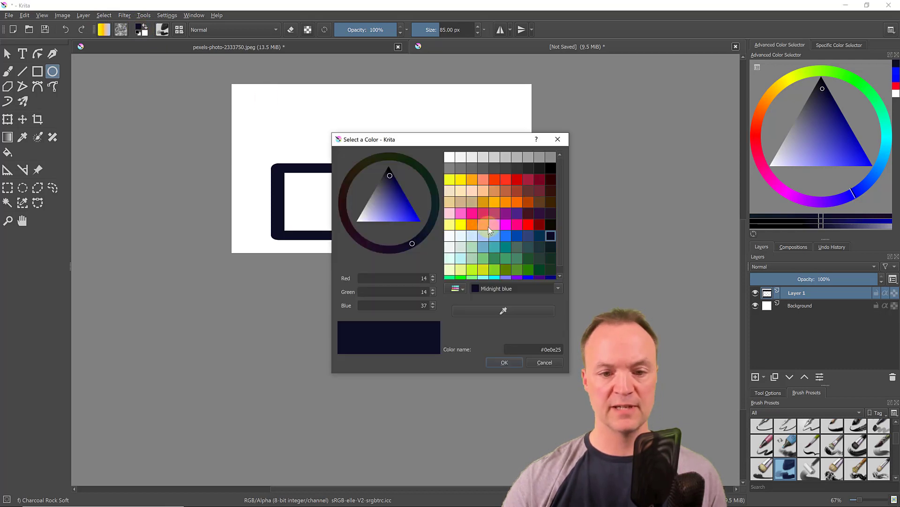
pyautogui.click(527, 226)
pyautogui.click(503, 361)
pyautogui.moveTo(277, 95); pyautogui.dragTo(411, 173)
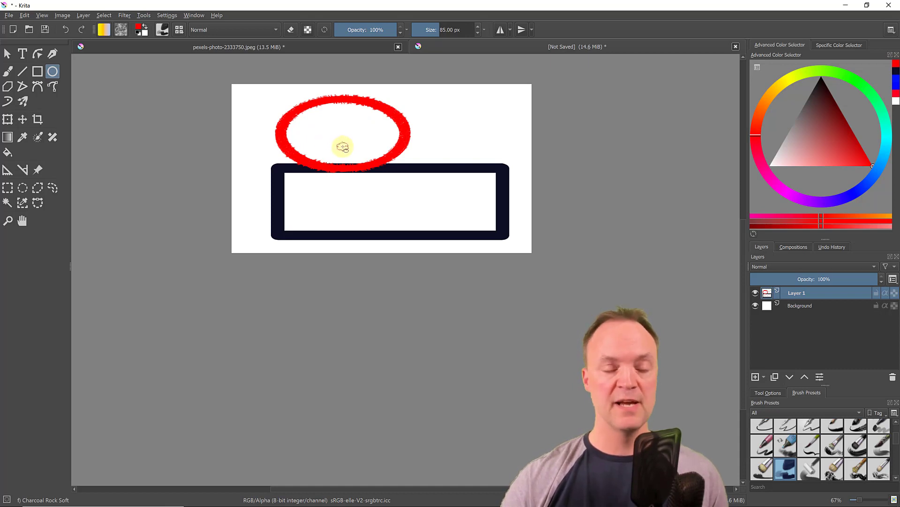
# Shift the ellipse and rectangle slightly left and shrink them together with the Transform tool, and delete them from Layer 1
pyautogui.click(26, 123)
pyautogui.moveTo(357, 168)
pyautogui.mouseDown()
pyautogui.moveTo(323, 166)
pyautogui.moveTo(368, 166)
pyautogui.moveTo(353, 174)
pyautogui.moveTo(346, 167)
pyautogui.mouseUp()
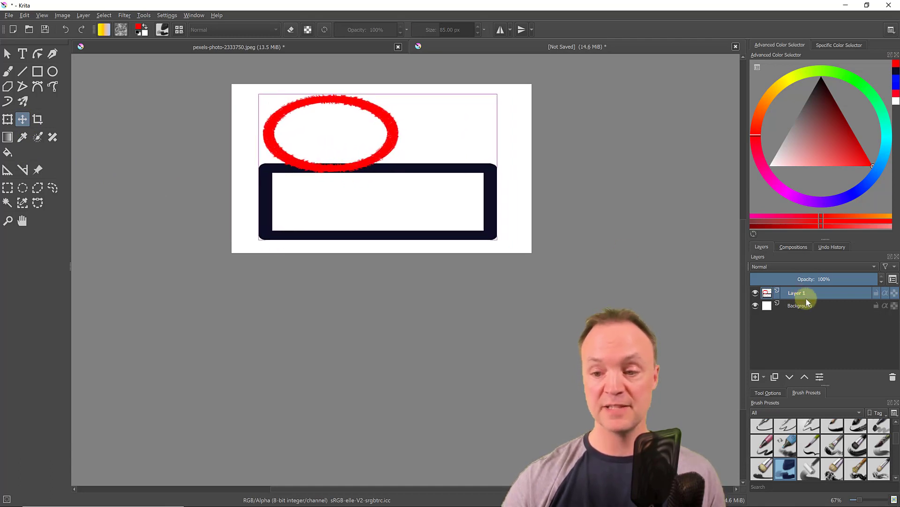
pyautogui.click(7, 119)
pyautogui.moveTo(496, 94); pyautogui.dragTo(470, 140)
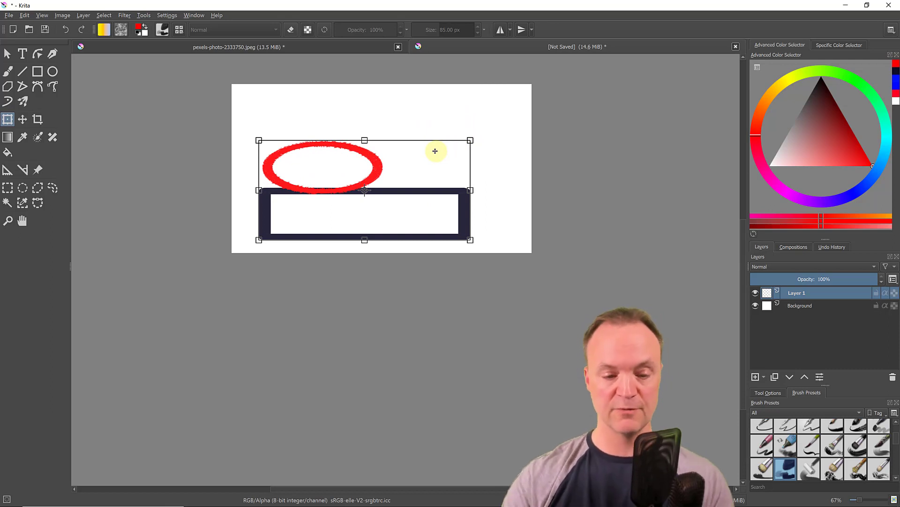
pyautogui.press('Delete')
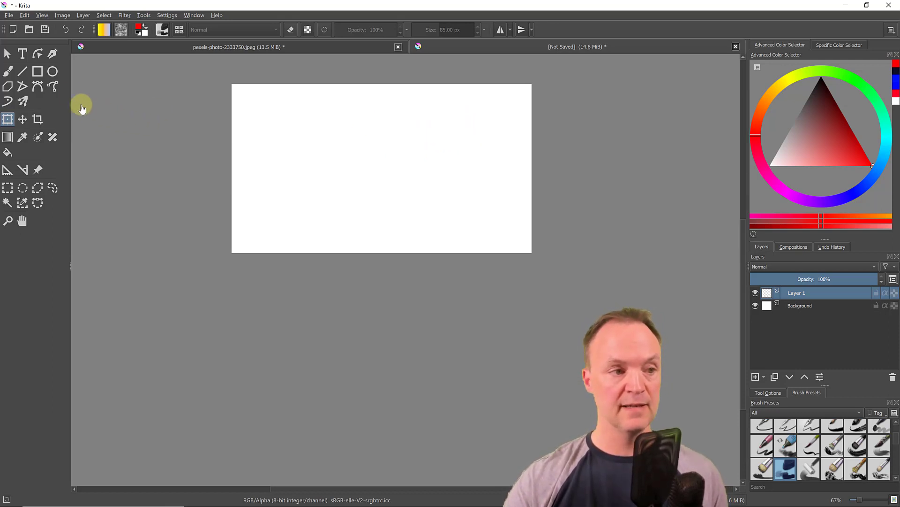
# Draw a wide red rectangle outline across the middle of the canvas on Layer 1, and add a new paint layer above it
pyautogui.click(37, 72)
pyautogui.moveTo(270, 139); pyautogui.dragTo(458, 191)
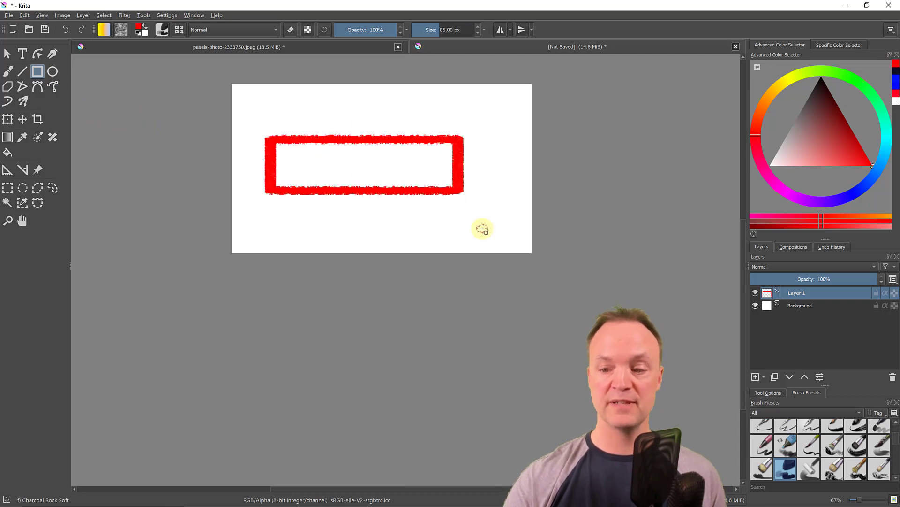
pyautogui.click(756, 378)
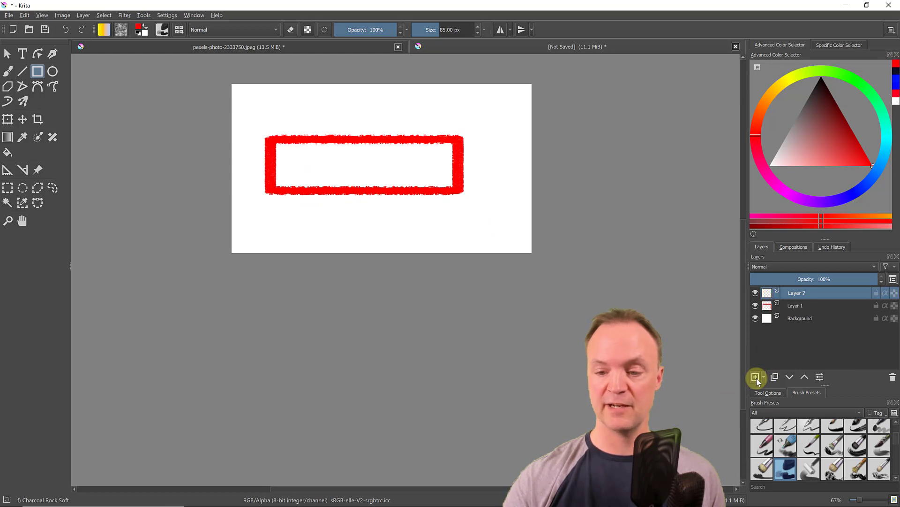
# Rename the red rectangle's layer as "rectamg;e" and the empty layer above it as "circle"
pyautogui.click(805, 305)
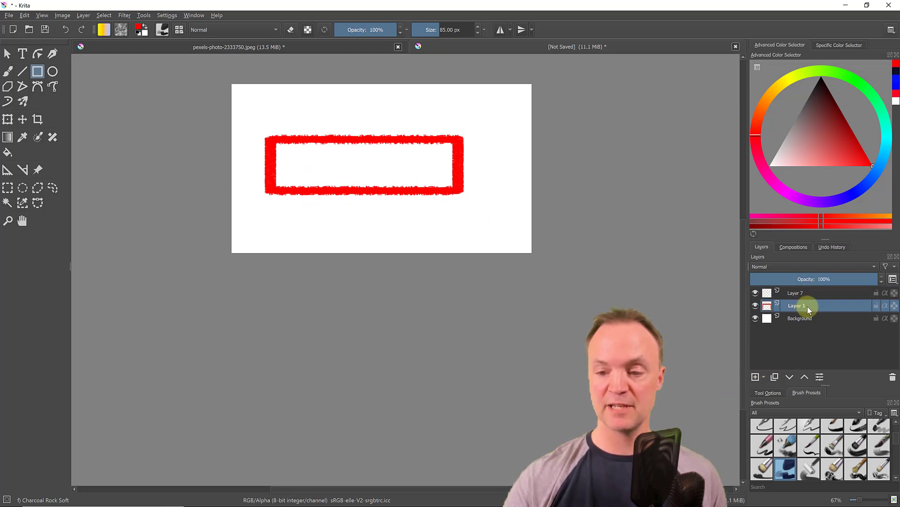
pyautogui.doubleClick(807, 305)
pyautogui.write('red')
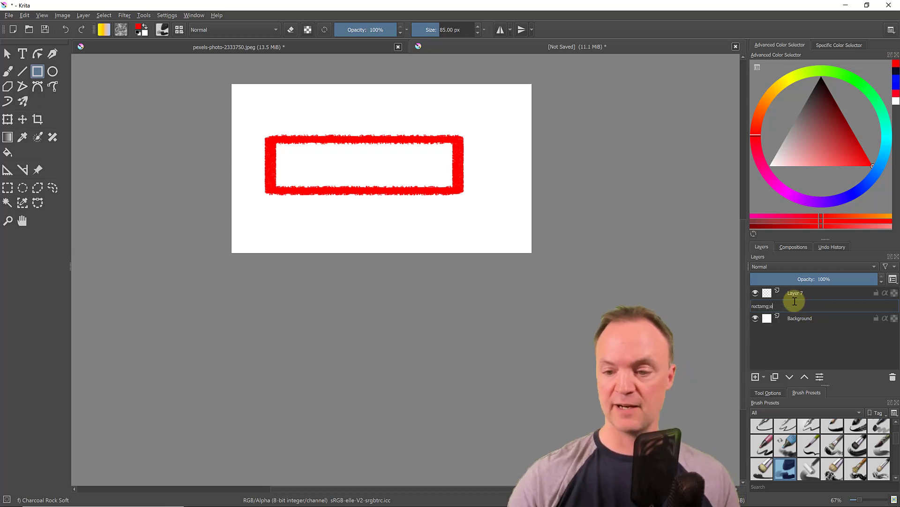
pyautogui.click(801, 294)
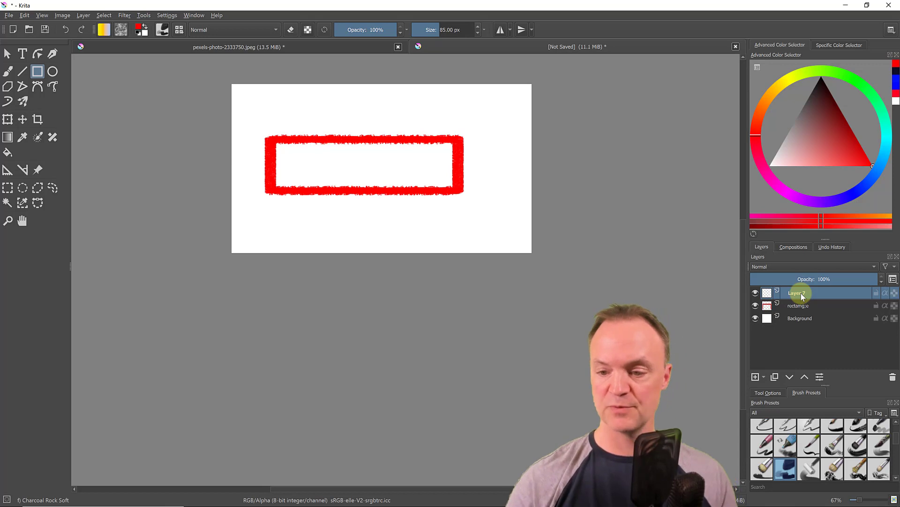
pyautogui.doubleClick(791, 294)
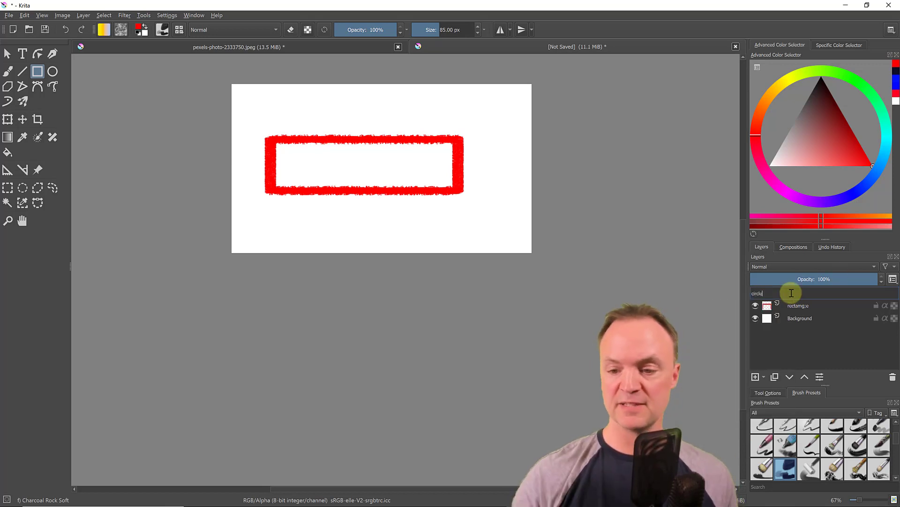
pyautogui.write('circle')
pyautogui.press('Return')
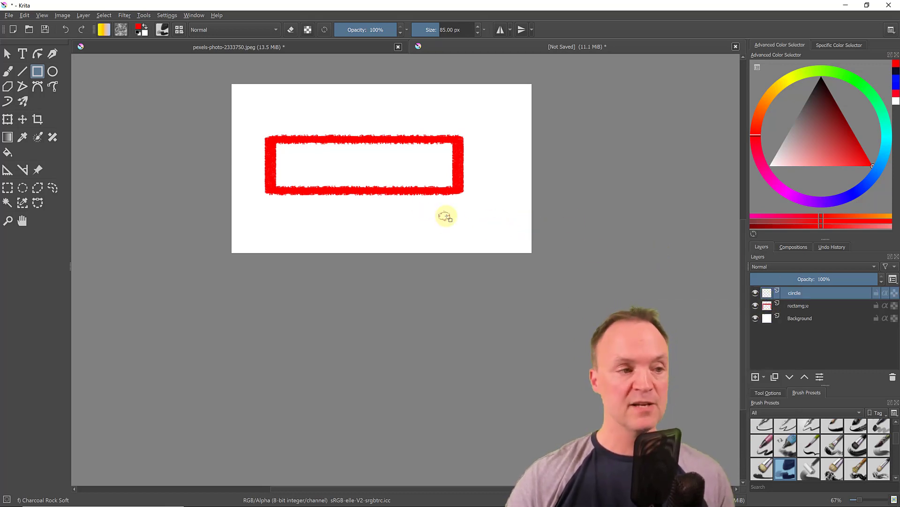
# Draw an ellipse in blue #0014ff on the circle layer, overlapping the right end of the red rectangle
pyautogui.click(53, 73)
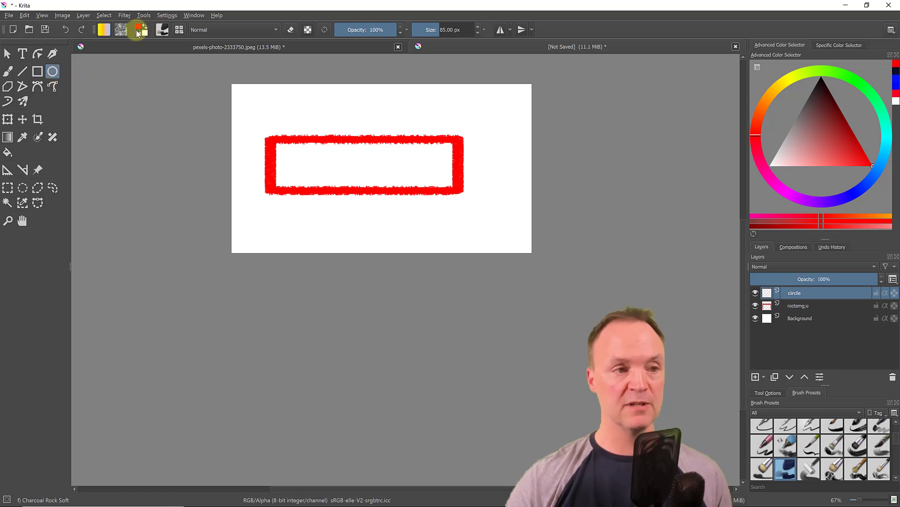
pyautogui.click(139, 28)
pyautogui.moveTo(419, 241); pyautogui.dragTo(415, 243)
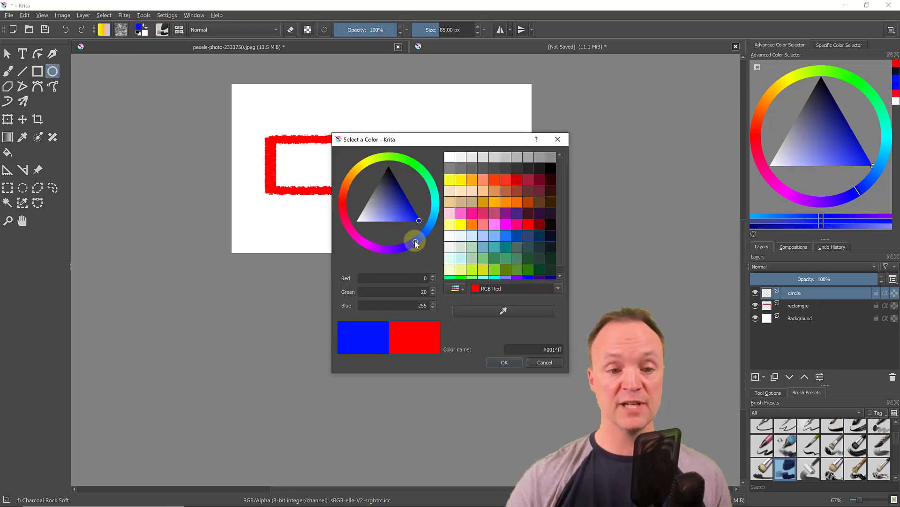
pyautogui.click(499, 362)
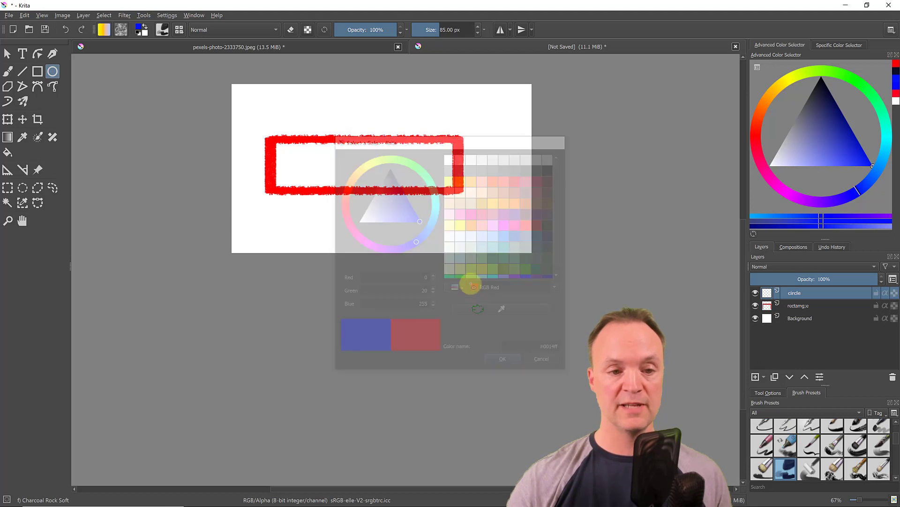
pyautogui.moveTo(369, 93); pyautogui.dragTo(486, 183)
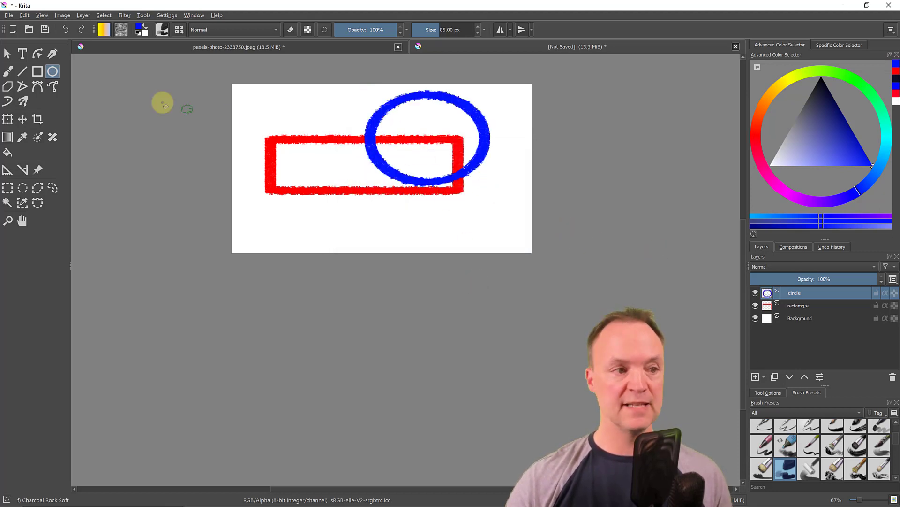
# Move the blue ellipse slightly, and narrow it into a nearly round circle over the rectangle's upper-right corner with the Transform tool
pyautogui.click(22, 119)
pyautogui.moveTo(371, 139)
pyautogui.mouseDown()
pyautogui.moveTo(312, 141)
pyautogui.moveTo(304, 183)
pyautogui.moveTo(393, 163)
pyautogui.moveTo(378, 155)
pyautogui.mouseUp()
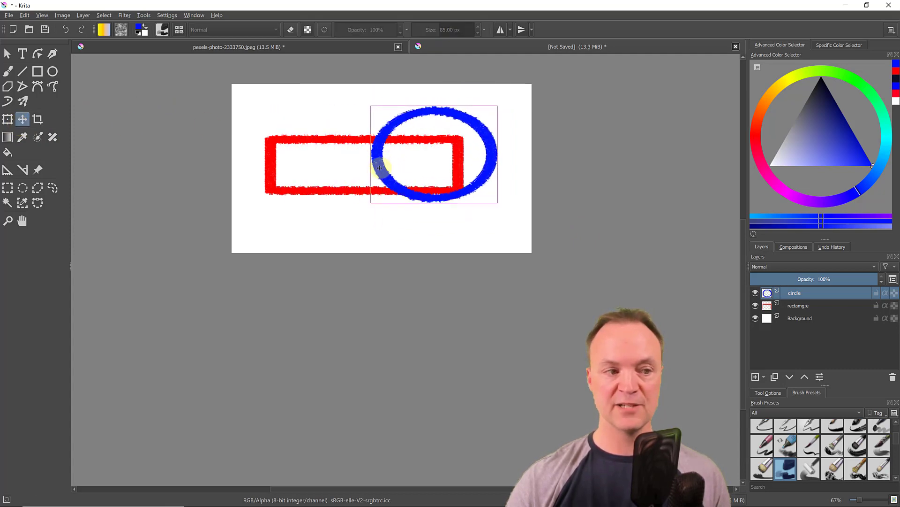
pyautogui.click(5, 122)
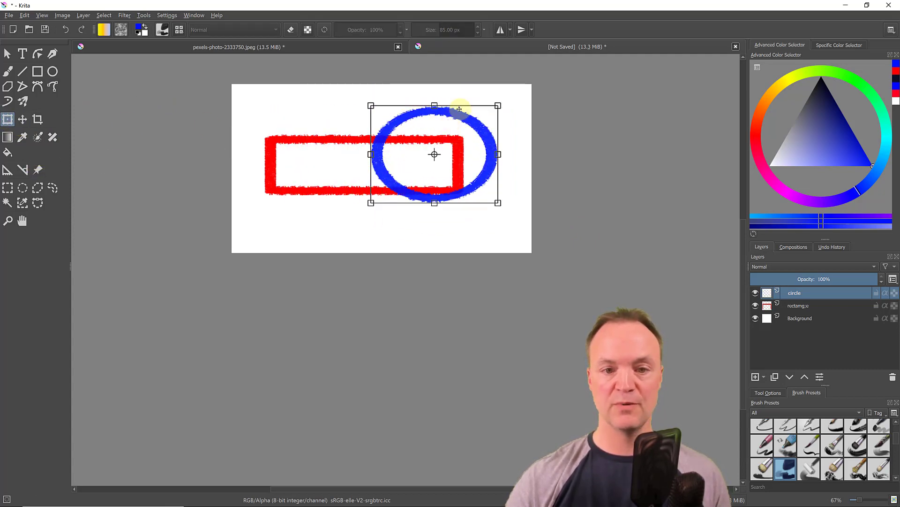
pyautogui.moveTo(497, 105); pyautogui.dragTo(483, 133)
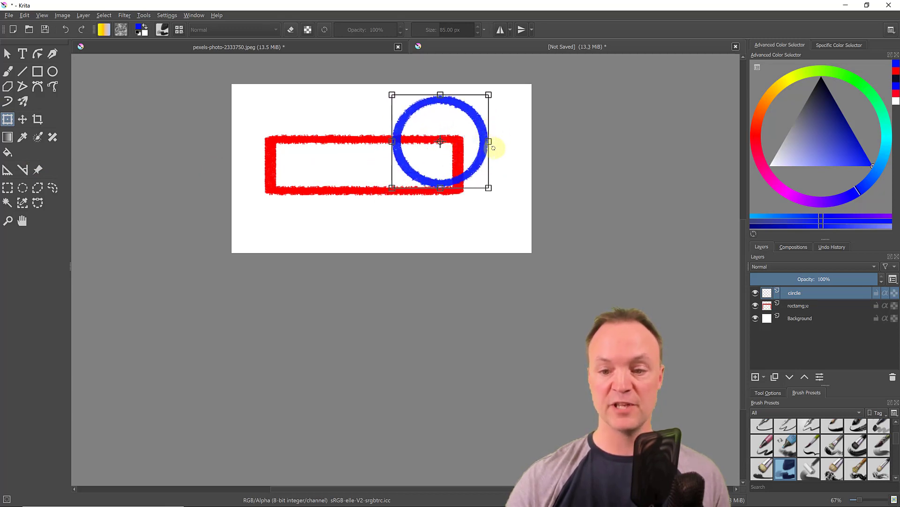
pyautogui.click(7, 56)
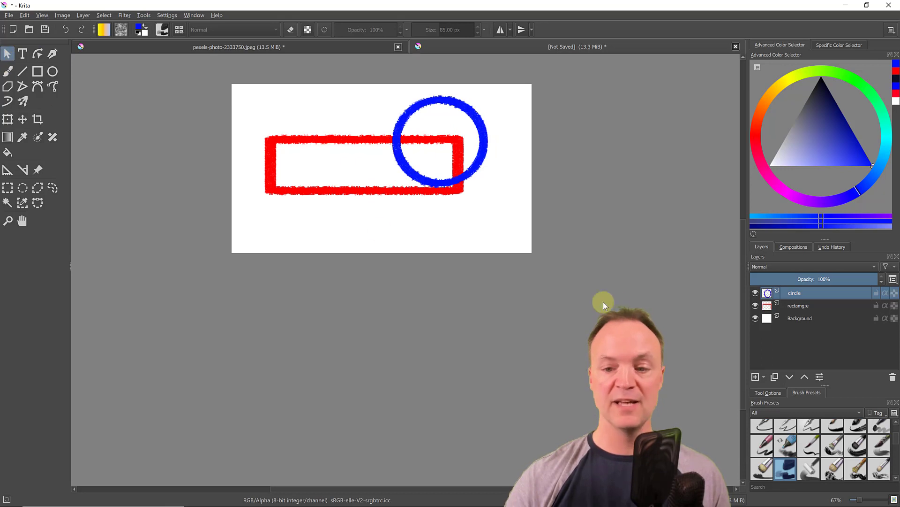
# Move the red rectangle slightly down and left with the Move tool, and place its layer above the circle layer
pyautogui.click(793, 308)
pyautogui.press('b')
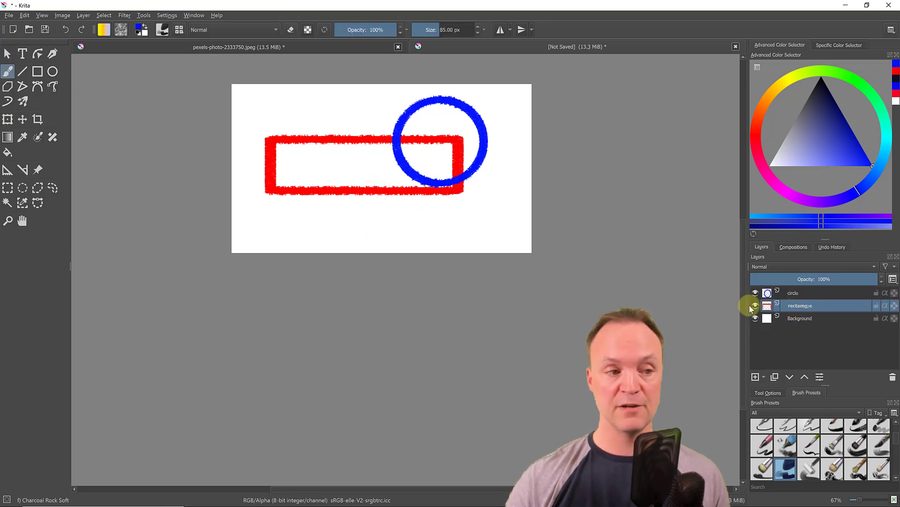
pyautogui.click(23, 120)
pyautogui.moveTo(287, 194); pyautogui.dragTo(279, 206)
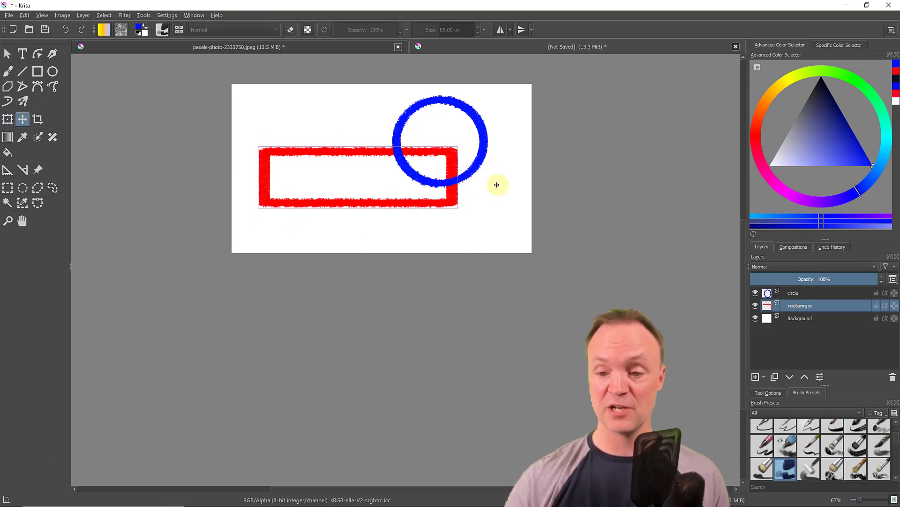
pyautogui.moveTo(808, 306)
pyautogui.mouseDown()
pyautogui.moveTo(790, 296)
pyautogui.moveTo(795, 292)
pyautogui.mouseUp()
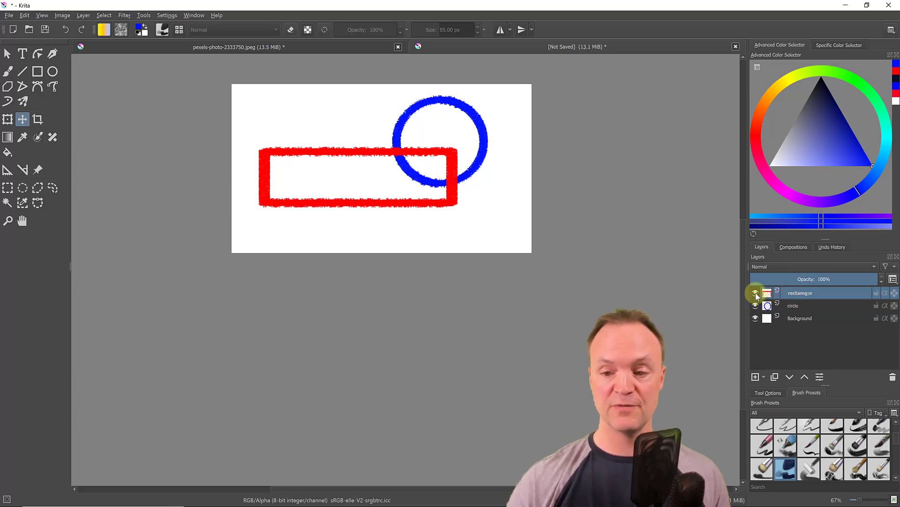
# Hide the rectangle's layer and show it again
pyautogui.moveTo(755, 293)
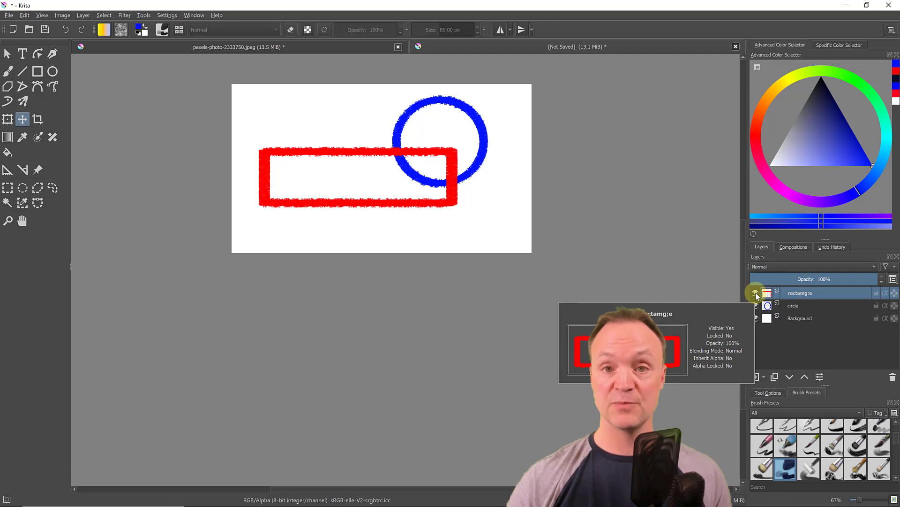
pyautogui.click(756, 293)
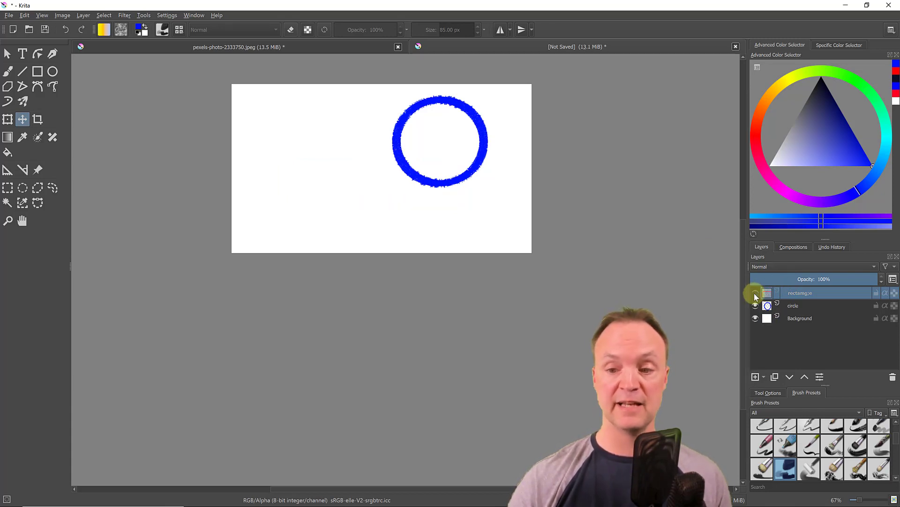
pyautogui.click(755, 294)
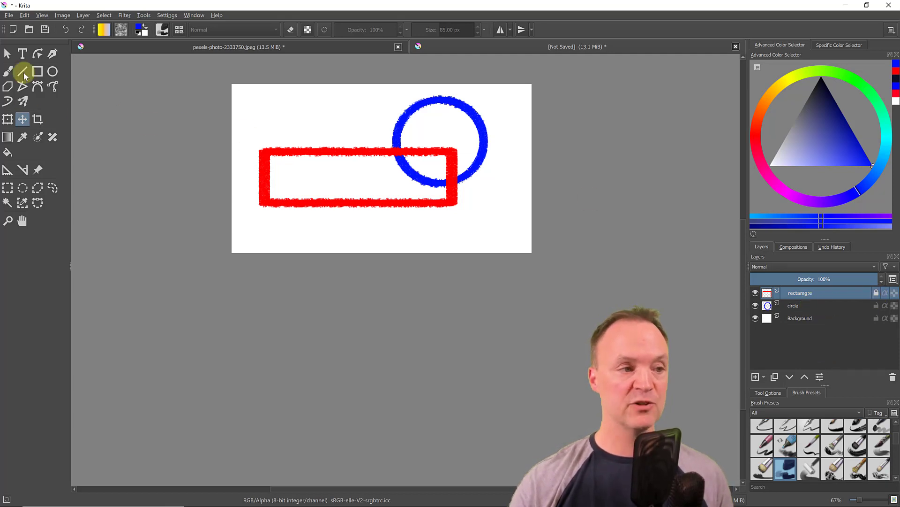
# Try to paint on the locked rectangle layer, and paint a looping blue brush stroke on the circle layer
pyautogui.click(7, 71)
pyautogui.click(340, 143)
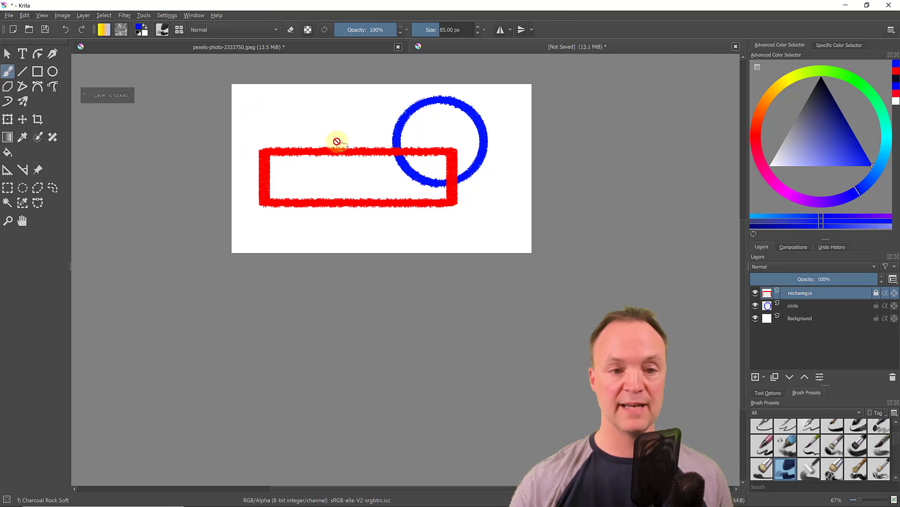
pyautogui.click(794, 308)
pyautogui.moveTo(368, 118)
pyautogui.mouseDown()
pyautogui.moveTo(439, 210)
pyautogui.moveTo(394, 171)
pyautogui.moveTo(432, 170)
pyautogui.mouseUp()
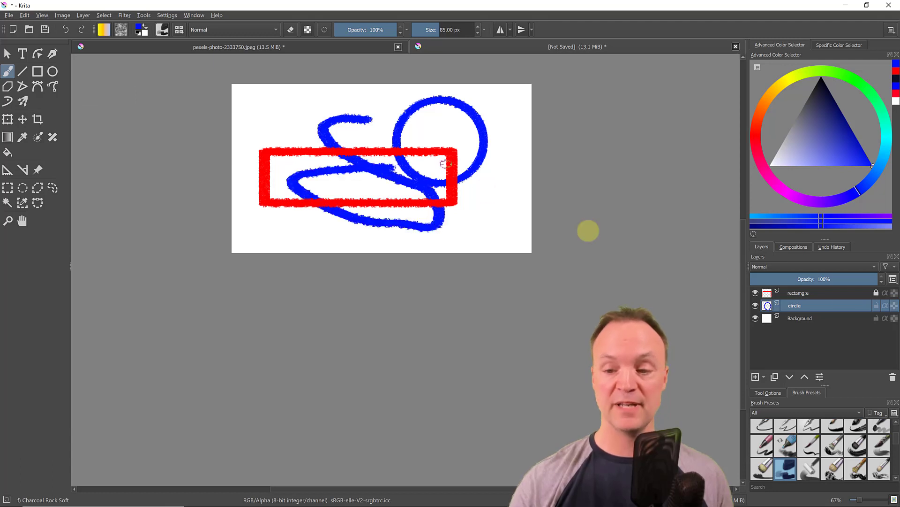
pyautogui.click(800, 293)
pyautogui.moveTo(803, 298)
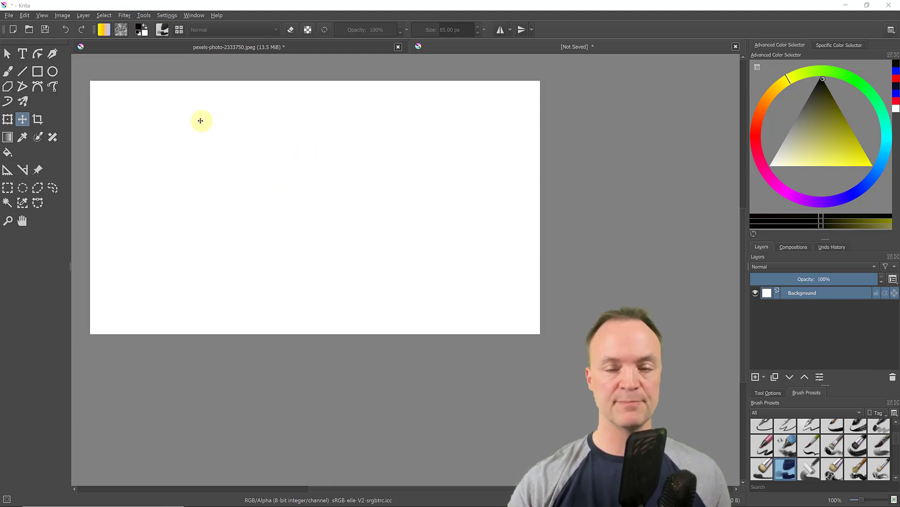
# Import the image "screen" from the Krita Files folder as a new layer above the Background
pyautogui.click(84, 15)
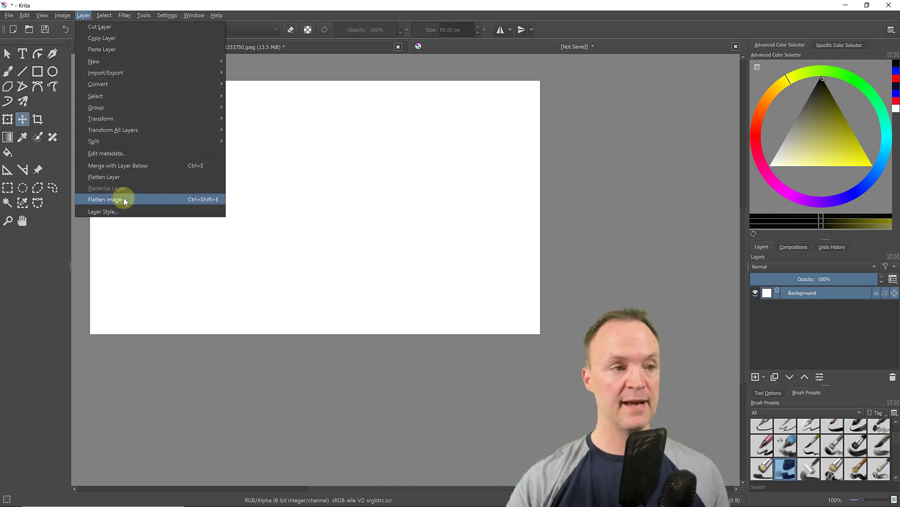
pyautogui.moveTo(84, 15)
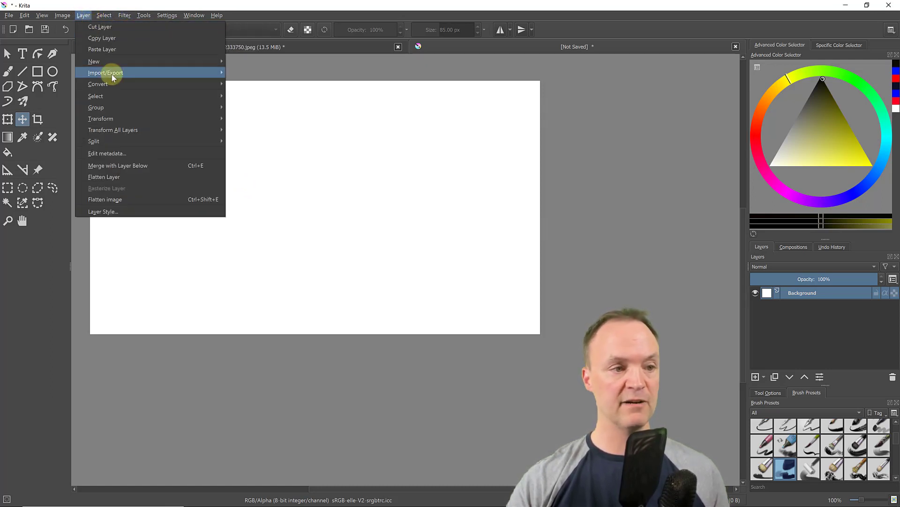
pyautogui.moveTo(171, 72)
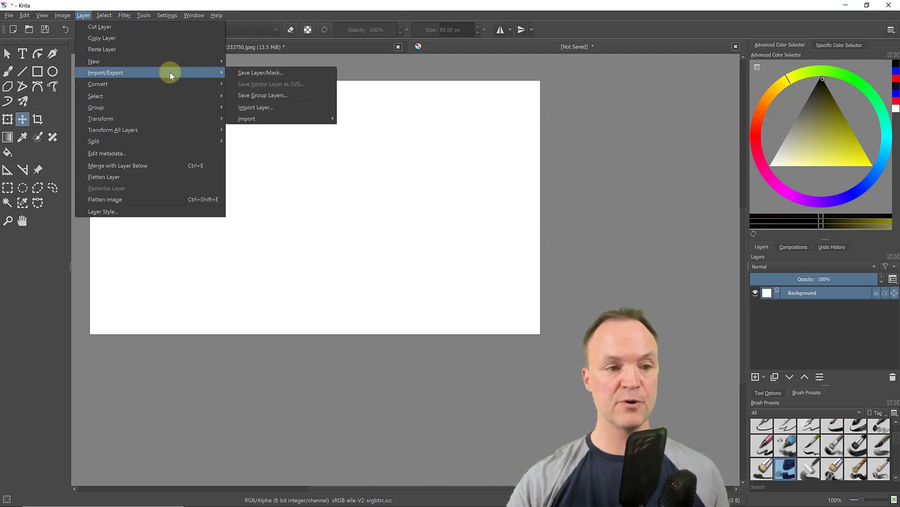
pyautogui.click(260, 107)
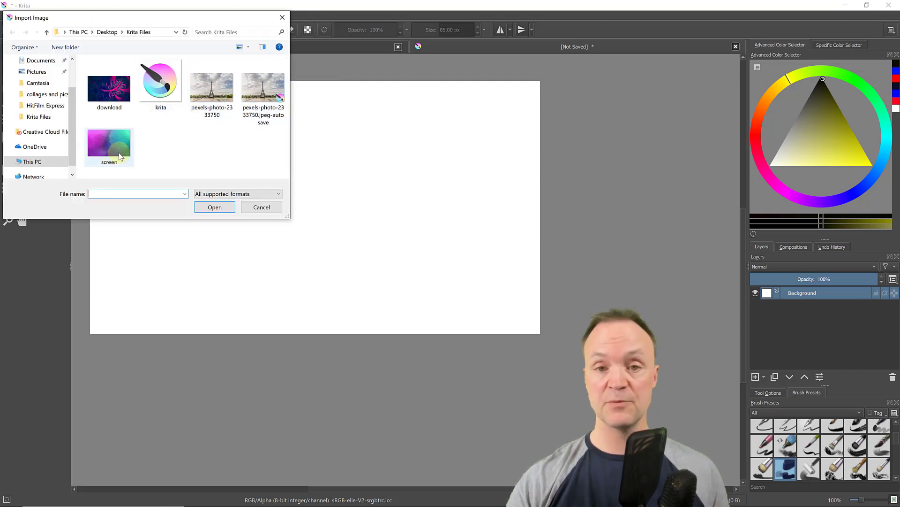
pyautogui.doubleClick(122, 148)
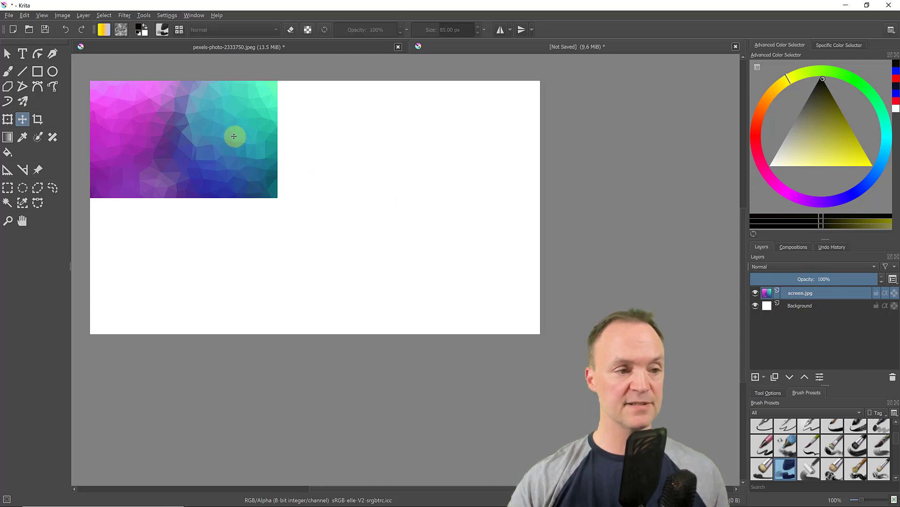
# Enlarge the imported screen.jpg image with the Transform tool until it fills the whole canvas
pyautogui.click(7, 120)
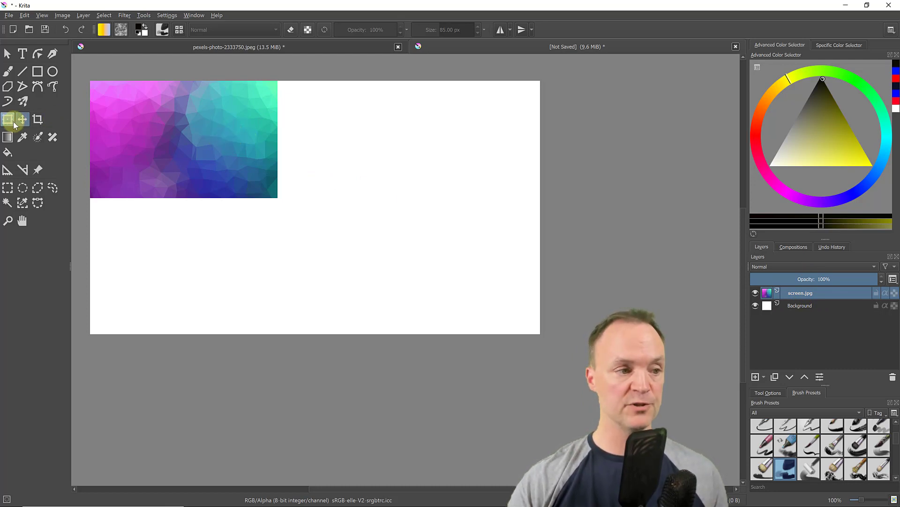
pyautogui.moveTo(278, 197); pyautogui.dragTo(476, 308)
pyautogui.moveTo(554, 354); pyautogui.dragTo(551, 349)
pyautogui.click(8, 54)
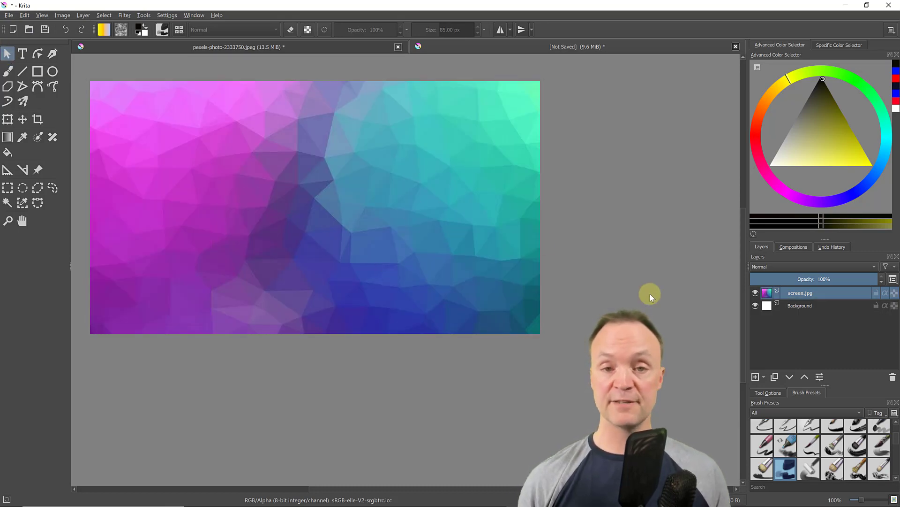
# Add a new paint layer above screen.jpg and name it "rec"
pyautogui.click(755, 376)
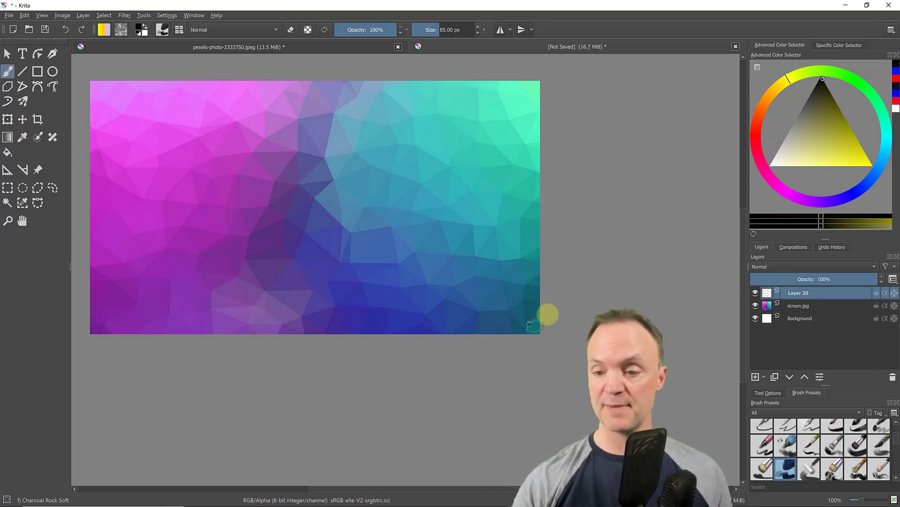
pyautogui.doubleClick(796, 295)
pyautogui.write('rec')
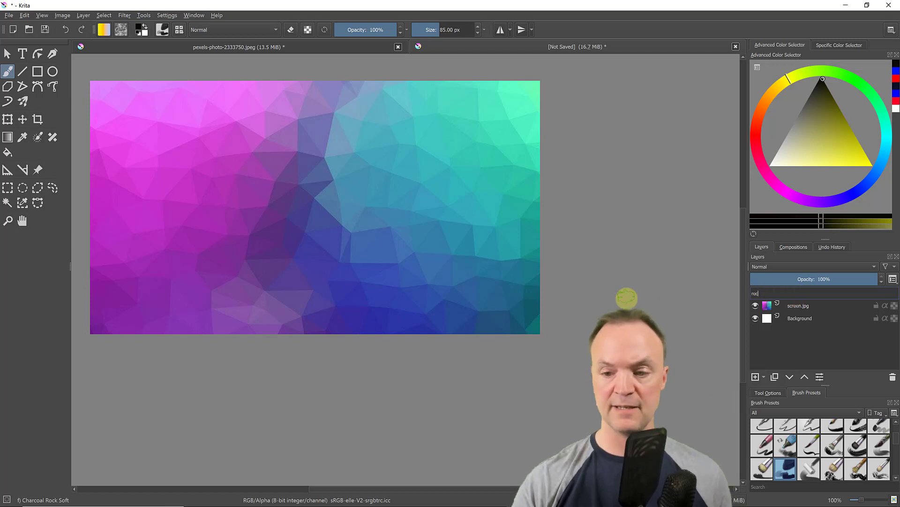
pyautogui.press('Return')
# Make a wide, low rectangular selection across the middle of the canvas on the rec layer
pyautogui.click(8, 187)
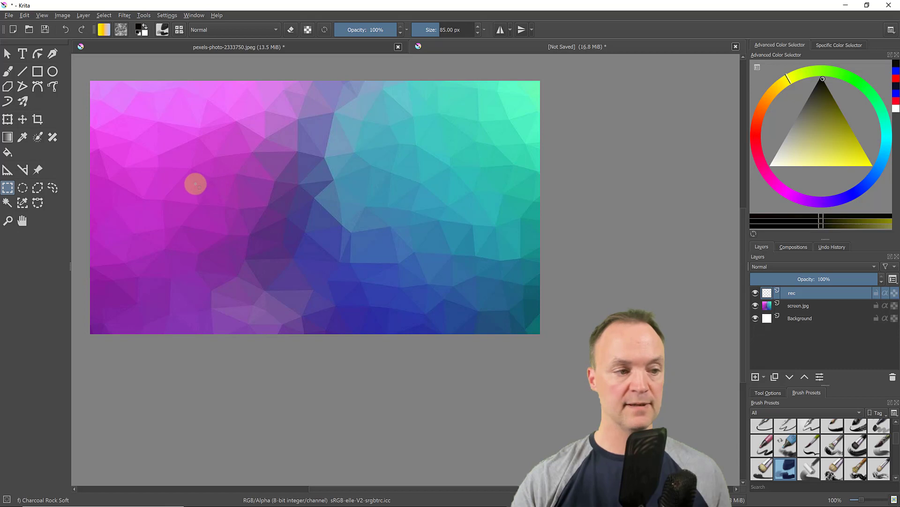
pyautogui.moveTo(161, 183); pyautogui.dragTo(438, 228)
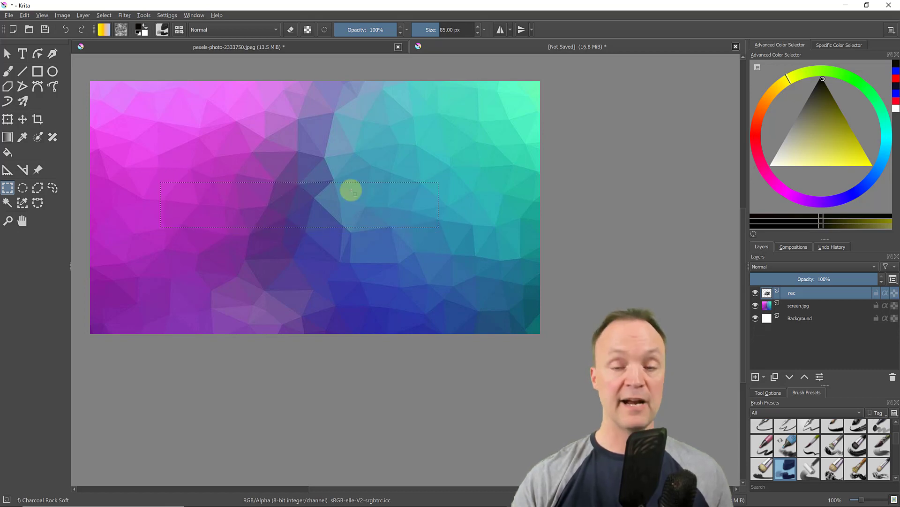
# Try to fill the rectangular selection on the rec layer with black while screen.jpg is visible, and undo the fill
pyautogui.click(8, 155)
pyautogui.click(144, 33)
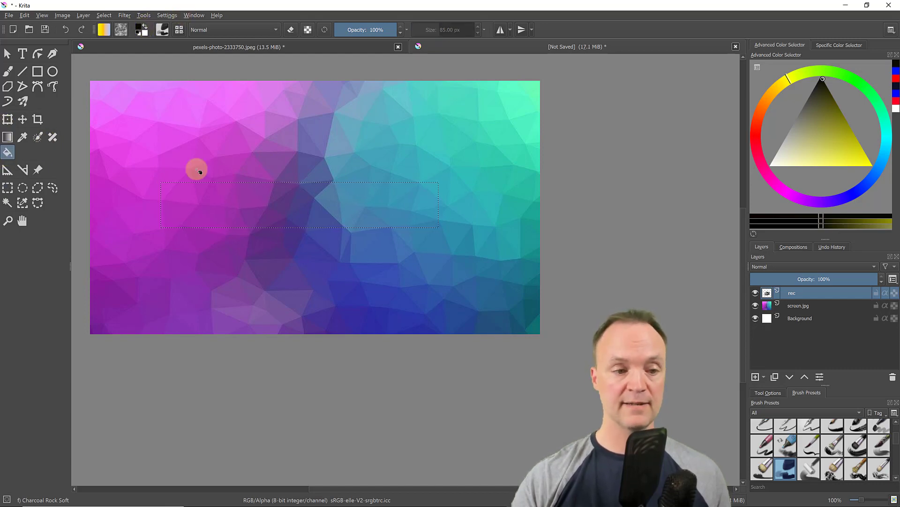
pyautogui.click(195, 201)
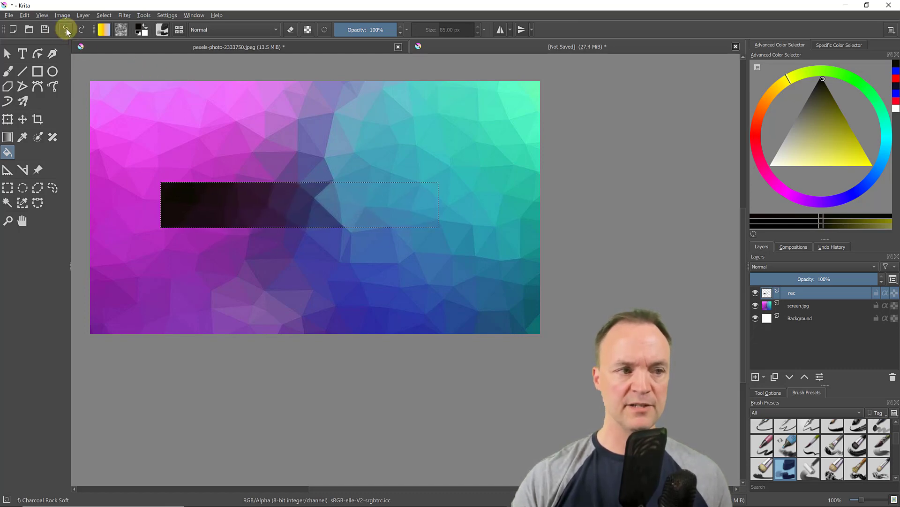
pyautogui.click(288, 195)
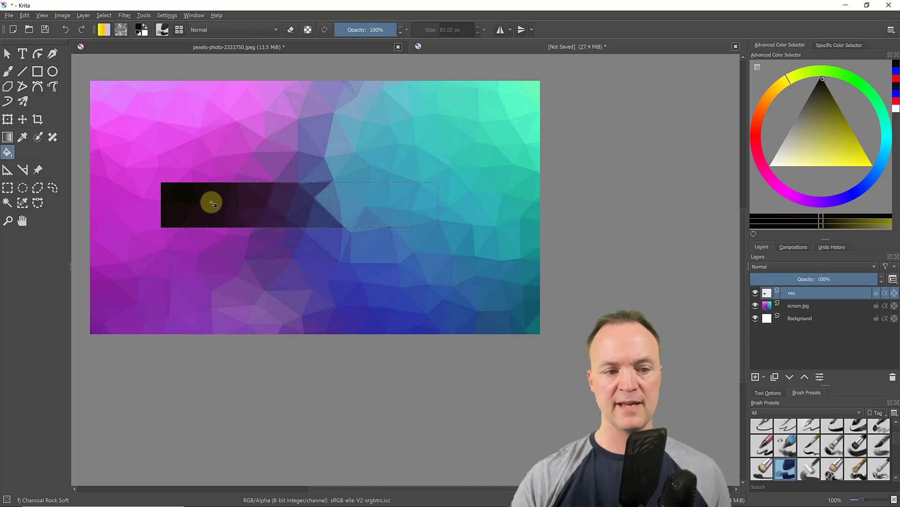
pyautogui.click(82, 30)
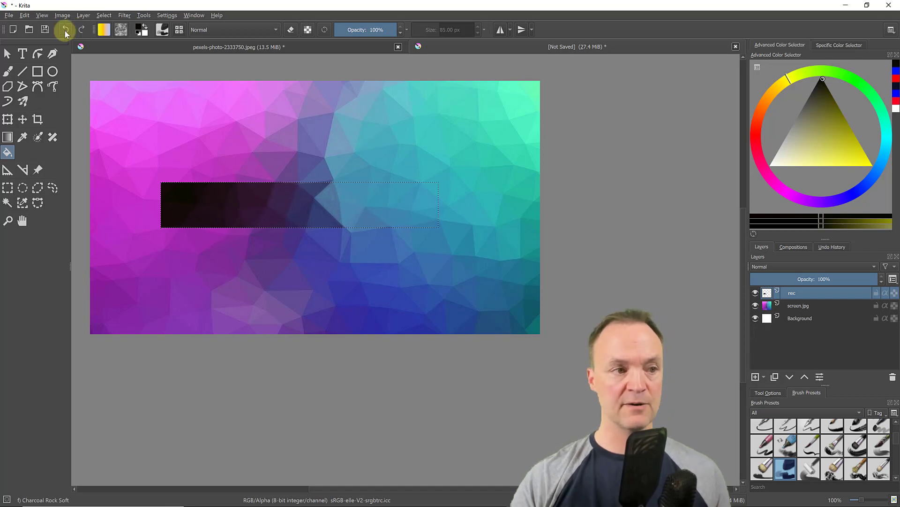
pyautogui.click(65, 30)
# Hide the screen.jpg layer, fill the rectangular selection on the rec layer with black, and show screen.jpg again
pyautogui.click(755, 306)
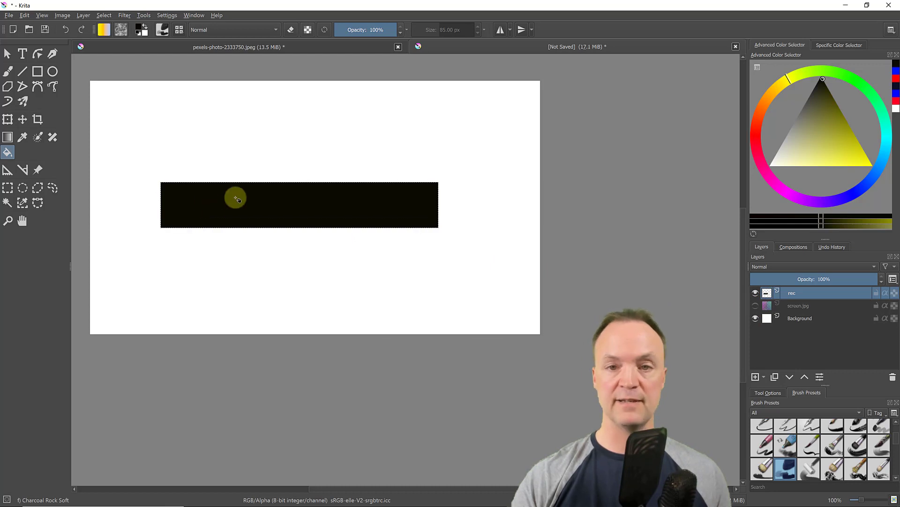
pyautogui.click(755, 305)
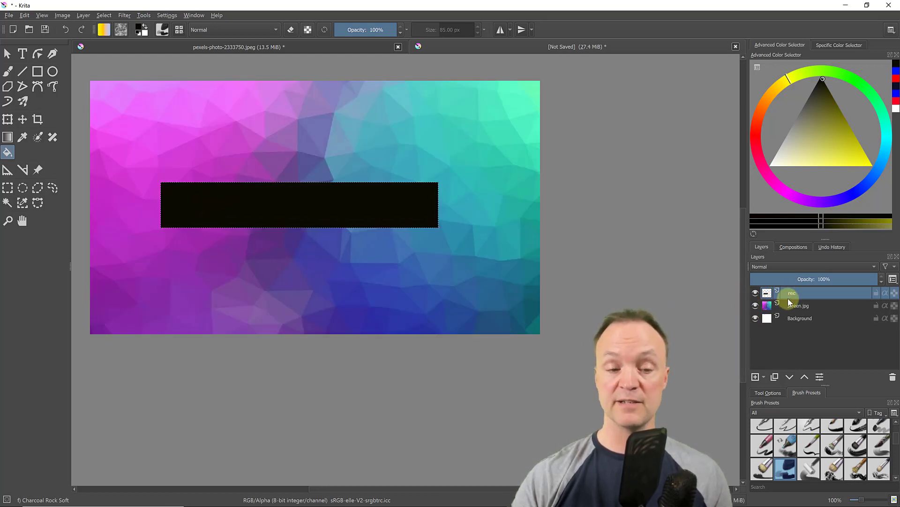
# Move the black bar slightly right and down, and make it a little narrower and taller with the Transform tool
pyautogui.click(22, 120)
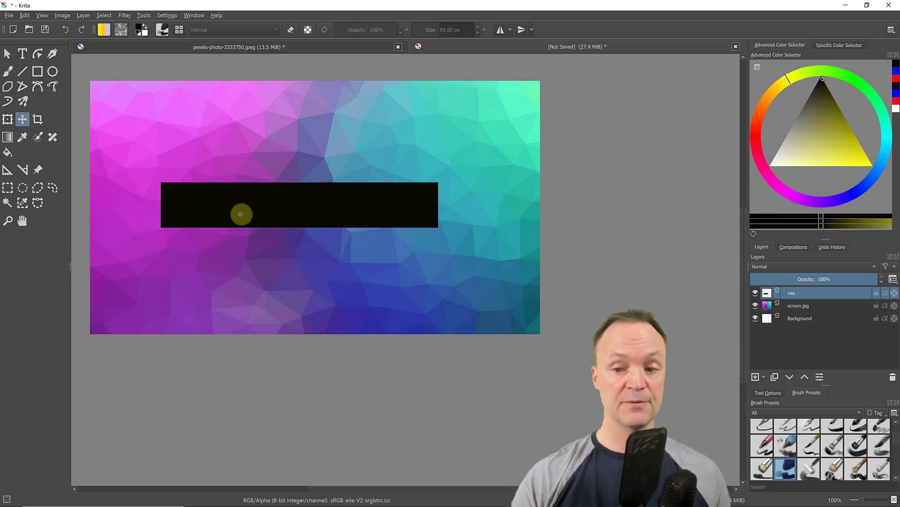
pyautogui.moveTo(268, 208)
pyautogui.mouseDown()
pyautogui.moveTo(249, 219)
pyautogui.moveTo(254, 227)
pyautogui.moveTo(261, 221)
pyautogui.mouseUp()
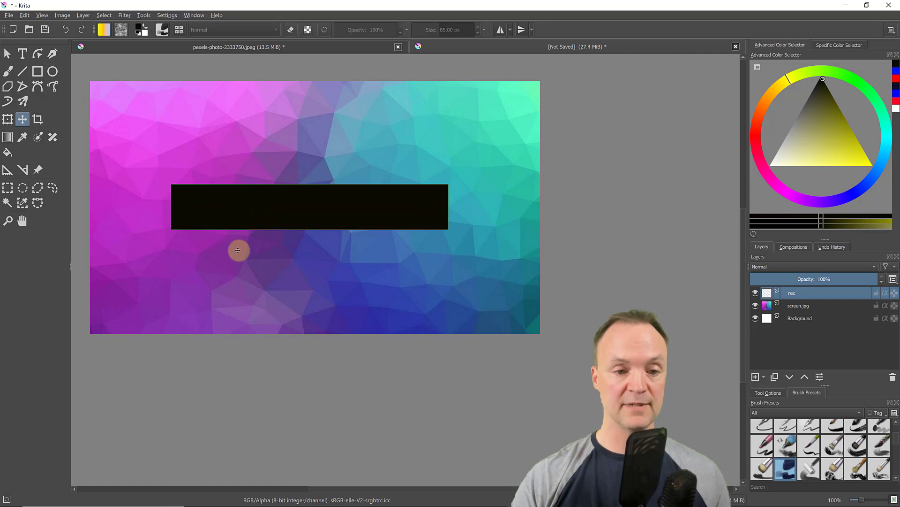
pyautogui.click(7, 119)
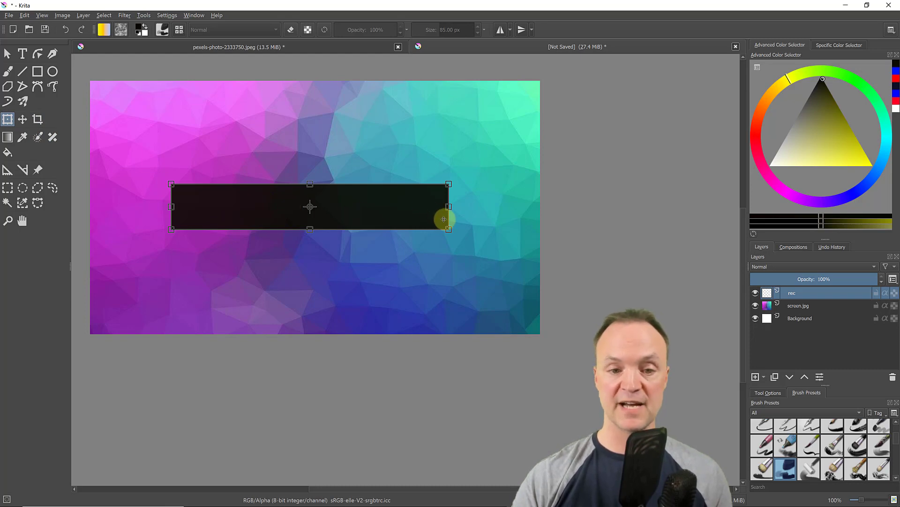
pyautogui.moveTo(449, 230); pyautogui.dragTo(442, 229)
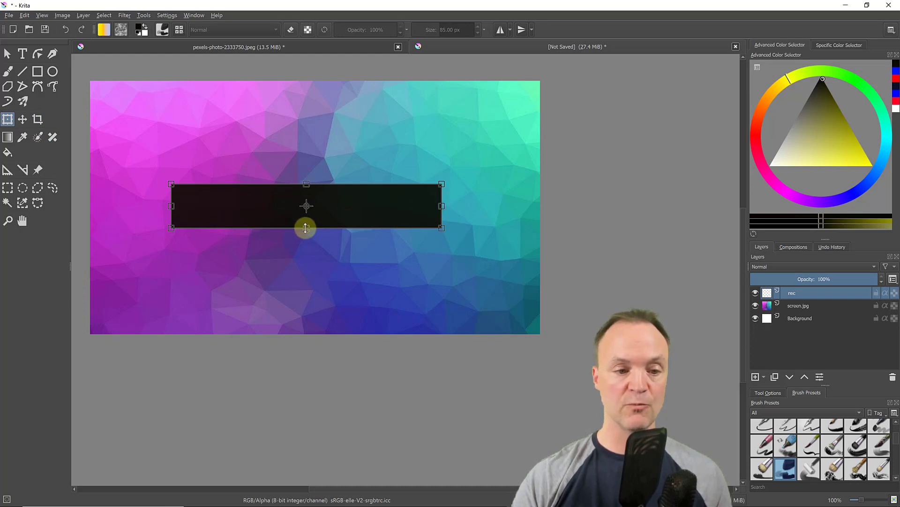
pyautogui.moveTo(307, 229); pyautogui.dragTo(307, 234)
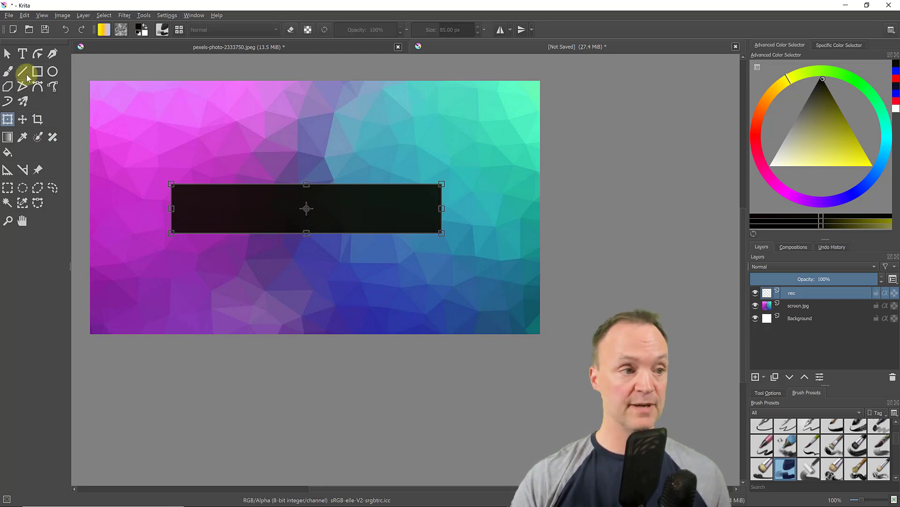
pyautogui.click(12, 55)
pyautogui.click(302, 183)
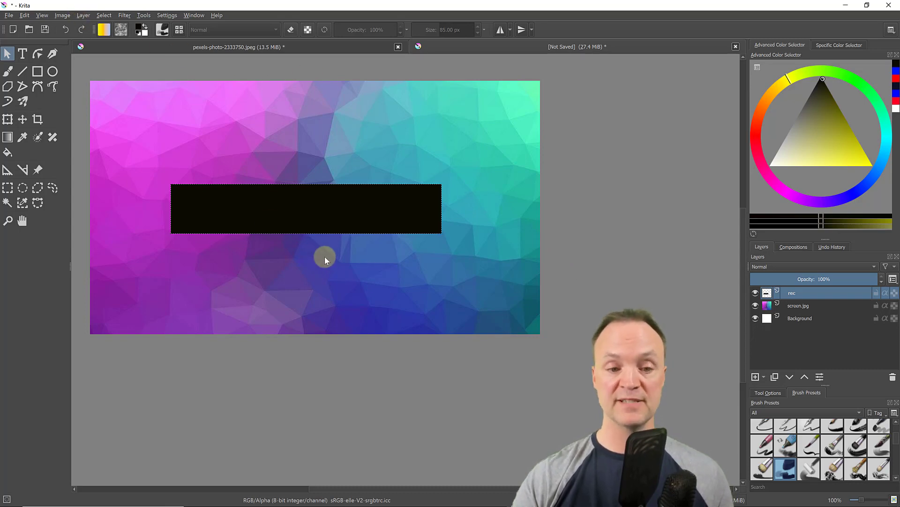
# Switch to the krita logo image search in Chrome, copy the large round logo image, and return to Krita
pyautogui.moveTo(418, 504)
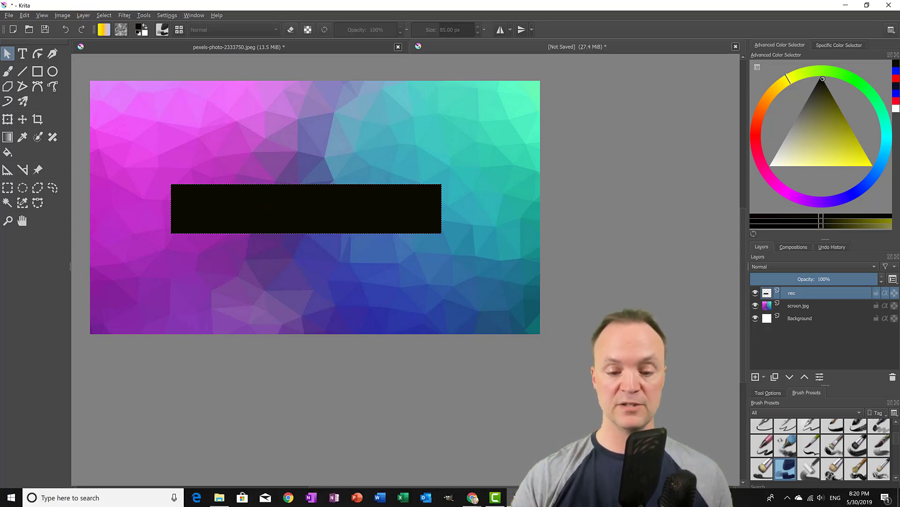
pyautogui.moveTo(475, 498)
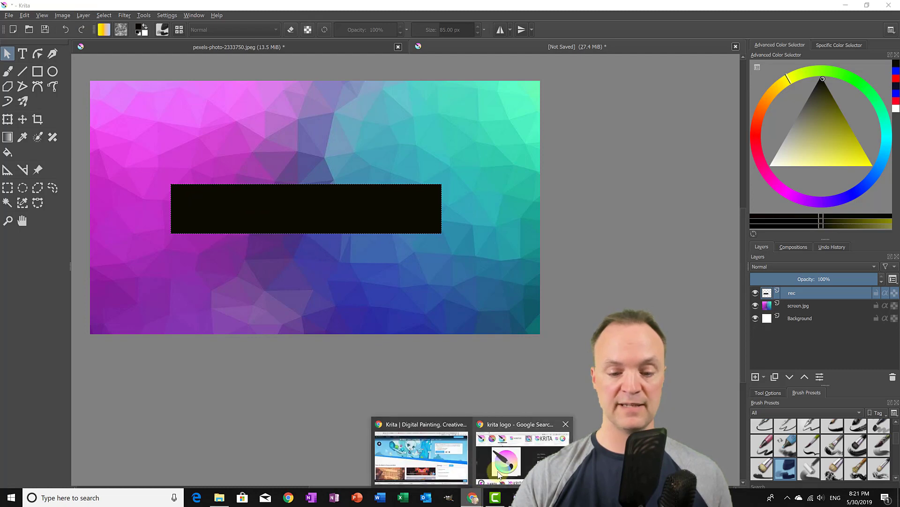
pyautogui.click(476, 446)
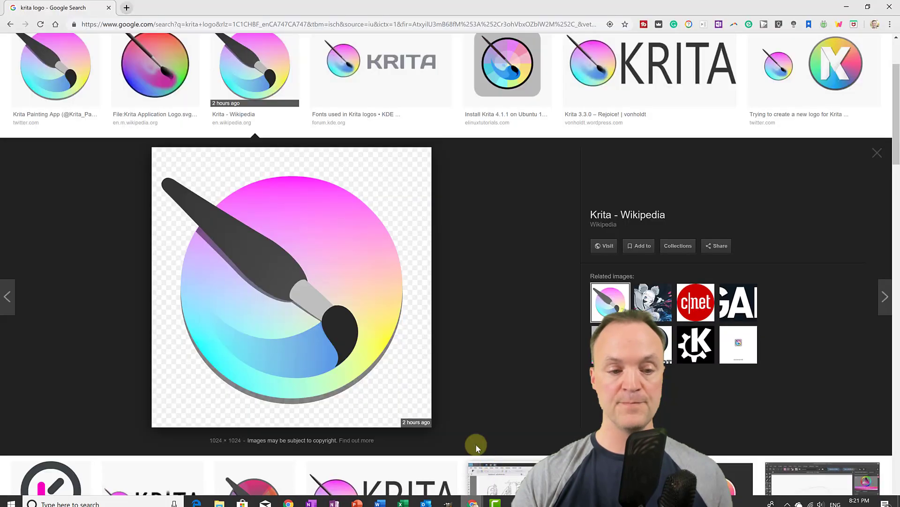
pyautogui.rightClick(302, 284)
pyautogui.click(353, 378)
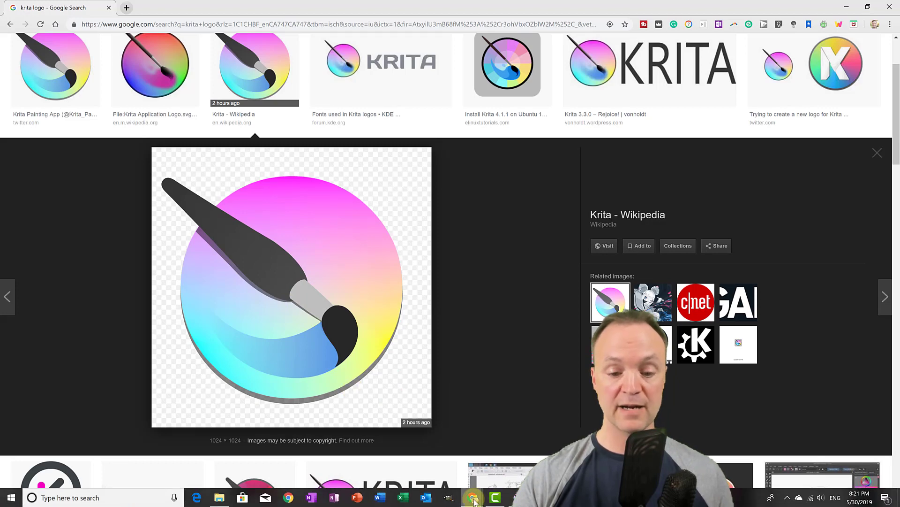
pyautogui.click(472, 498)
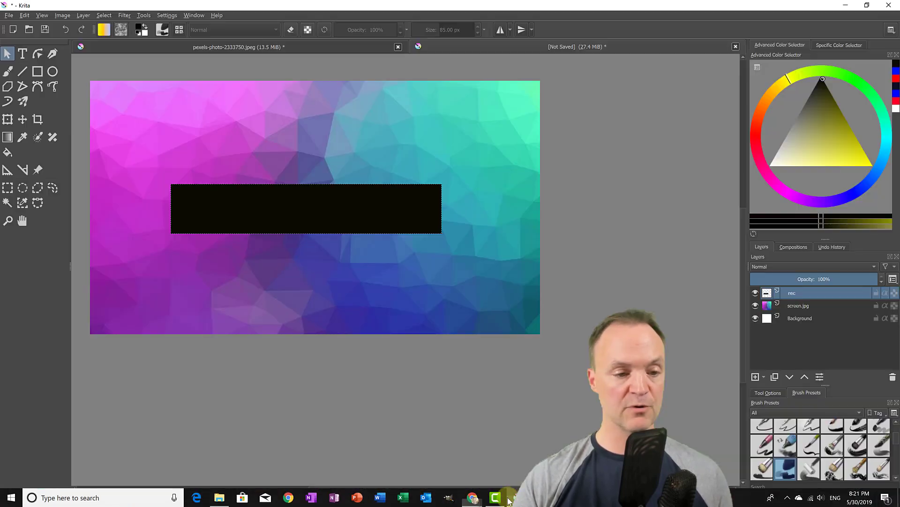
# Deselect the black bar and paste the copied logo as a new layer, interpreting its colours As Web
pyautogui.click(103, 16)
pyautogui.click(114, 39)
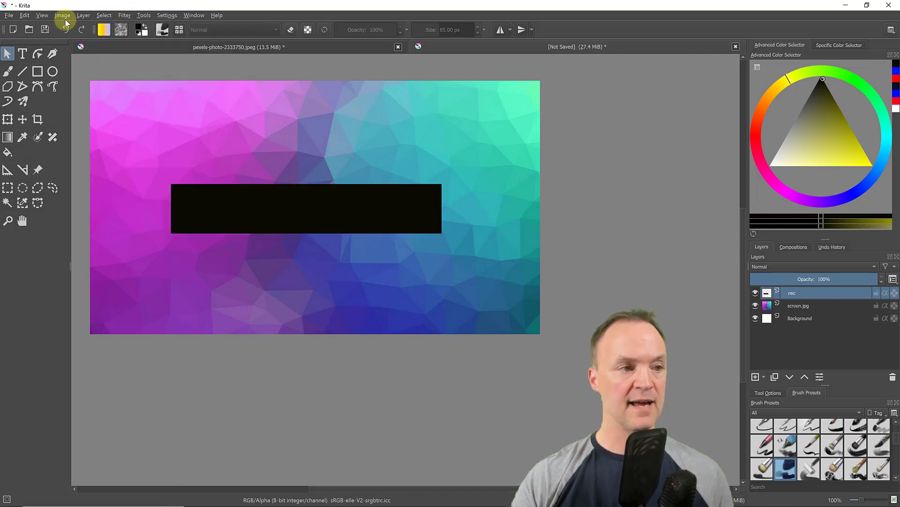
pyautogui.click(28, 15)
pyautogui.click(64, 106)
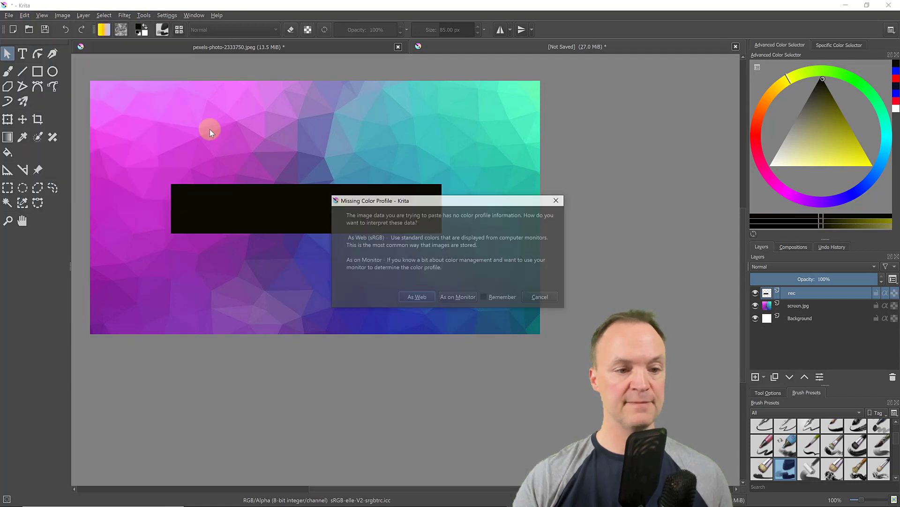
pyautogui.click(414, 296)
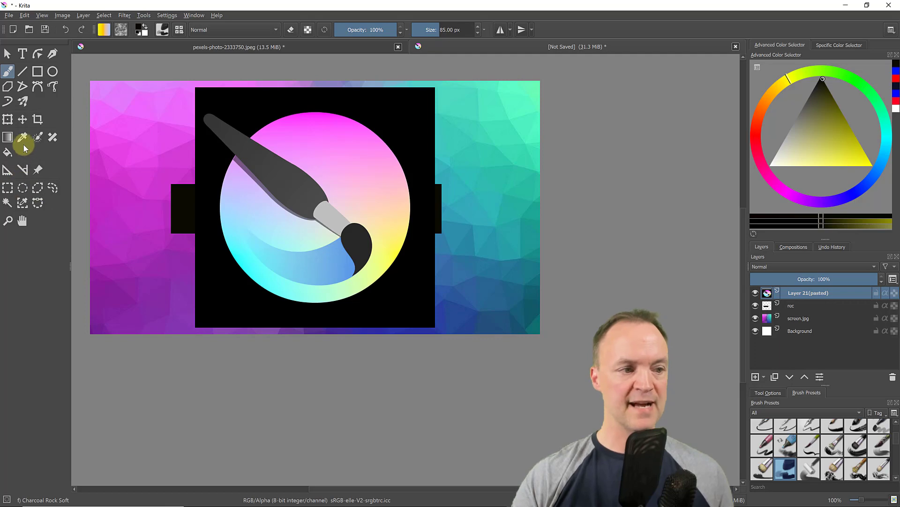
# Select the black area around the pasted logo by contiguous colour and delete it
pyautogui.click(8, 205)
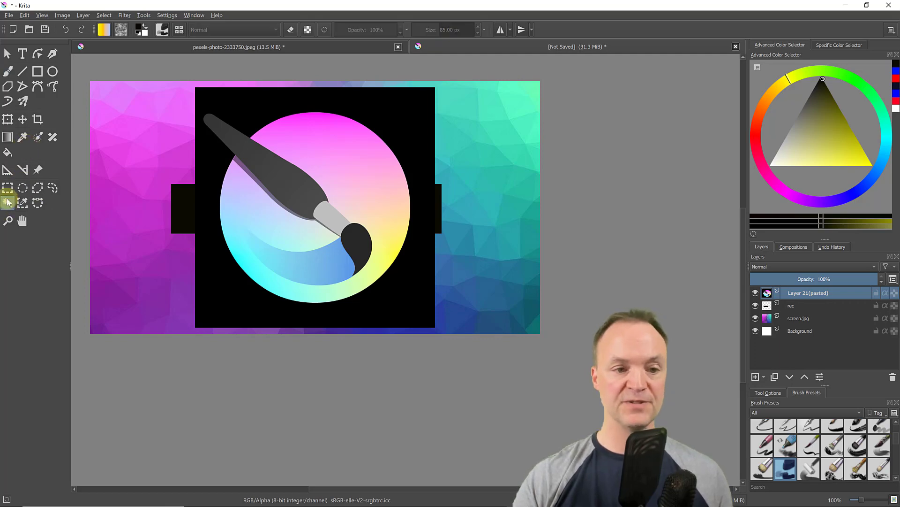
pyautogui.click(424, 123)
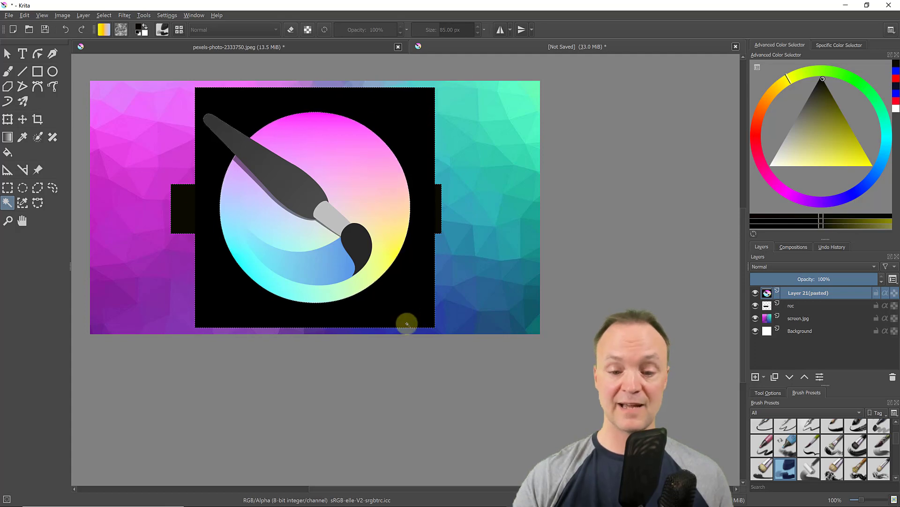
pyautogui.press('Delete')
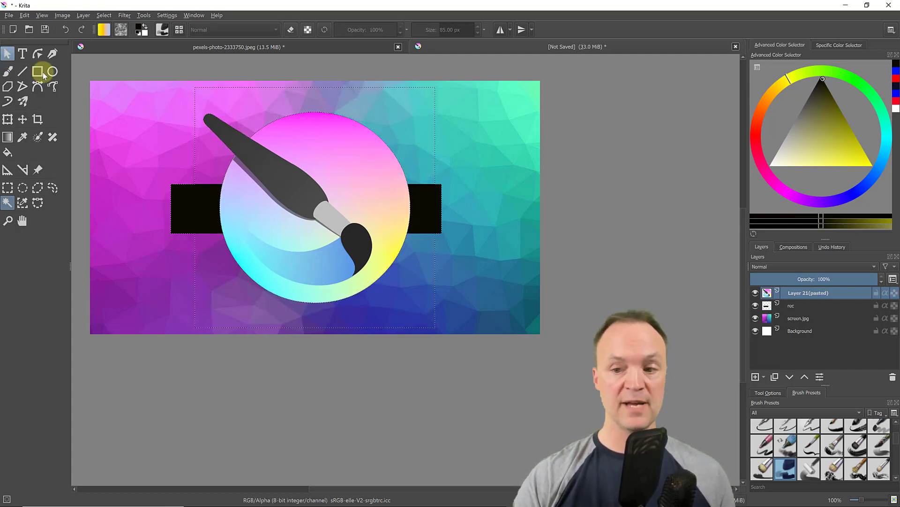
# Rename the pasted layer as "logo"
pyautogui.doubleClick(797, 293)
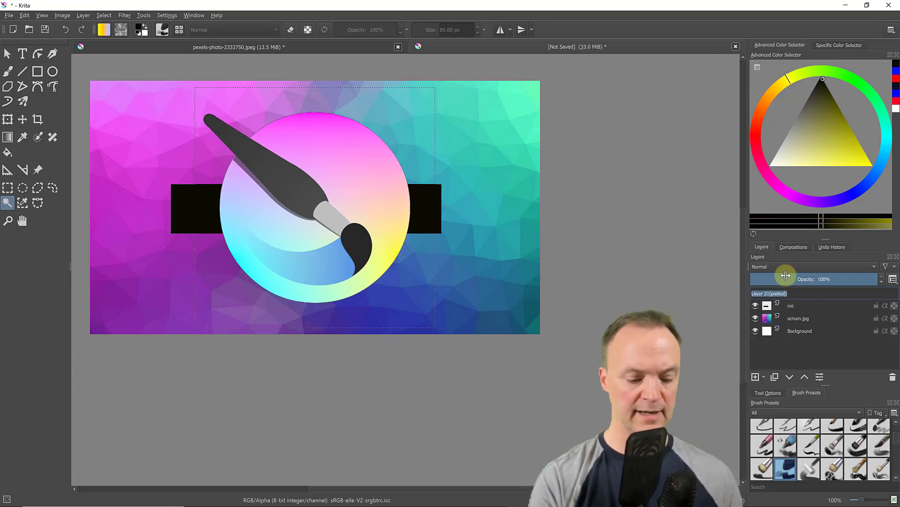
pyautogui.write('logo')
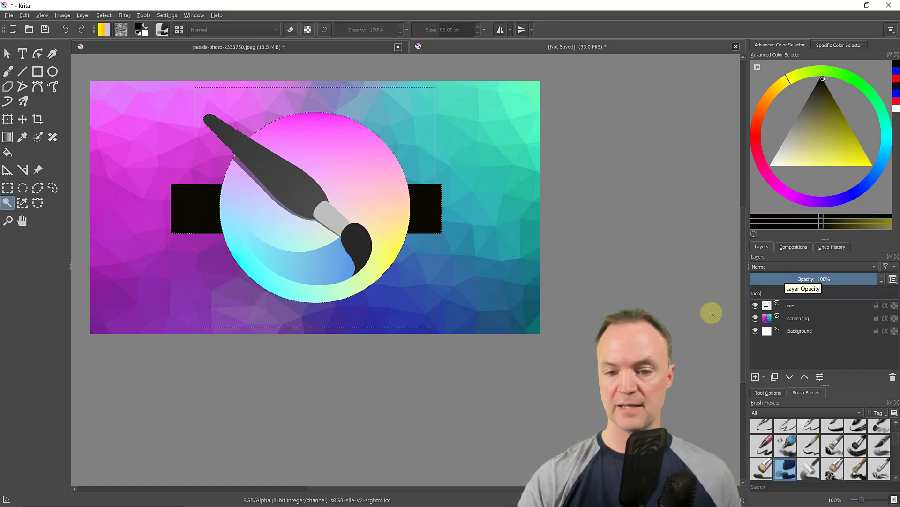
pyautogui.click(7, 54)
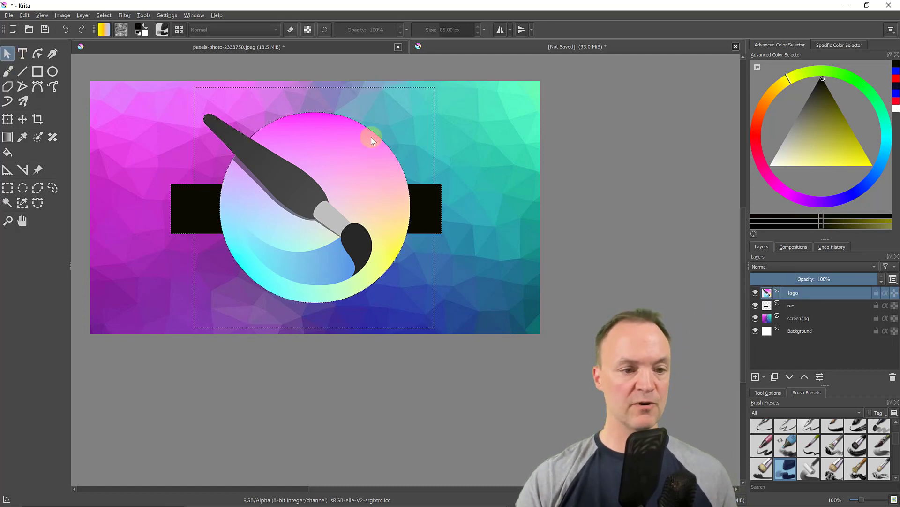
# Clear the selection and move the logo to the right, over the end of the black bar
pyautogui.click(22, 119)
pyautogui.hotkey('ctrl', 'shift', 'a')
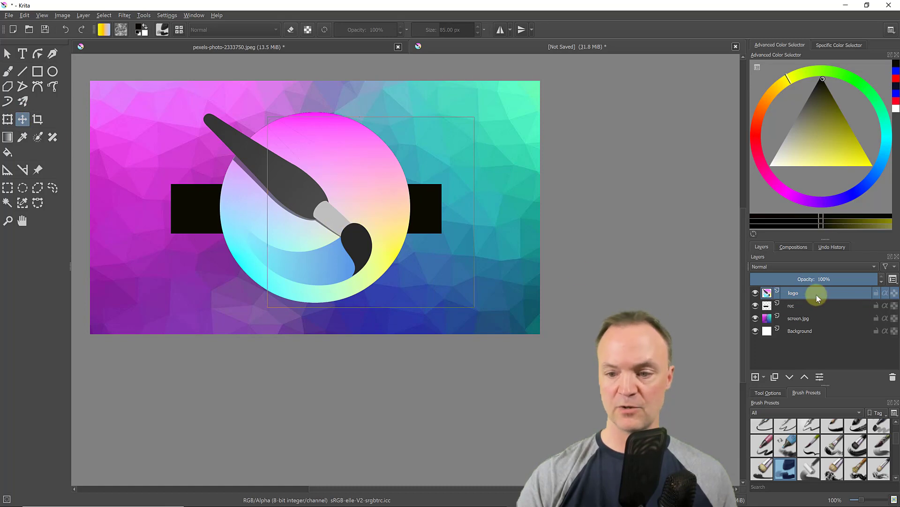
pyautogui.click(103, 15)
pyautogui.click(111, 39)
pyautogui.moveTo(245, 211); pyautogui.dragTo(332, 203)
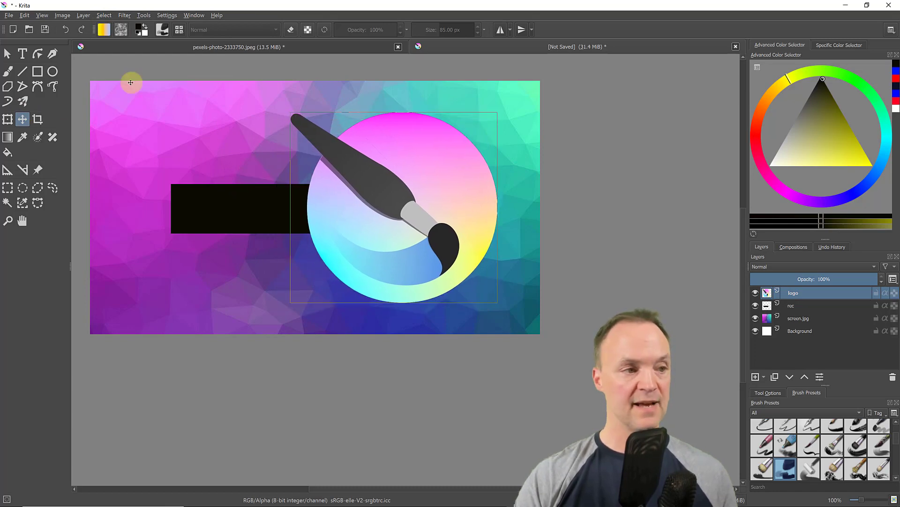
# Shrink the logo to under half its size with the Transform tool and place it over the right end of the black bar
pyautogui.click(8, 118)
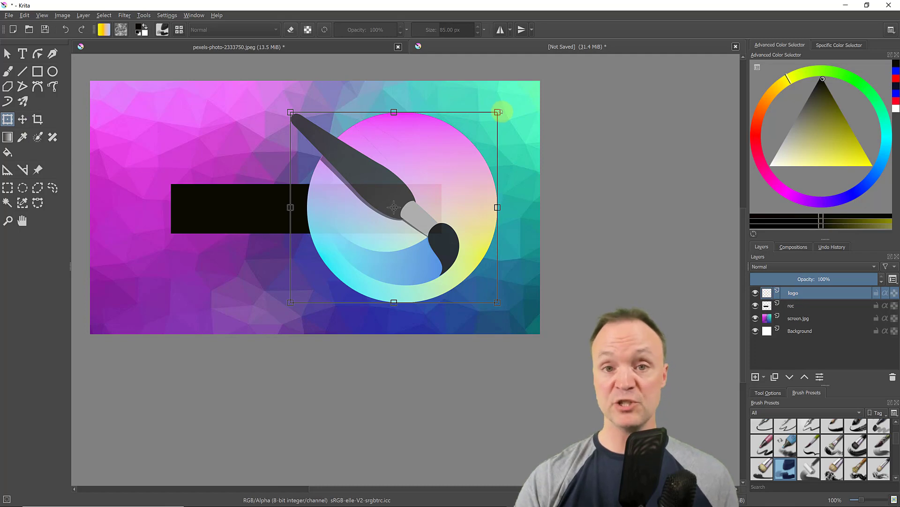
pyautogui.moveTo(497, 112); pyautogui.dragTo(383, 216)
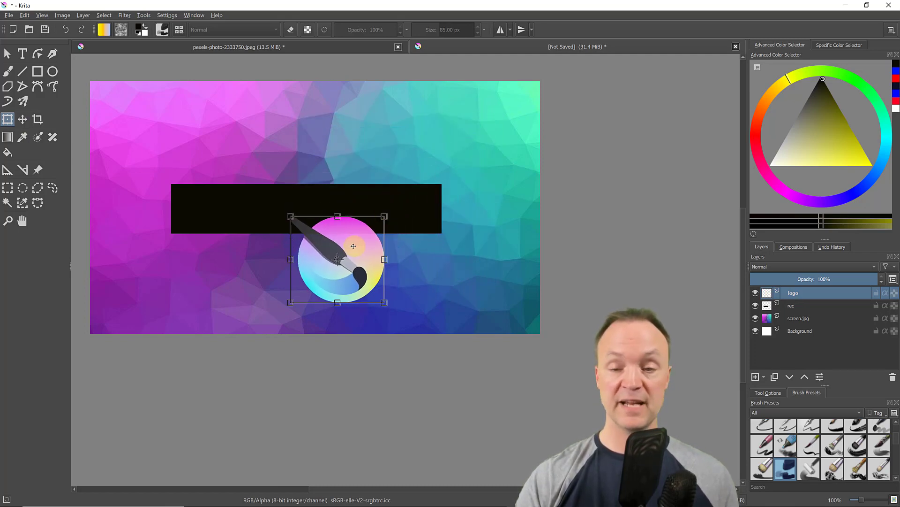
pyautogui.moveTo(356, 253); pyautogui.dragTo(410, 218)
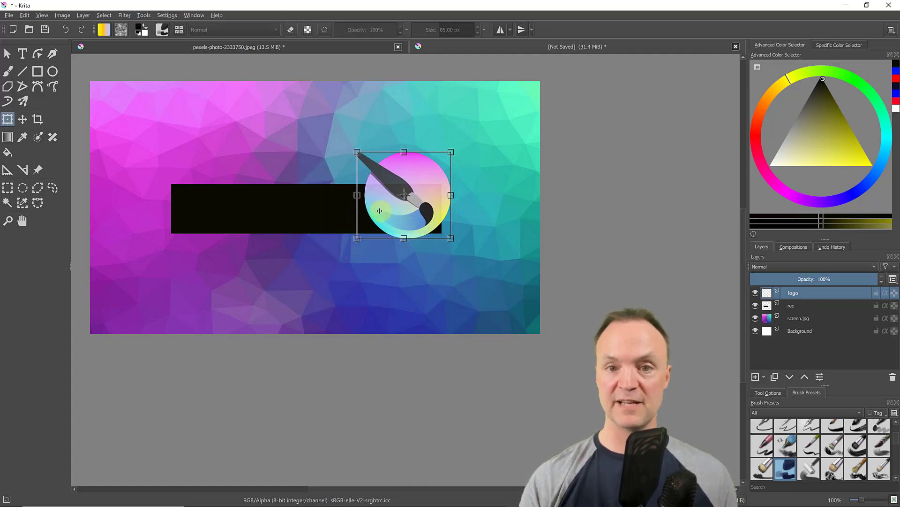
pyautogui.moveTo(395, 219); pyautogui.dragTo(400, 231)
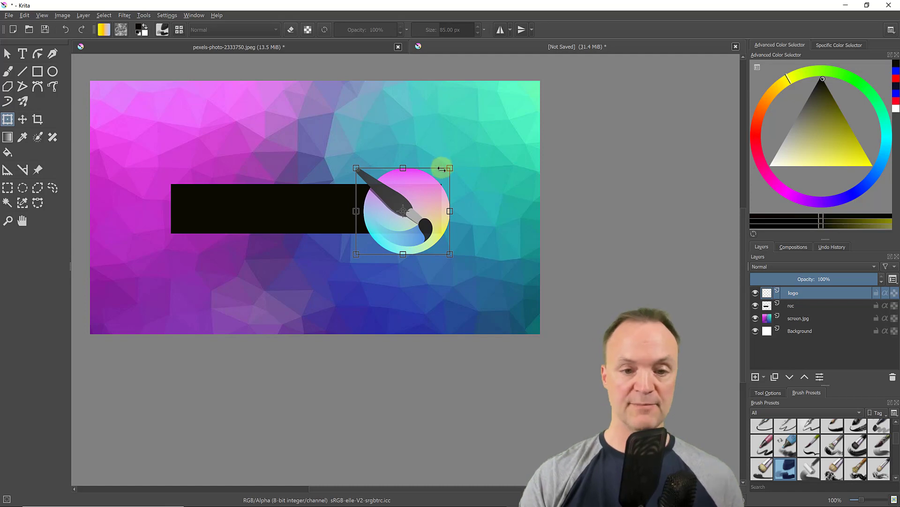
pyautogui.moveTo(452, 168); pyautogui.dragTo(458, 160)
pyautogui.click(8, 54)
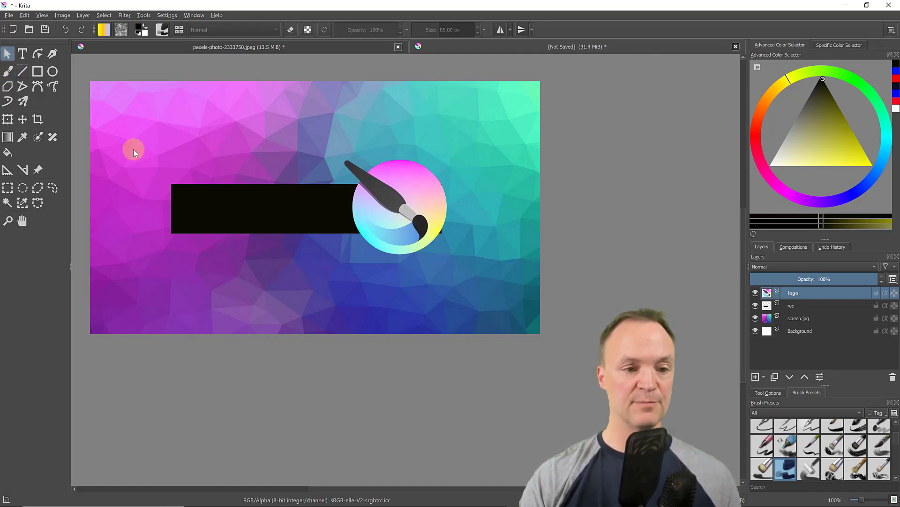
# Nudge the logo slightly right and down with the Move tool so it covers the right end of the bar
pyautogui.click(383, 226)
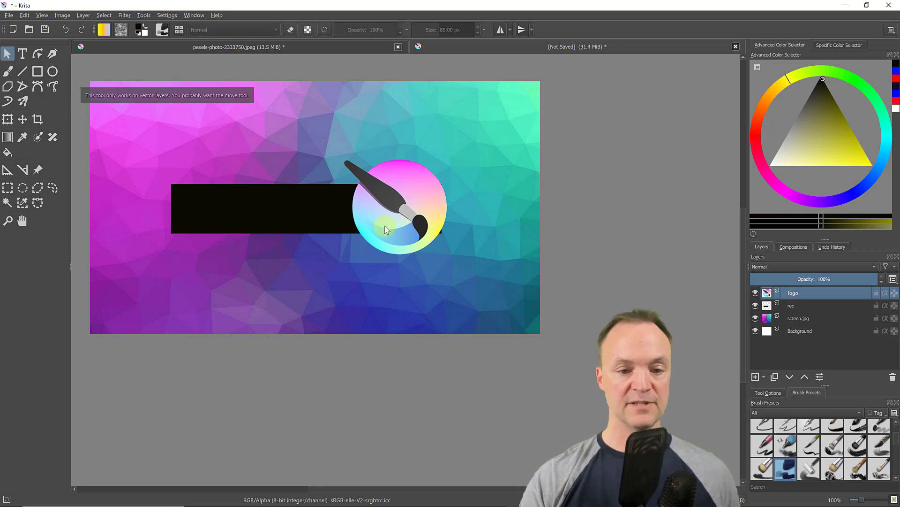
pyautogui.click(23, 119)
pyautogui.moveTo(391, 235); pyautogui.dragTo(395, 237)
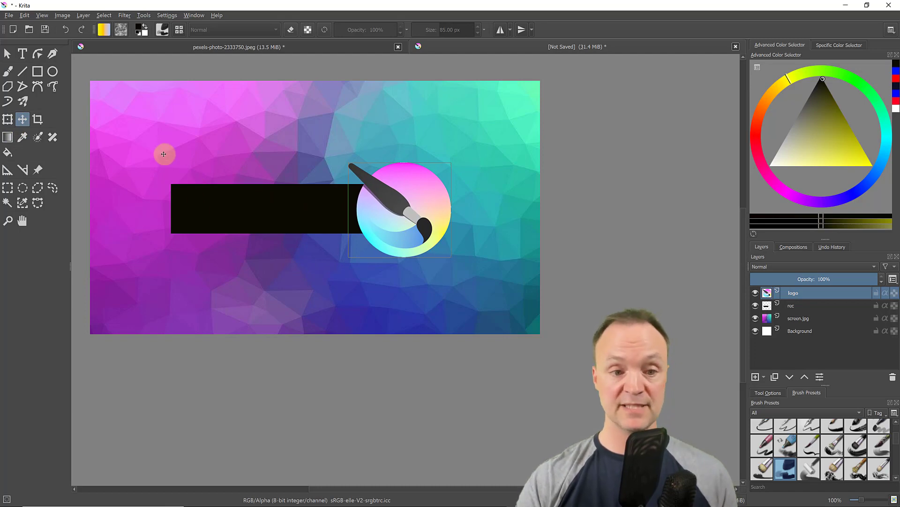
# Create a text object at the upper-left of the black bar and replace its placeholder text with "Krita"
pyautogui.click(142, 30)
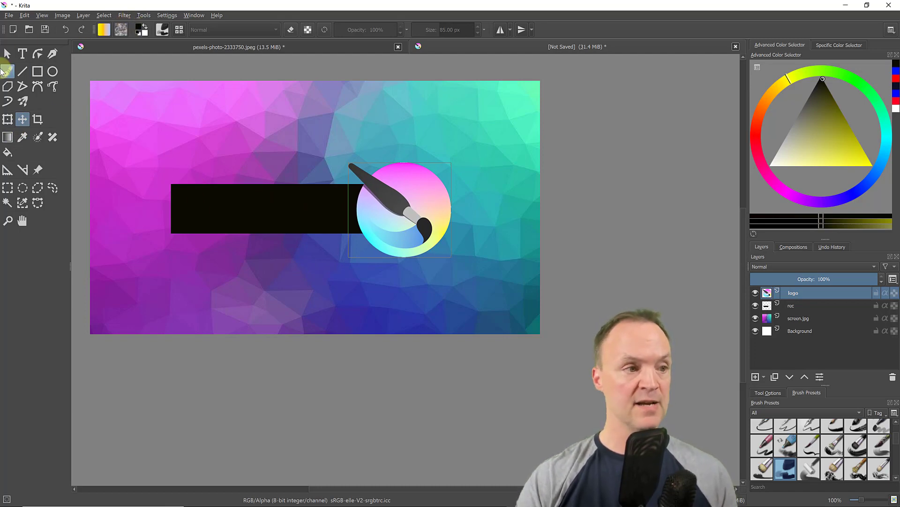
pyautogui.click(22, 54)
pyautogui.click(194, 212)
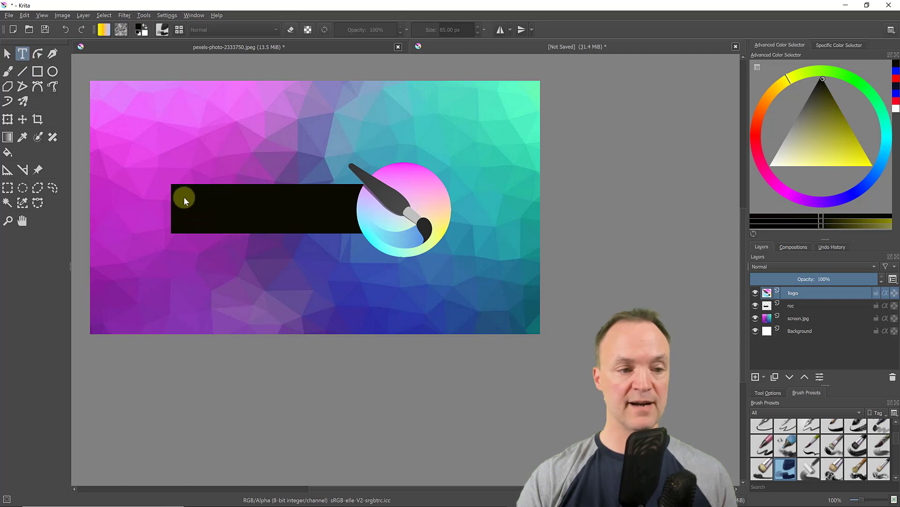
pyautogui.moveTo(178, 189); pyautogui.dragTo(300, 218)
pyautogui.moveTo(501, 247); pyautogui.dragTo(439, 96)
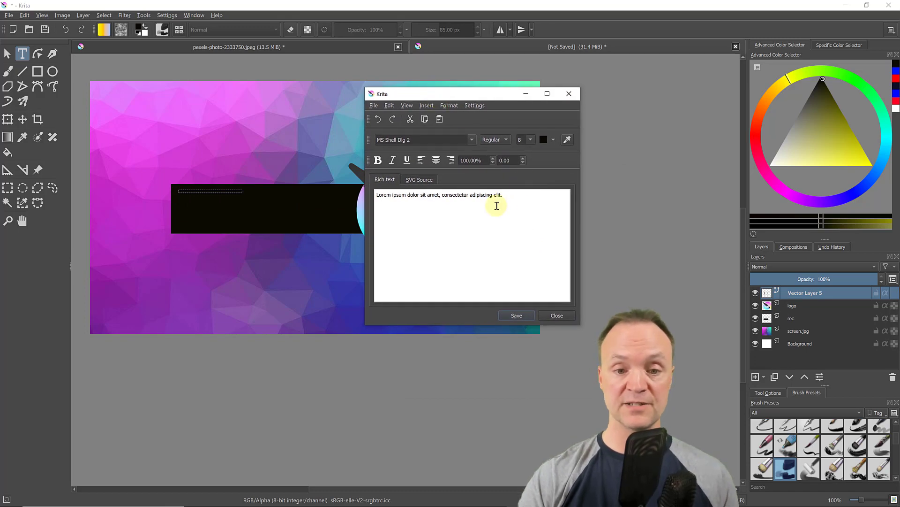
pyautogui.moveTo(508, 193); pyautogui.dragTo(269, 153)
pyautogui.write('Krita')
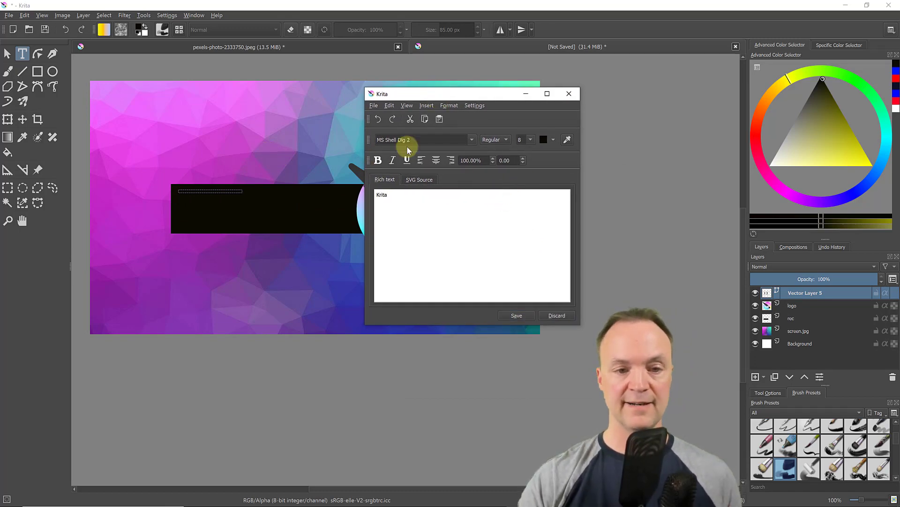
# Set the Krita text's color to white and save it to the canvas
pyautogui.click(554, 141)
pyautogui.click(545, 161)
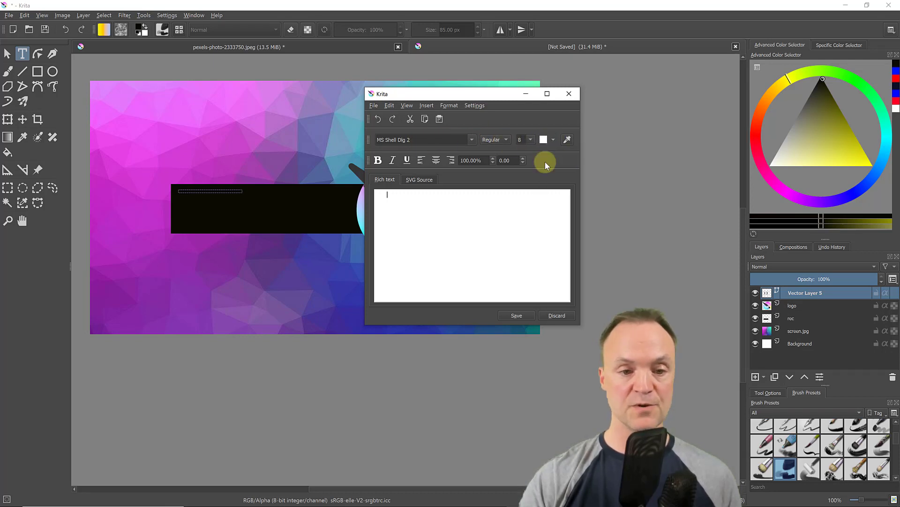
pyautogui.click(515, 316)
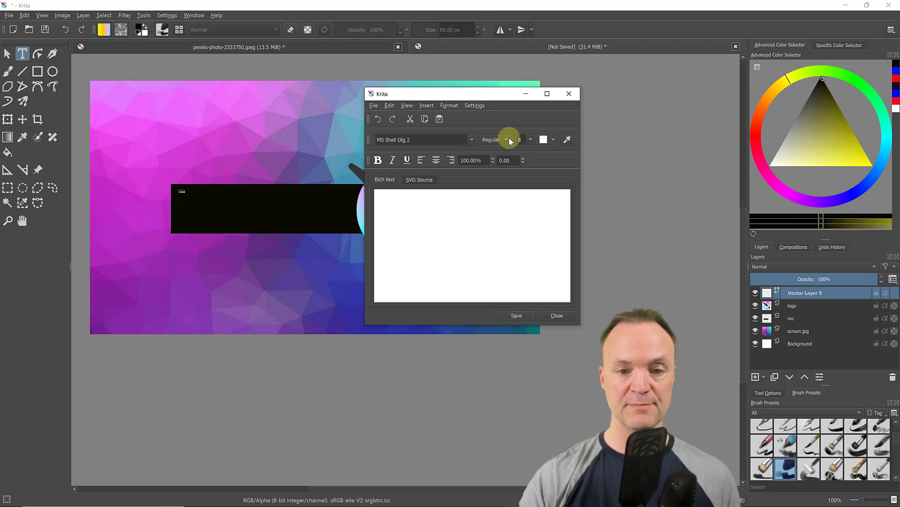
# Set the Krita text's font size to 72 and save the change
pyautogui.click(531, 140)
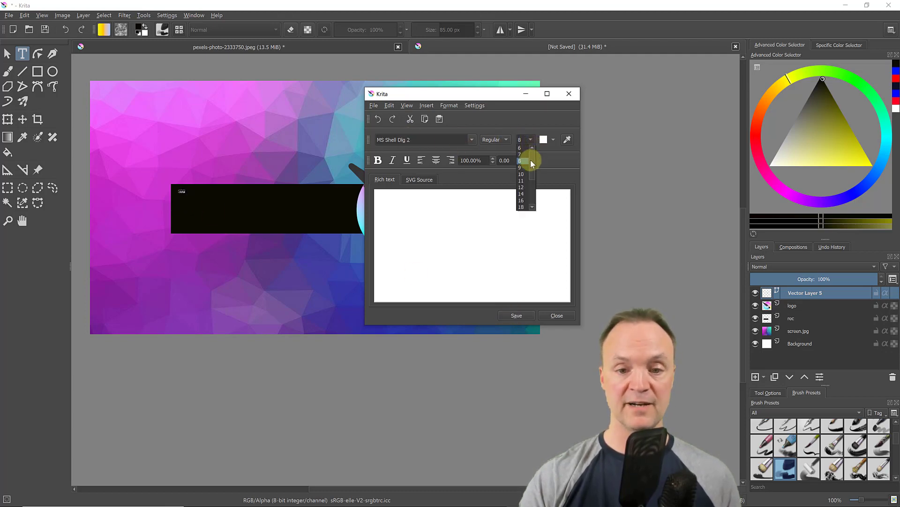
pyautogui.click(525, 208)
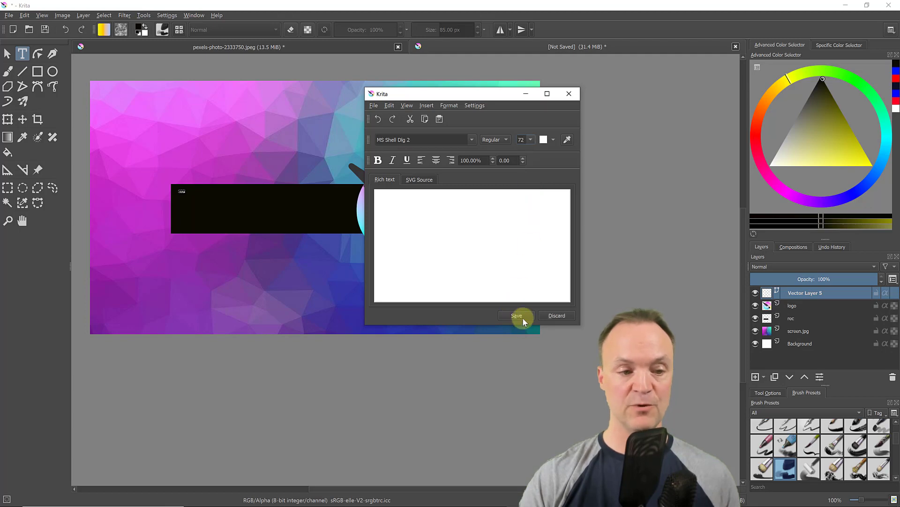
pyautogui.click(521, 316)
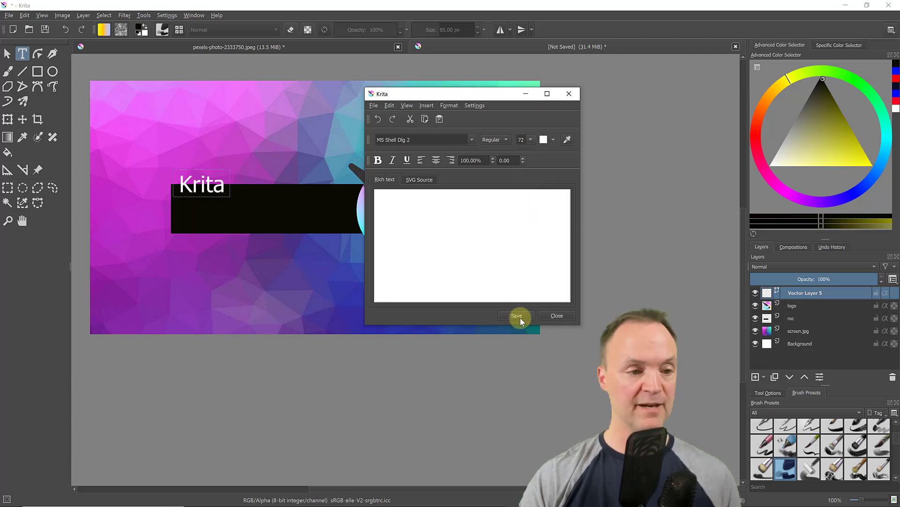
# Set the Krita text's font size to 230 and save the change
pyautogui.doubleClick(523, 140)
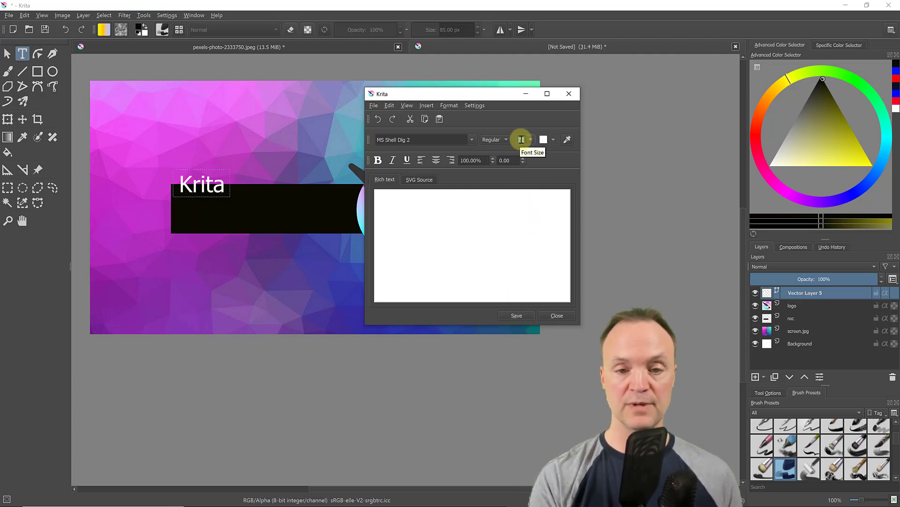
pyautogui.write('230')
pyautogui.press('Return')
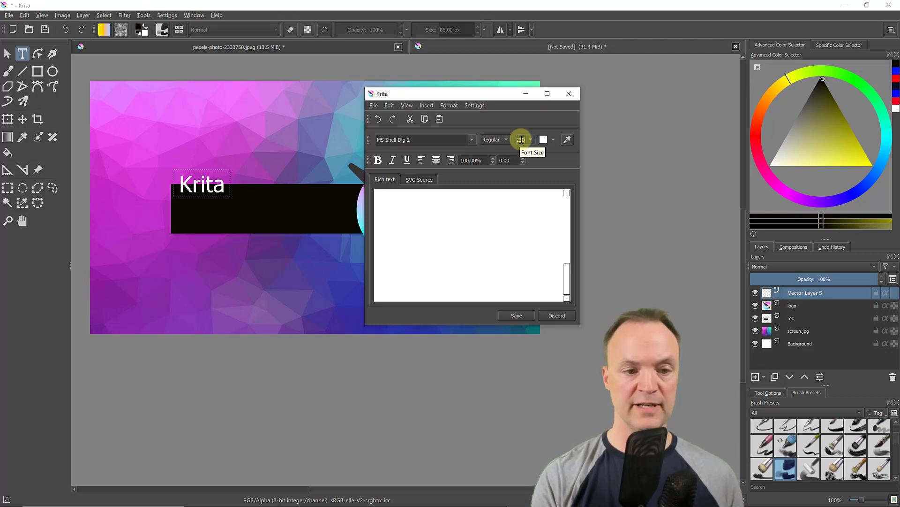
pyautogui.click(516, 315)
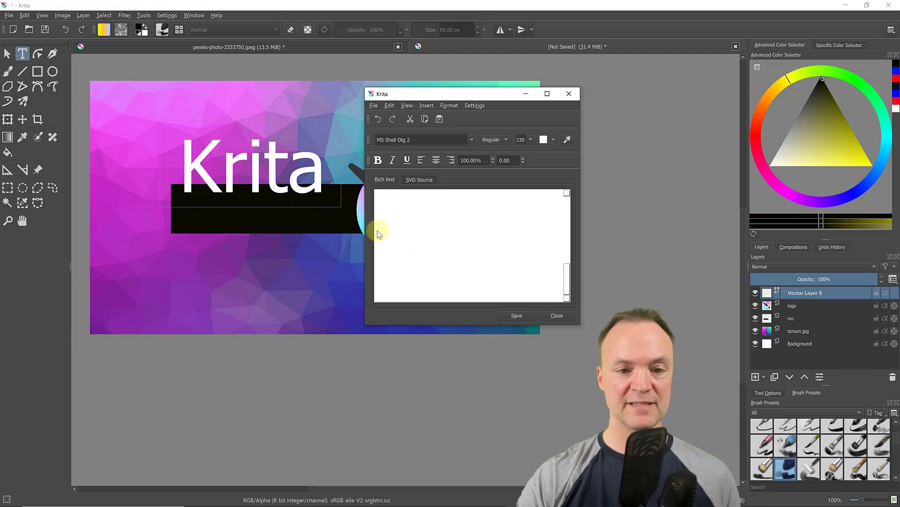
# Change the text's font to Berlin Sans FB Demi, save it and close the text editor
pyautogui.click(472, 140)
pyautogui.scroll(-2, 426, 196)
pyautogui.scroll(-2, 426, 195)
pyautogui.click(423, 222)
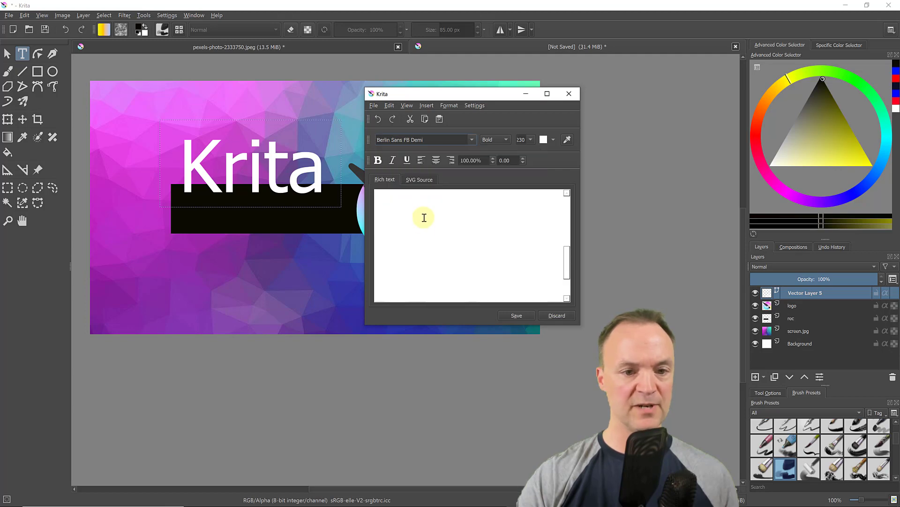
pyautogui.click(518, 314)
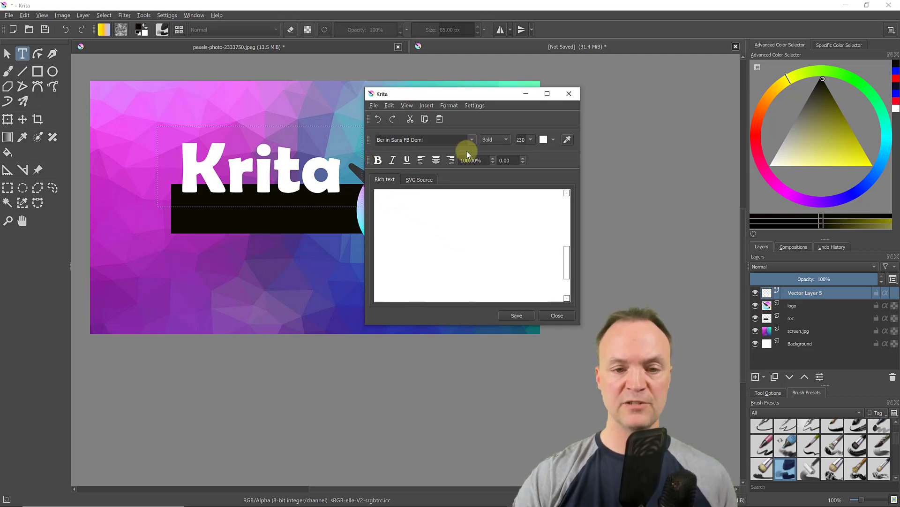
pyautogui.click(516, 313)
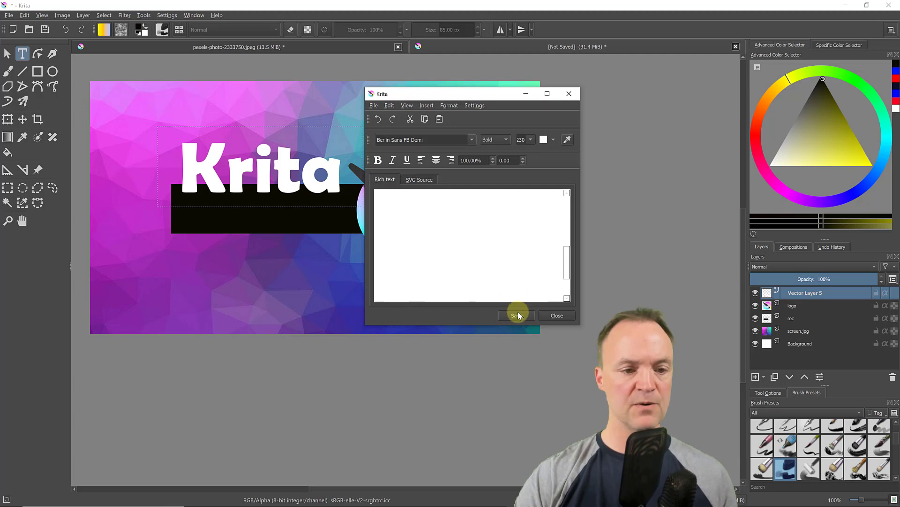
pyautogui.click(553, 315)
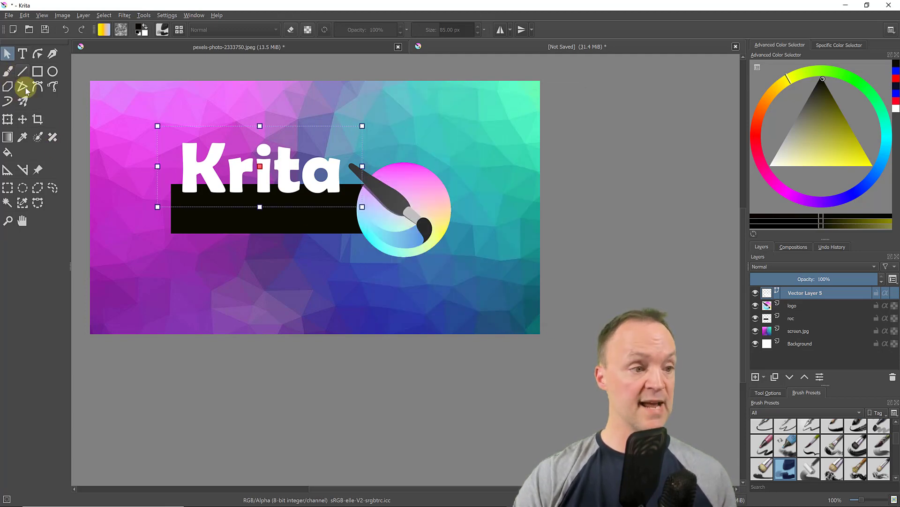
# Move the Krita text down onto the black bar with the Move tool
pyautogui.click(22, 119)
pyautogui.moveTo(247, 179); pyautogui.dragTo(243, 215)
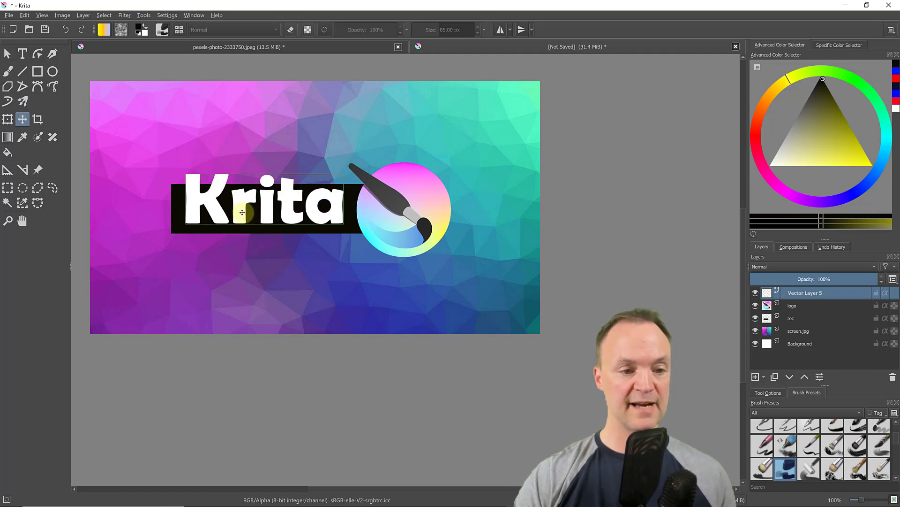
# Hide the screen.jpg, black bar and logo layers so only the text and white background are shown
pyautogui.click(755, 330)
pyautogui.click(756, 318)
pyautogui.click(755, 306)
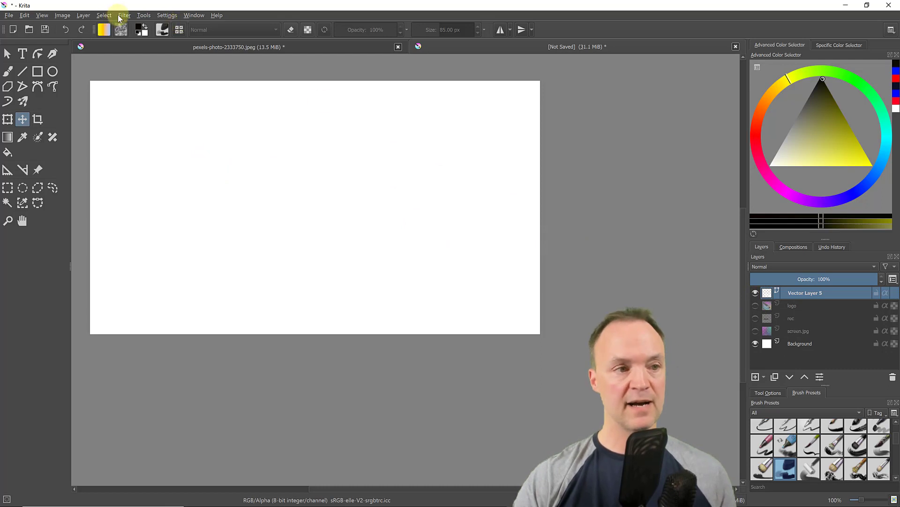
# Open the layer styles of the Krita text layer and enable Drop Shadow, keeping the text in view
pyautogui.click(83, 15)
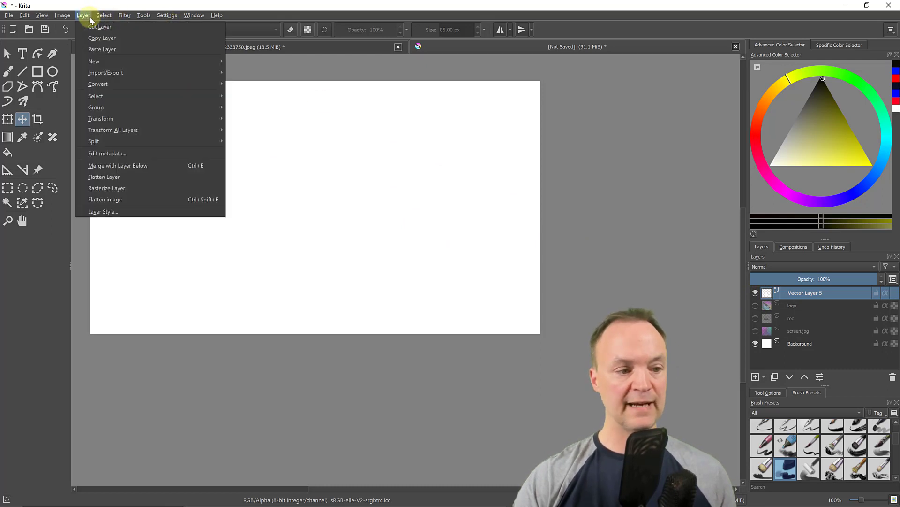
pyautogui.click(118, 212)
pyautogui.moveTo(343, 80); pyautogui.dragTo(407, 76)
pyautogui.click(345, 117)
pyautogui.moveTo(389, 77); pyautogui.dragTo(414, 75)
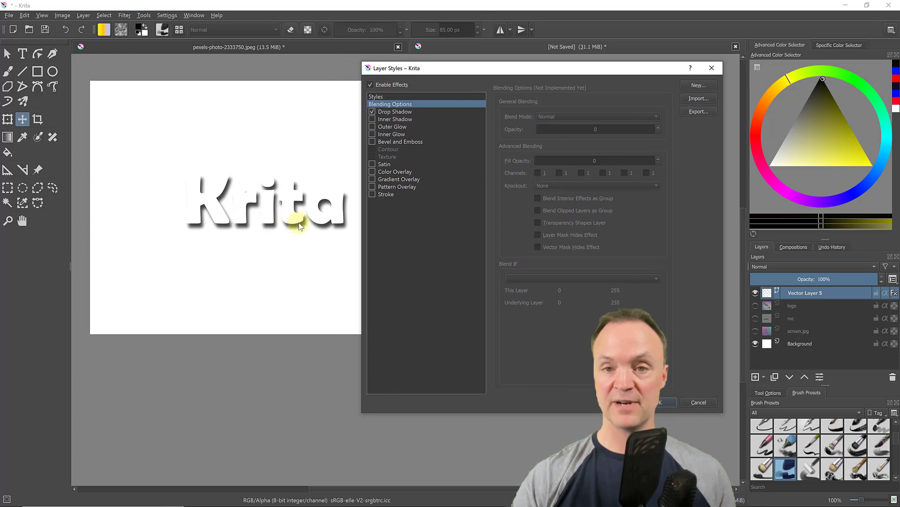
# Try a drop shadow angle of -172° and a Bevel and Emboss effect on the text, and cancel the layer styles
pyautogui.click(396, 112)
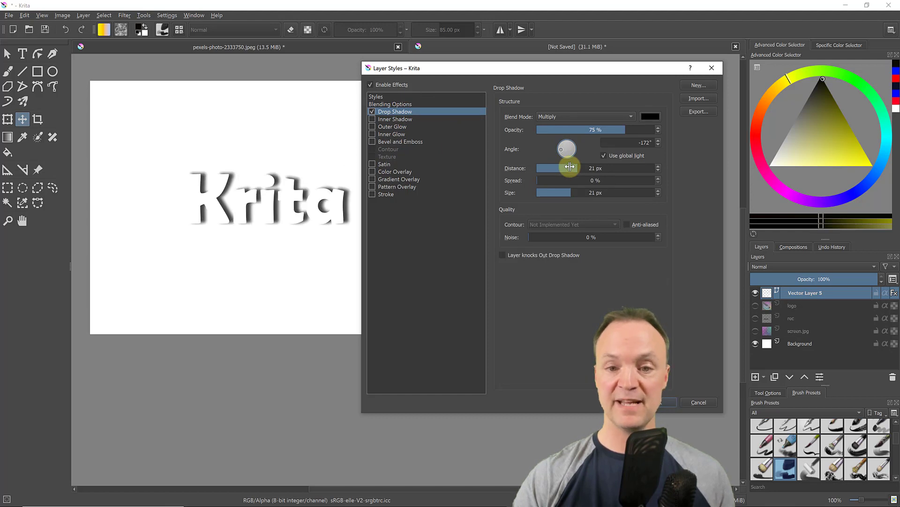
pyautogui.click(393, 142)
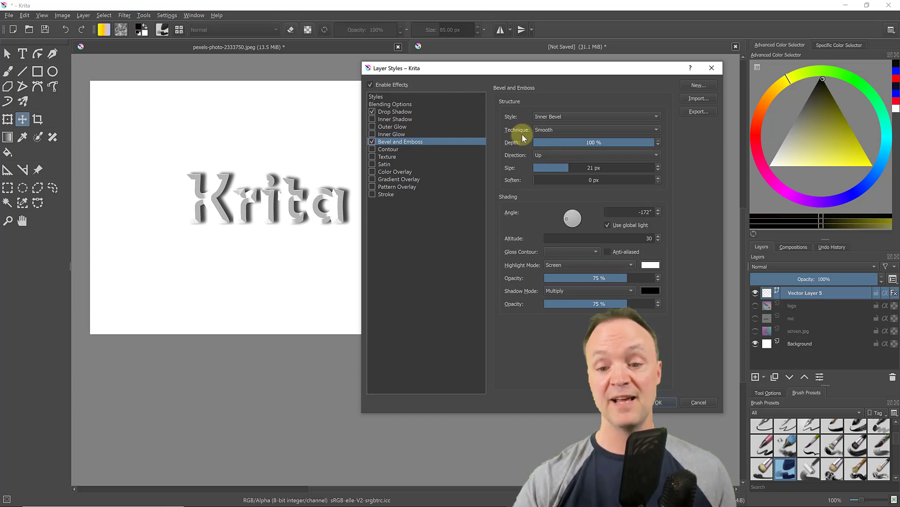
pyautogui.click(699, 402)
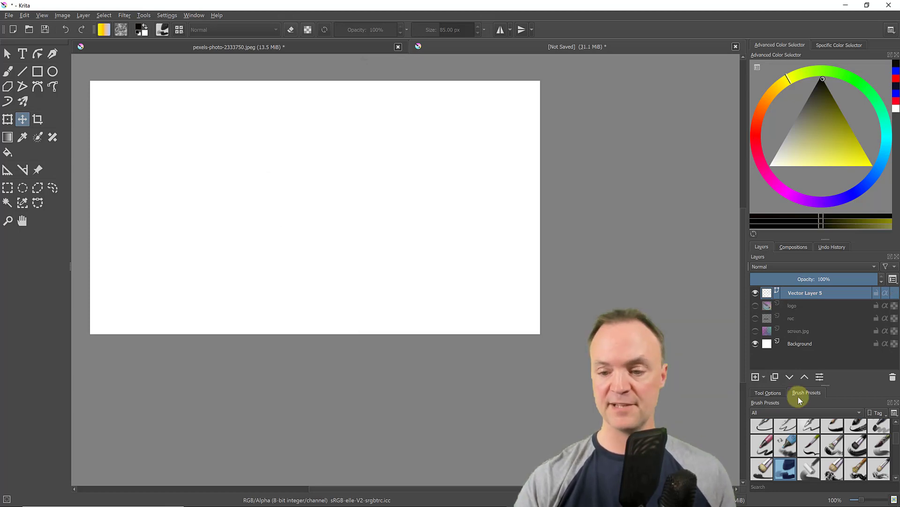
# Show the screen.jpg, black bar and logo layers again
pyautogui.click(756, 330)
pyautogui.click(755, 318)
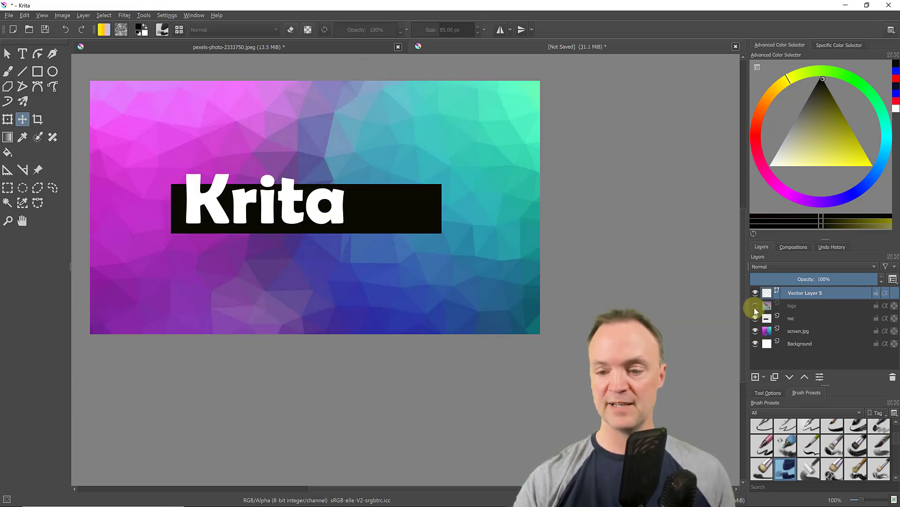
pyautogui.click(755, 306)
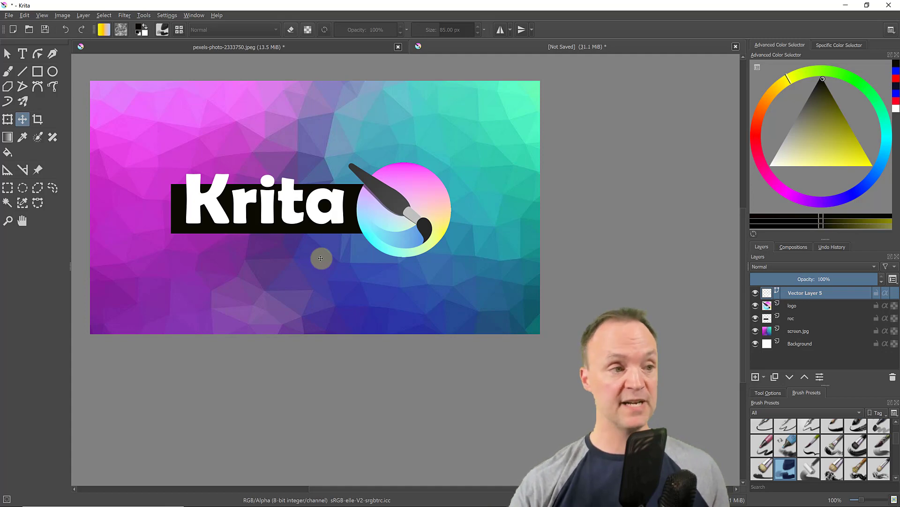
# Save the banner in the Krita Files folder as a PNG image named thumb, keeping the default PNG options
pyautogui.click(8, 15)
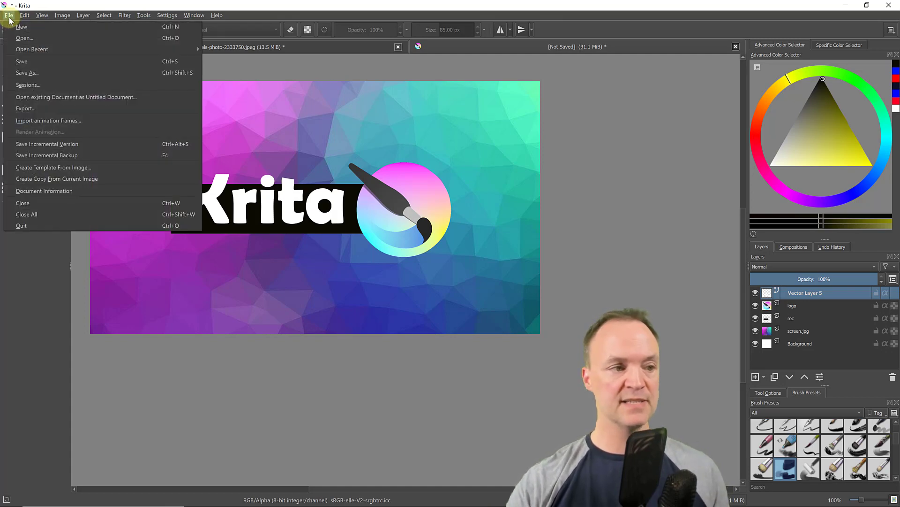
pyautogui.click(26, 64)
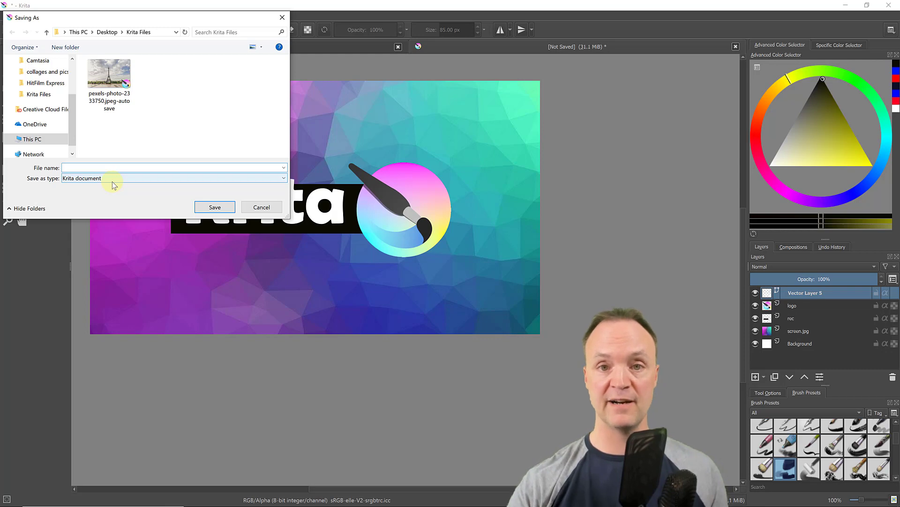
pyautogui.click(150, 178)
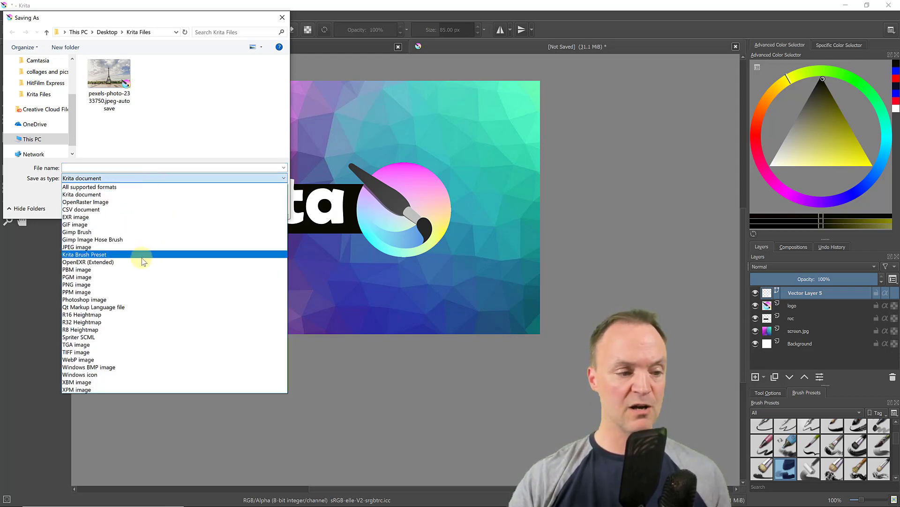
pyautogui.click(141, 285)
pyautogui.click(103, 170)
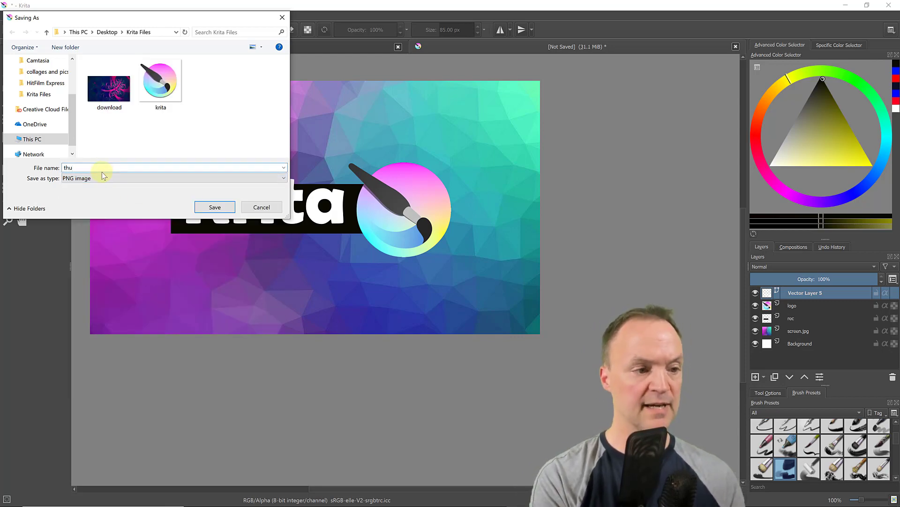
pyautogui.click(215, 208)
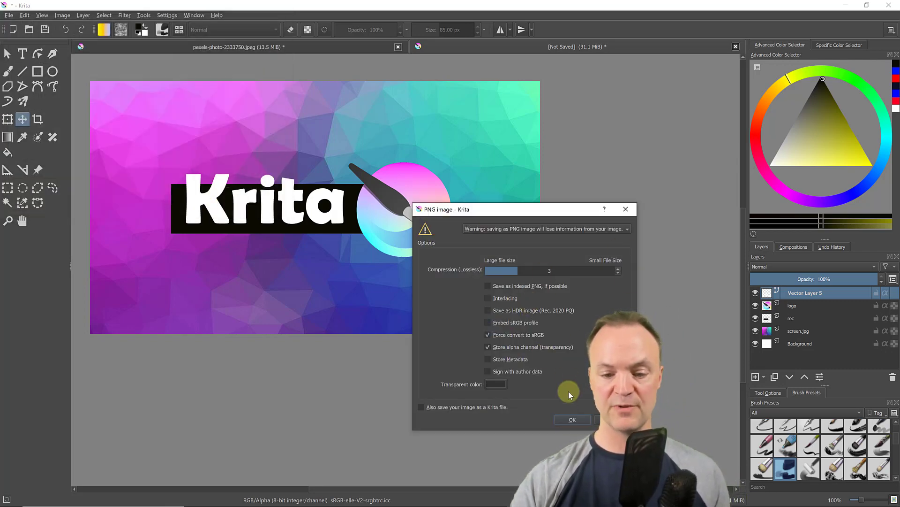
pyautogui.click(572, 420)
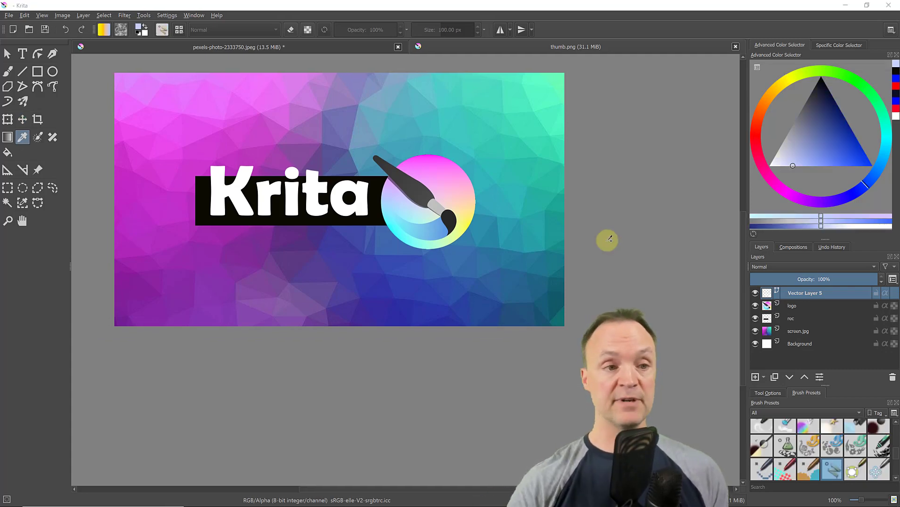
# Switch to the open Eiffel Tower photo, pexels-photo-2333750.jpeg
pyautogui.click(253, 49)
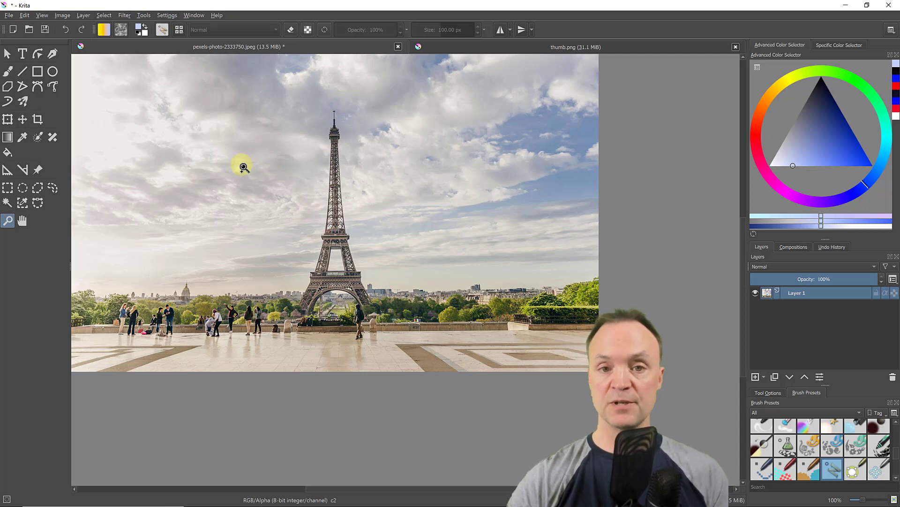
# Crop the photo to a tall, narrow frame around the Eiffel Tower with the Crop tool
pyautogui.click(38, 120)
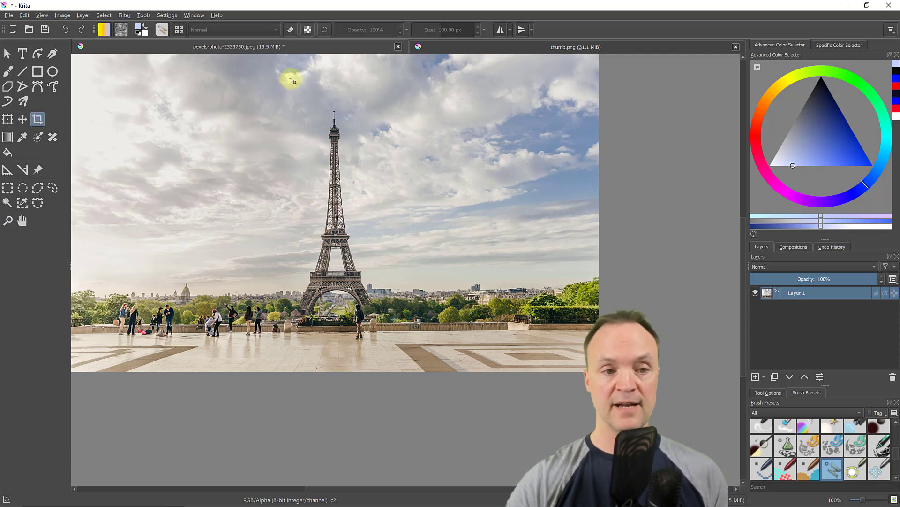
pyautogui.click(276, 95)
pyautogui.moveTo(276, 95); pyautogui.dragTo(394, 348)
pyautogui.press('Return')
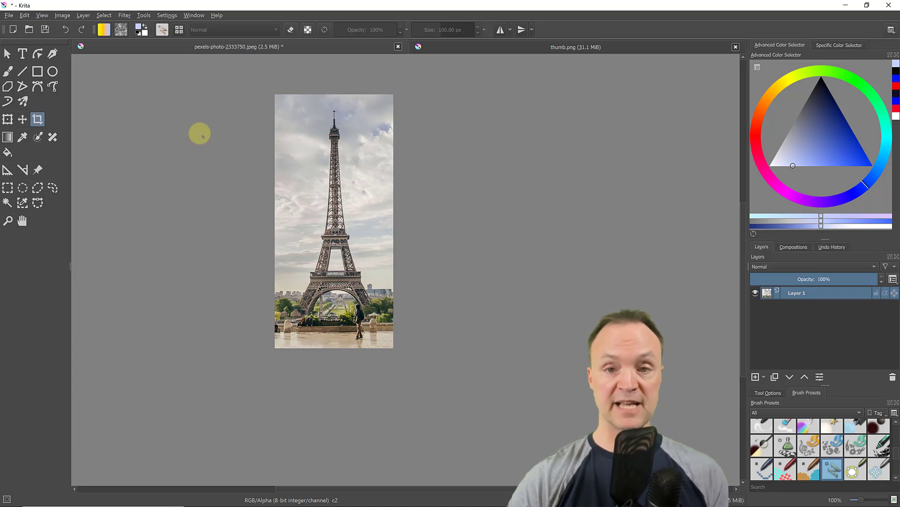
# Undo the crop of the Eiffel Tower photo
pyautogui.click(65, 30)
pyautogui.click(65, 30)
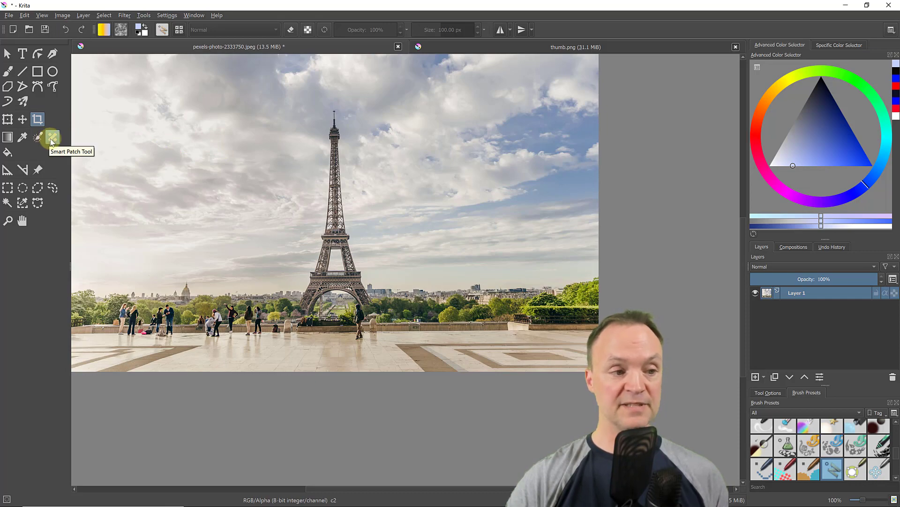
# Remove the domed tower from the skyline behind the people with the Smart Patch Tool
pyautogui.scroll(3, 159, 321)
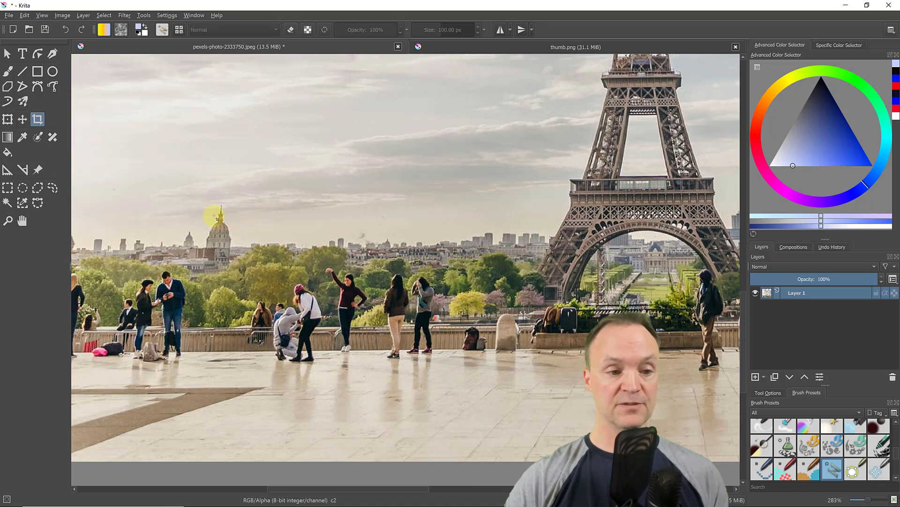
pyautogui.click(53, 137)
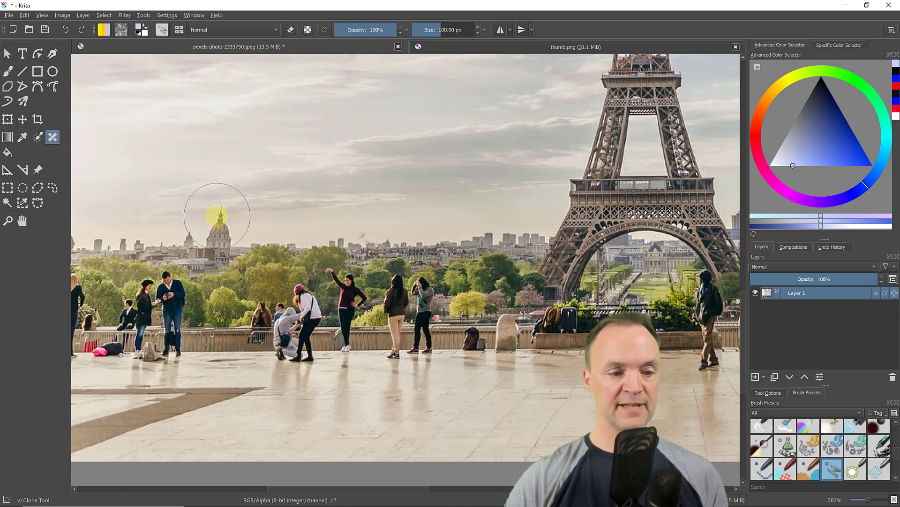
pyautogui.click(217, 215)
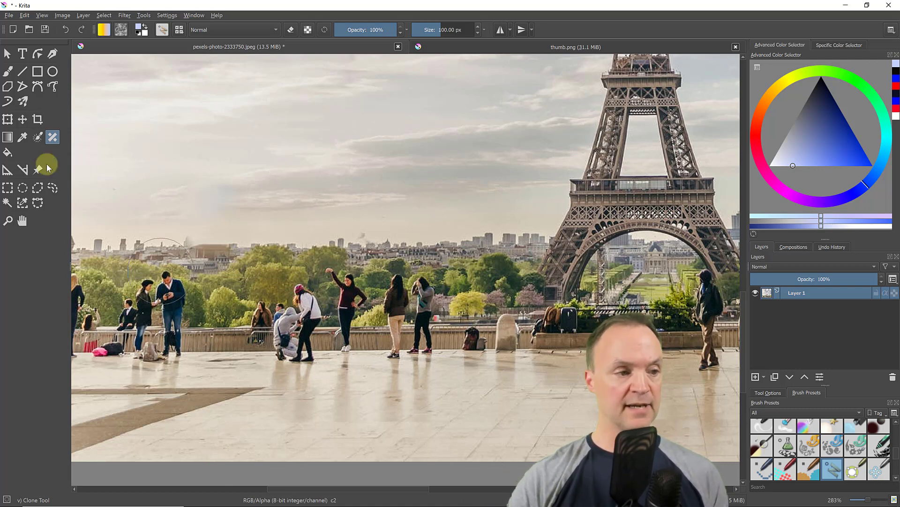
# Patch out the stone post beside the walking person under the tower with the Smart Patch Tool
pyautogui.click(22, 221)
pyautogui.moveTo(438, 348); pyautogui.dragTo(2, 202)
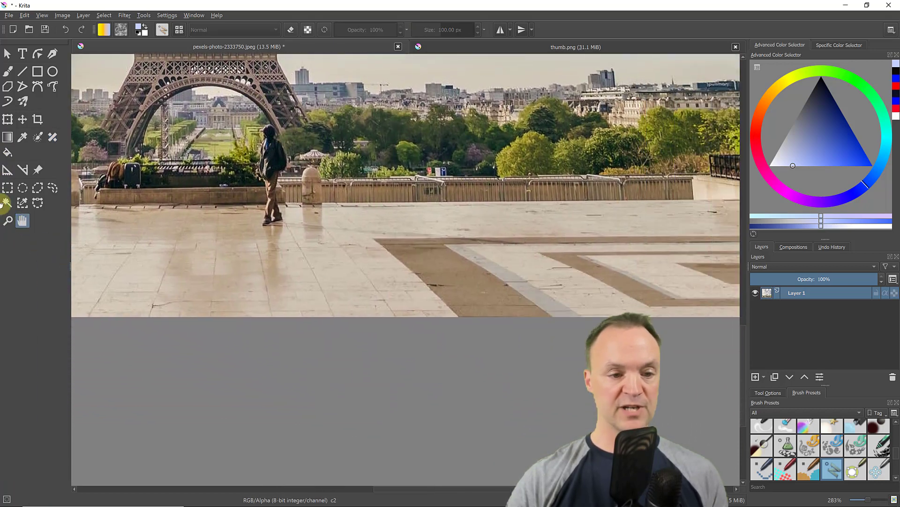
pyautogui.click(51, 141)
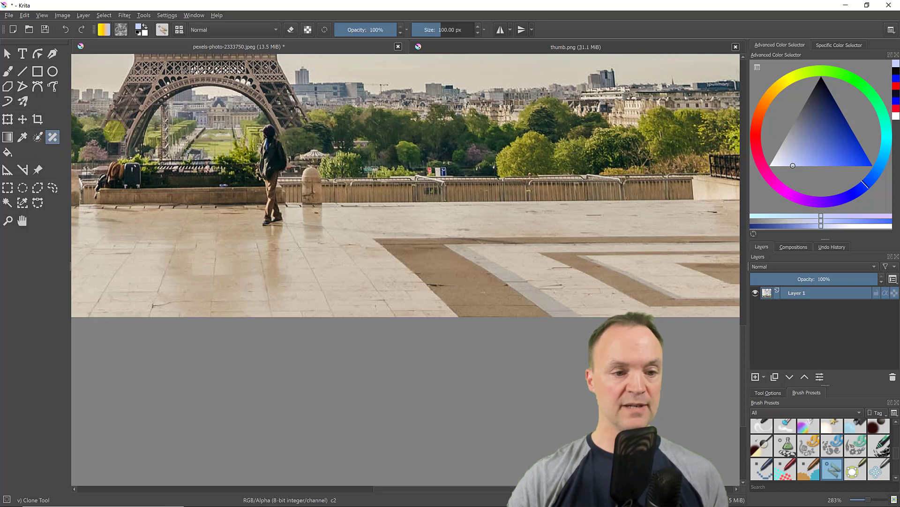
pyautogui.click(318, 182)
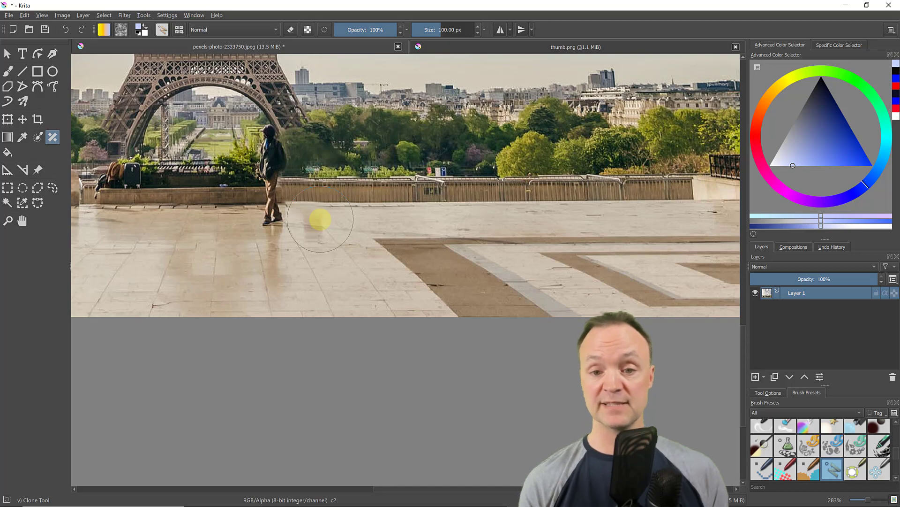
# With the Clone Tool brush at 100 px, copy the two standing women to the plaza's right side and the walking person to its lower left
pyautogui.scroll(-5, 320, 219)
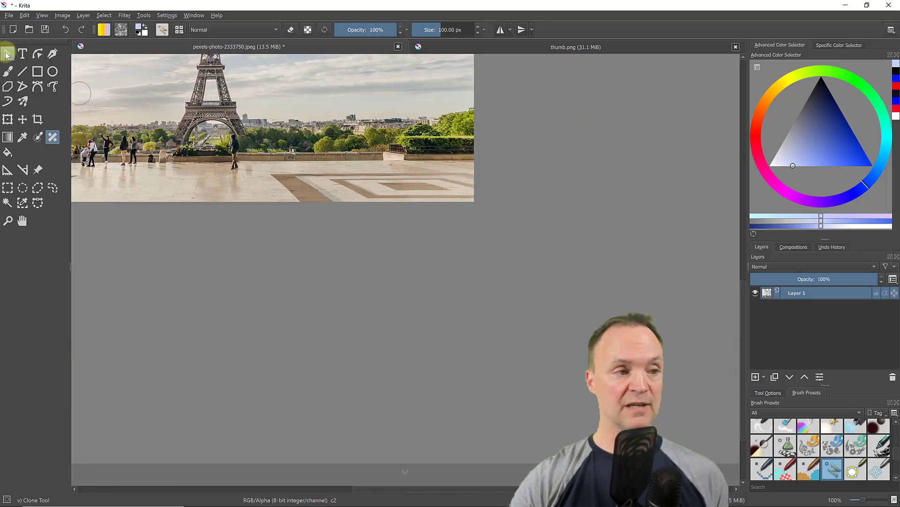
pyautogui.click(23, 220)
pyautogui.scroll(3, 291, 261)
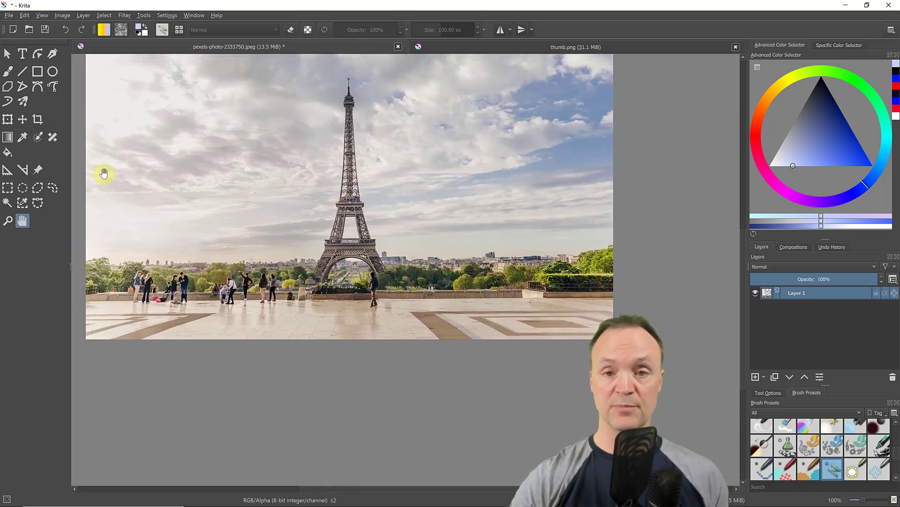
pyautogui.click(7, 73)
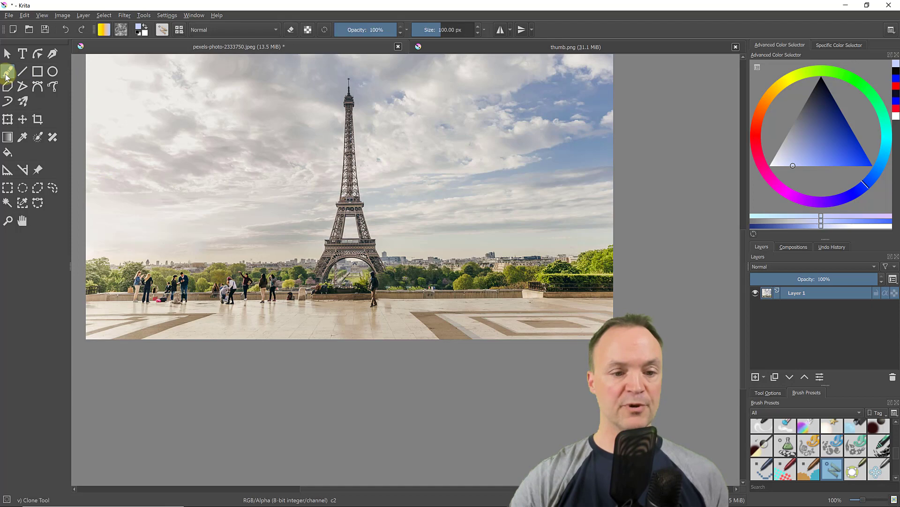
pyautogui.click(183, 34)
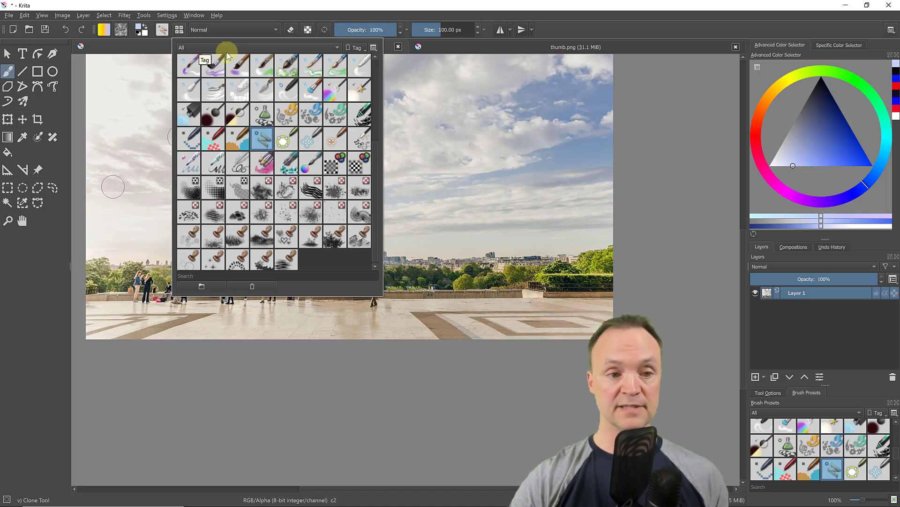
pyautogui.moveTo(268, 141)
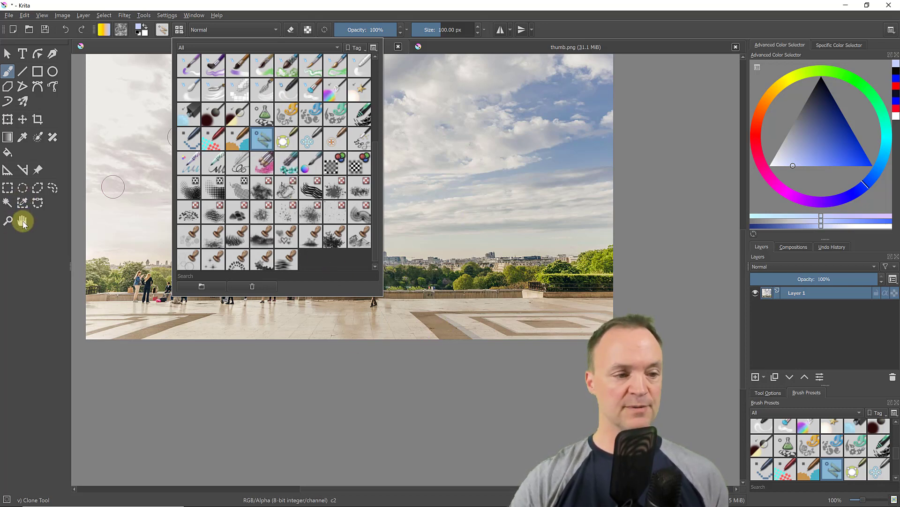
pyautogui.click(224, 390)
pyautogui.scroll(1, 390, 299)
pyautogui.moveTo(390, 299)
pyautogui.mouseDown()
pyautogui.moveTo(306, 316)
pyautogui.moveTo(190, 285)
pyautogui.moveTo(213, 280)
pyautogui.moveTo(210, 265)
pyautogui.moveTo(203, 268)
pyautogui.moveTo(223, 273)
pyautogui.moveTo(214, 277)
pyautogui.mouseUp()
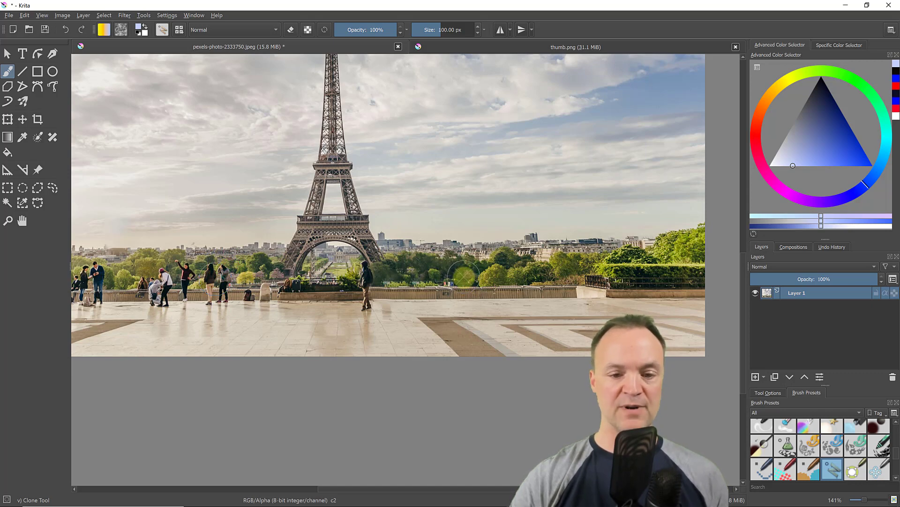
pyautogui.moveTo(479, 276)
pyautogui.mouseDown()
pyautogui.moveTo(486, 303)
pyautogui.moveTo(476, 302)
pyautogui.moveTo(494, 302)
pyautogui.moveTo(483, 295)
pyautogui.moveTo(487, 274)
pyautogui.moveTo(502, 330)
pyautogui.moveTo(491, 369)
pyautogui.mouseUp()
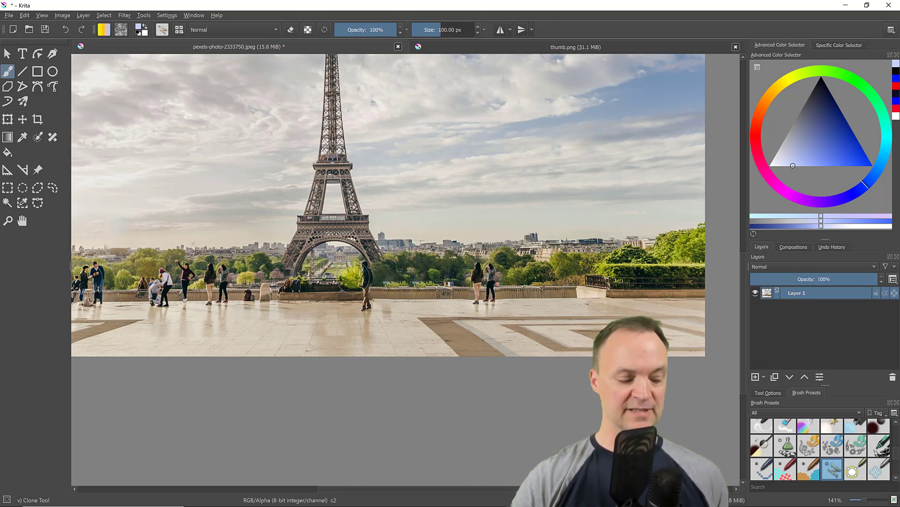
pyautogui.moveTo(331, 276); pyautogui.dragTo(368, 276)
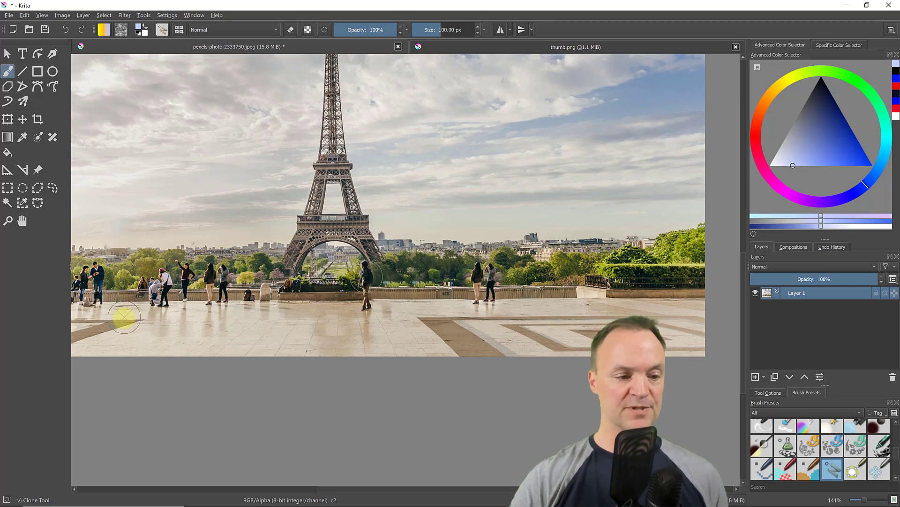
pyautogui.moveTo(121, 313)
pyautogui.mouseDown()
pyautogui.moveTo(122, 340)
pyautogui.moveTo(113, 338)
pyautogui.moveTo(120, 328)
pyautogui.moveTo(160, 341)
pyautogui.moveTo(125, 338)
pyautogui.moveTo(185, 291)
pyautogui.moveTo(131, 321)
pyautogui.mouseUp()
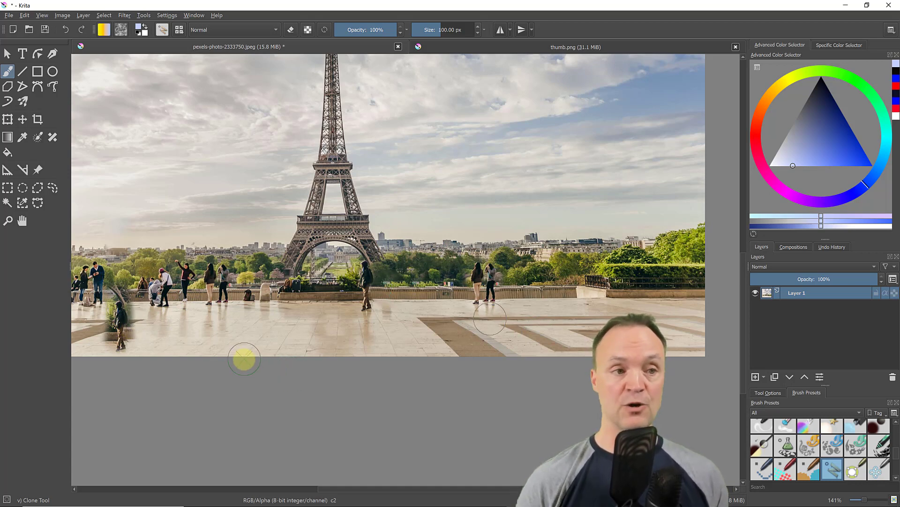
# With the Distort Grow brush, enlarge the walking person by the tower at about 320 px and the original two women at about 165 px
pyautogui.click(163, 30)
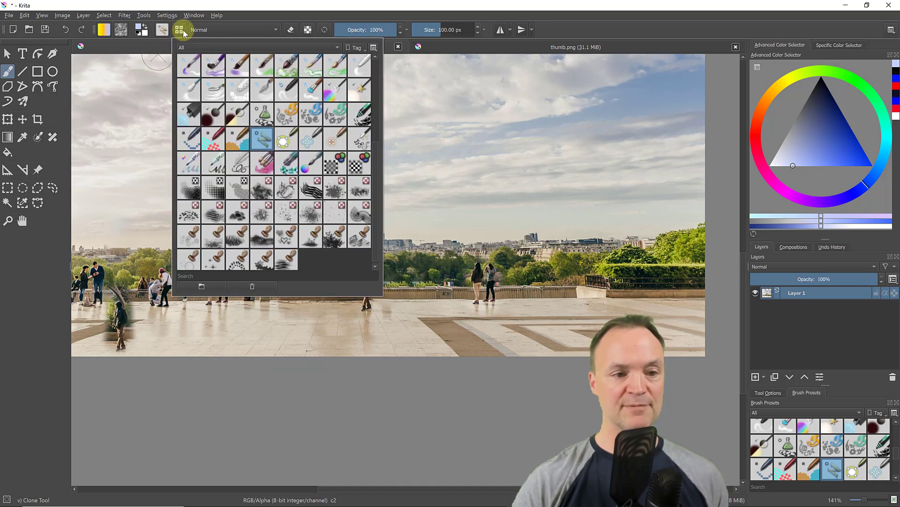
pyautogui.click(287, 139)
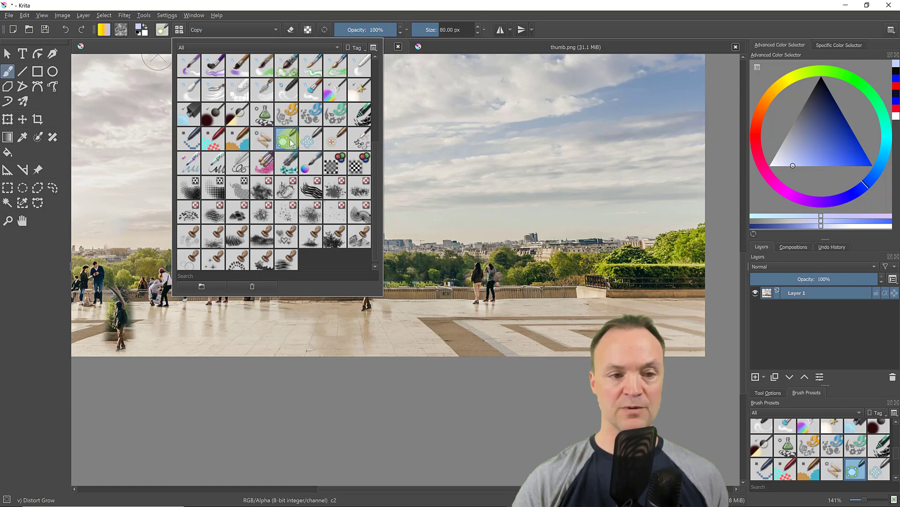
pyautogui.click(368, 419)
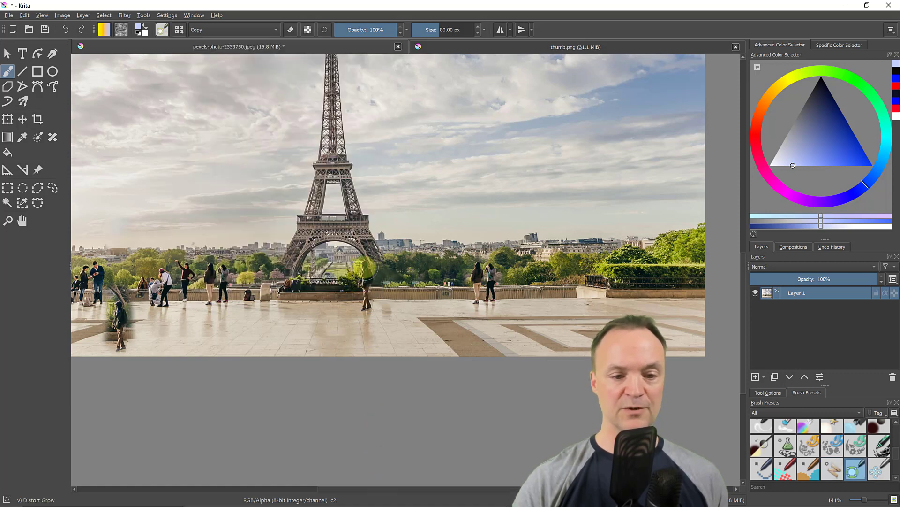
pyautogui.moveTo(457, 29)
pyautogui.mouseDown()
pyautogui.moveTo(428, 28)
pyautogui.moveTo(462, 30)
pyautogui.mouseUp()
pyautogui.moveTo(367, 280); pyautogui.dragTo(427, 331)
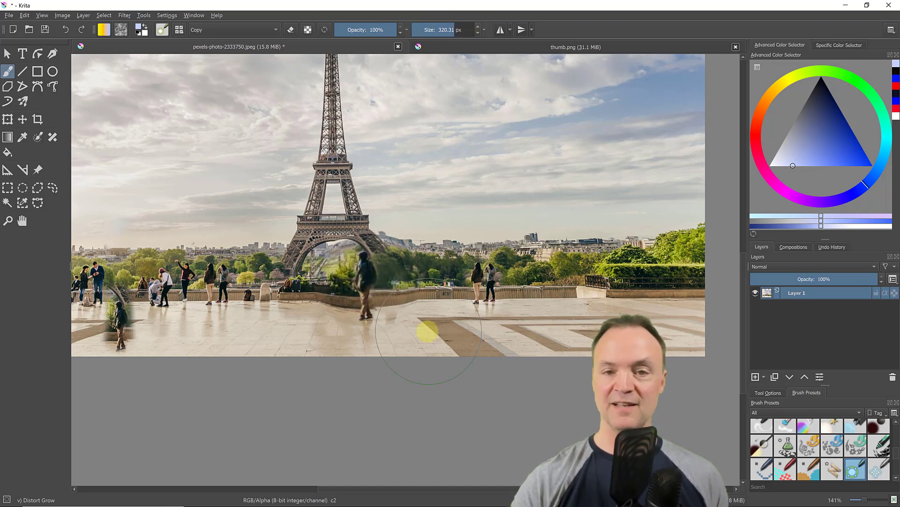
pyautogui.moveTo(466, 28); pyautogui.dragTo(446, 31)
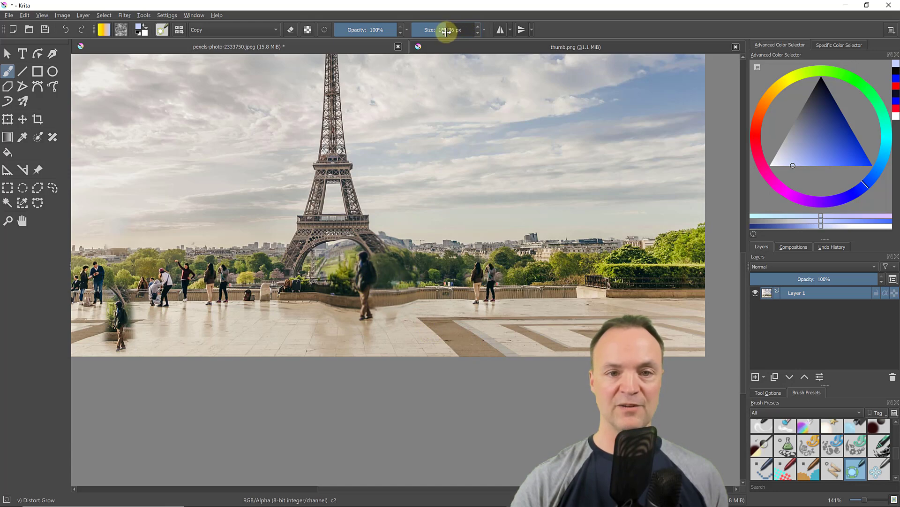
pyautogui.moveTo(212, 271); pyautogui.dragTo(216, 278)
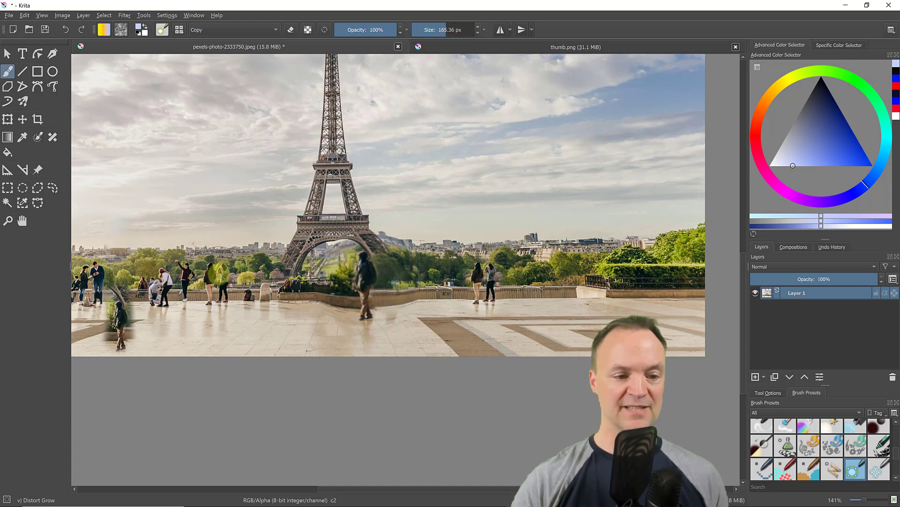
# Warp the group of people on the plaza's left side with the Distort Move brush at 80 px
pyautogui.click(162, 30)
pyautogui.click(179, 30)
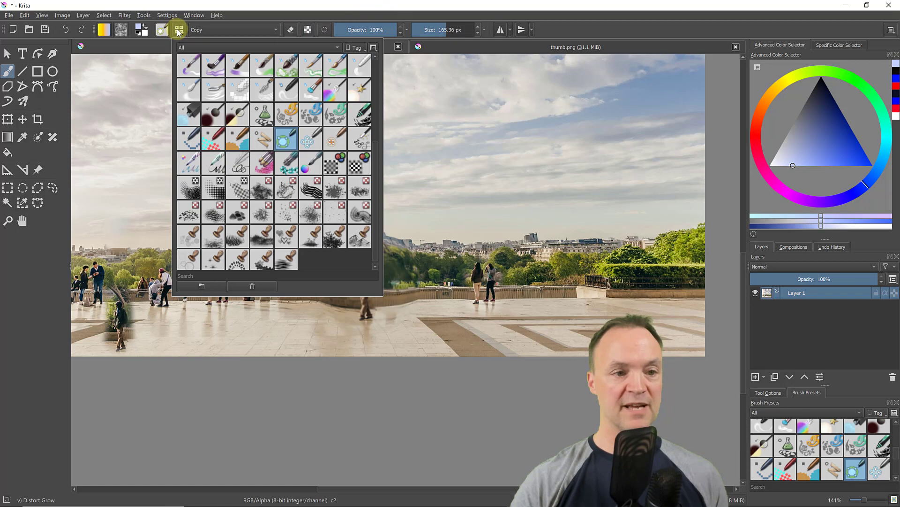
pyautogui.click(313, 141)
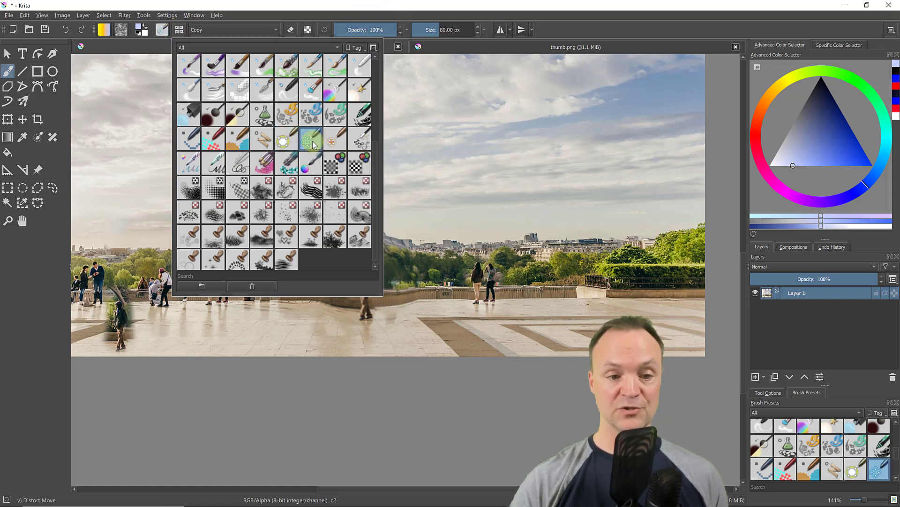
pyautogui.click(402, 306)
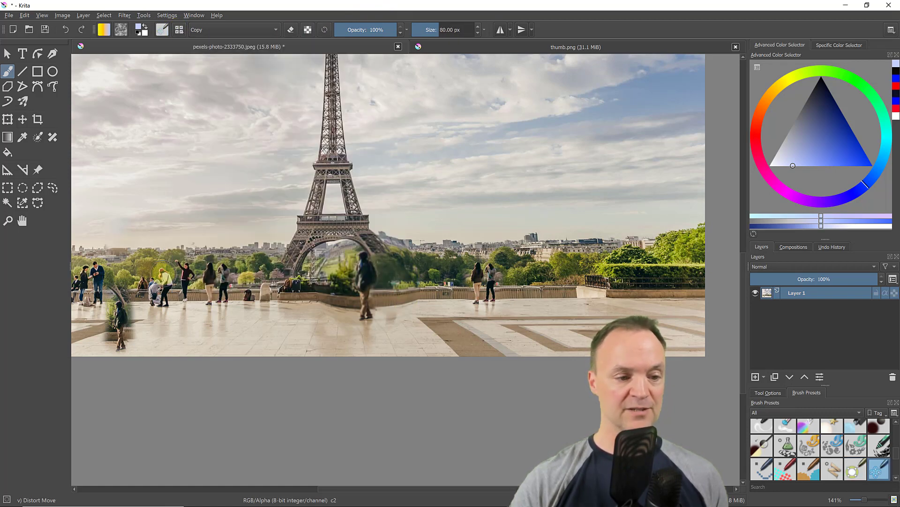
pyautogui.moveTo(163, 273)
pyautogui.mouseDown()
pyautogui.moveTo(158, 283)
pyautogui.moveTo(137, 273)
pyautogui.moveTo(192, 293)
pyautogui.moveTo(183, 267)
pyautogui.moveTo(190, 270)
pyautogui.mouseUp()
# Shrink the dark backpack beside the stone post with the Distort Shrink brush at 80 px
pyautogui.click(288, 30)
pyautogui.click(162, 29)
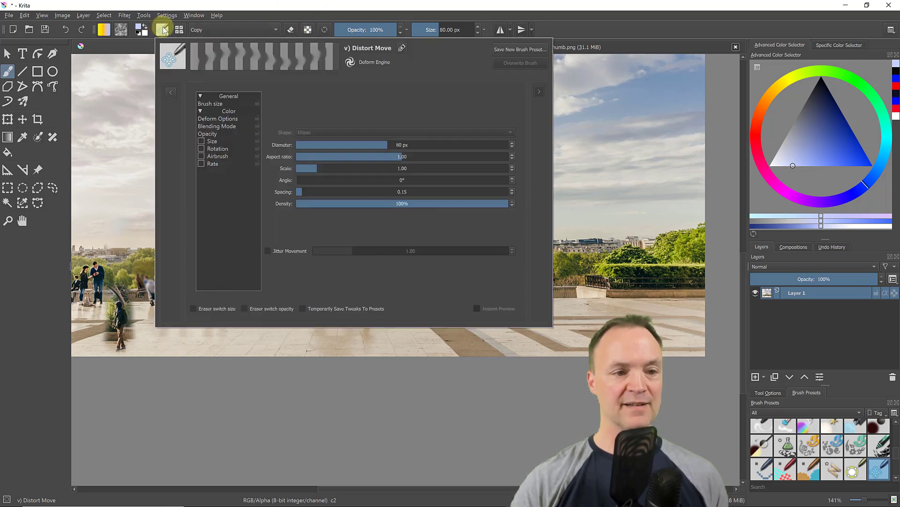
pyautogui.click(178, 29)
pyautogui.click(177, 29)
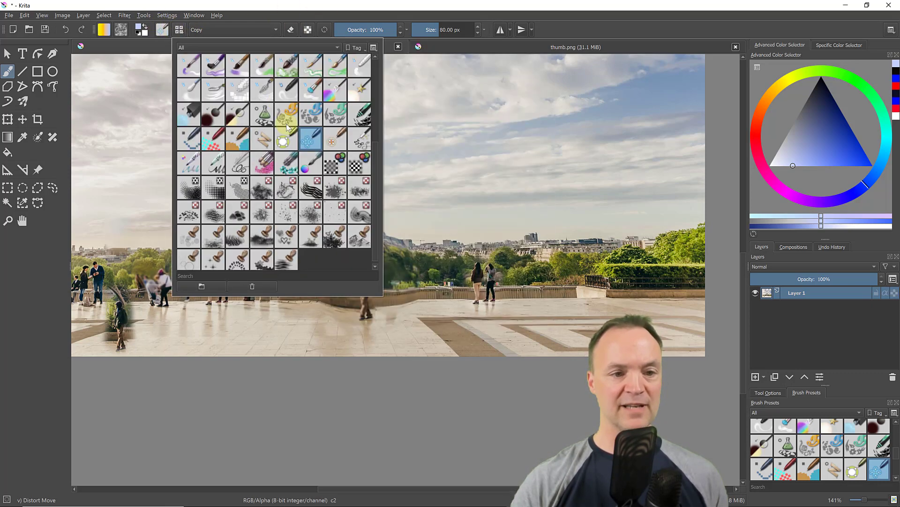
pyautogui.click(336, 140)
pyautogui.click(396, 390)
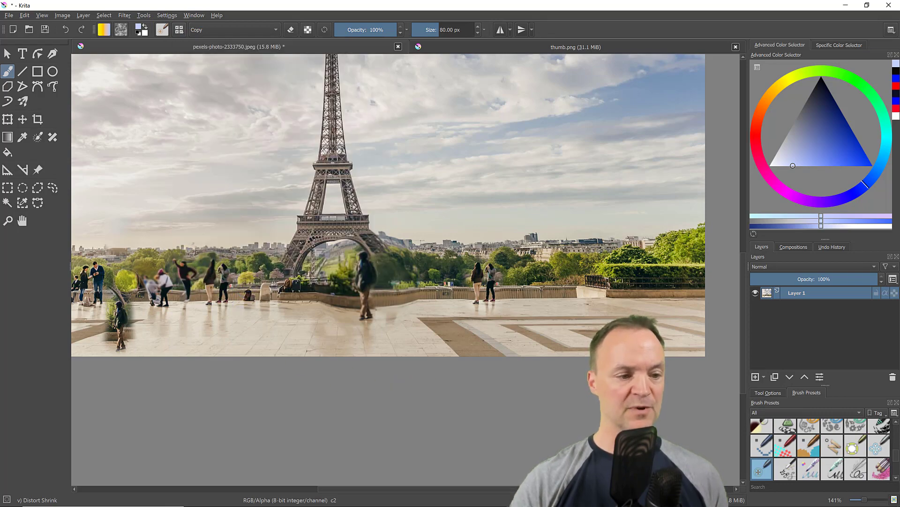
pyautogui.scroll(2, 126, 282)
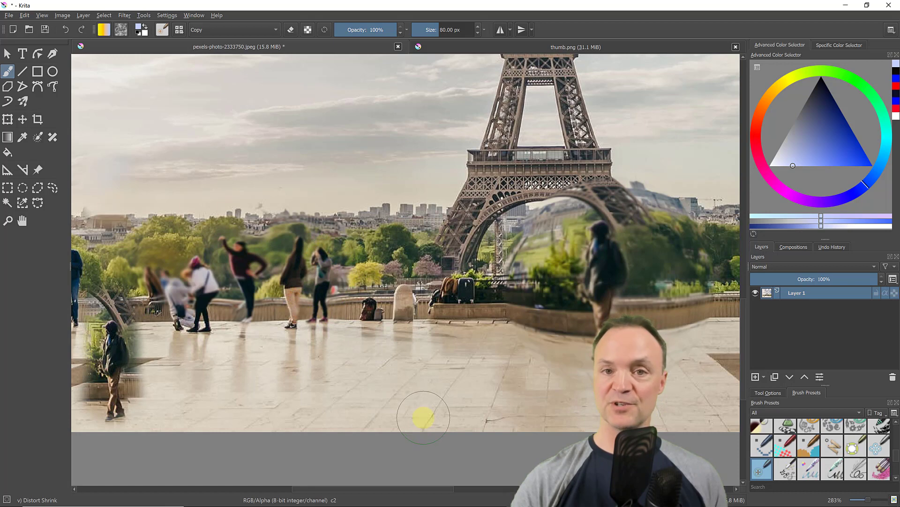
pyautogui.moveTo(366, 308); pyautogui.dragTo(370, 307)
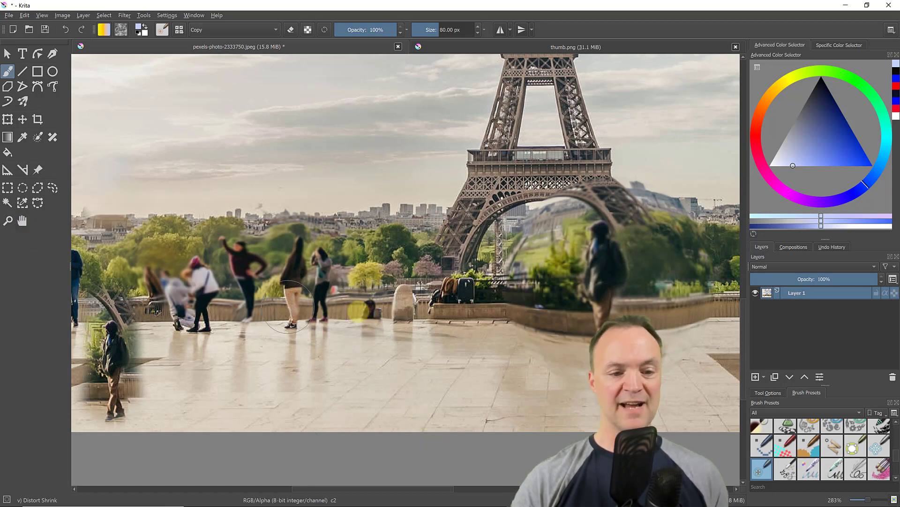